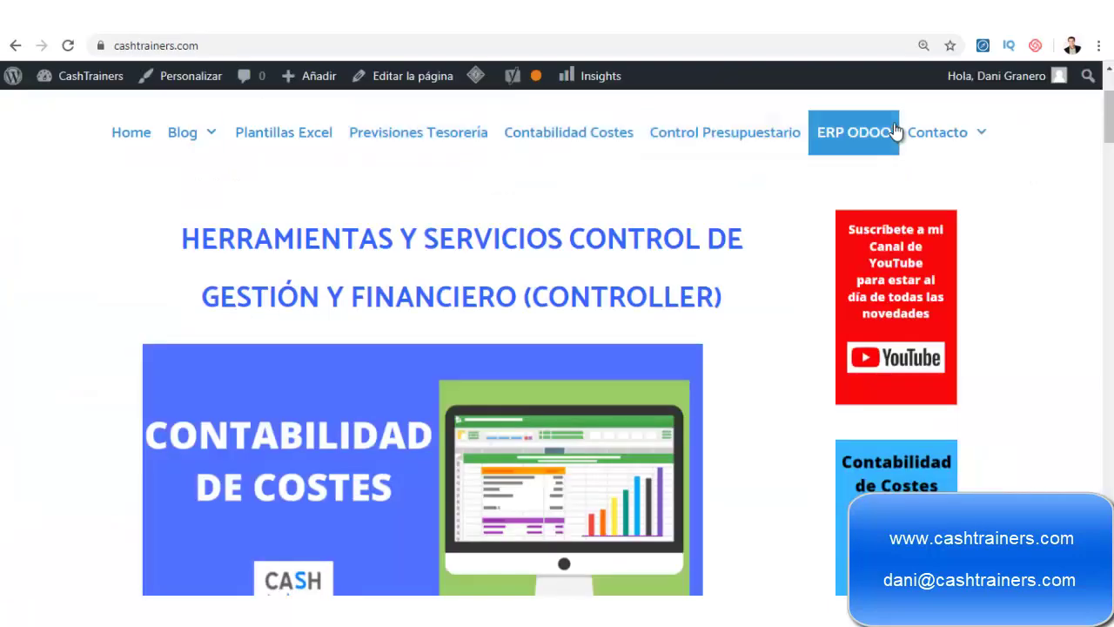
Step: Open the ERP ODOO page of the CashTrainers site and read its introduction down to the demo section
click(874, 134)
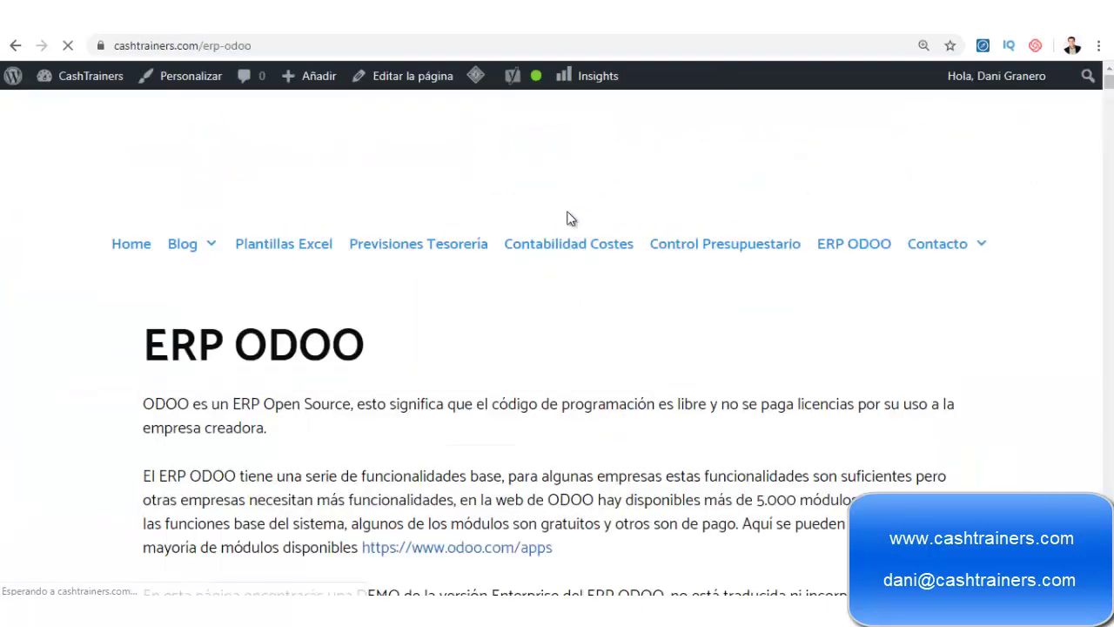
scroll(567, 217, down, 4)
scroll(487, 243, down, 3)
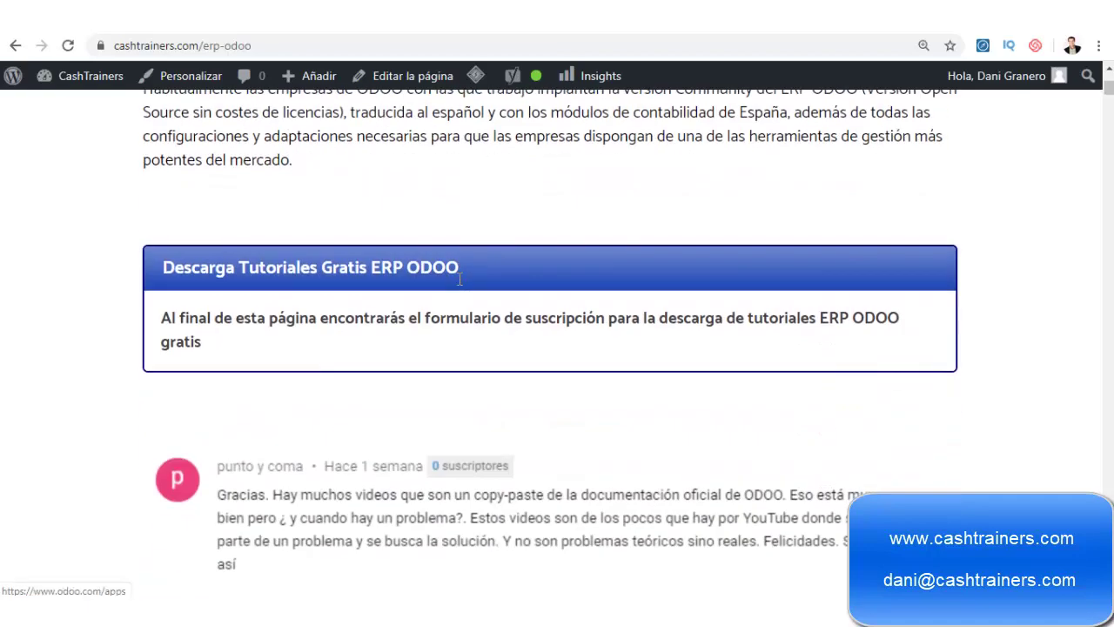
scroll(459, 279, up, 4)
scroll(457, 281, down, 8)
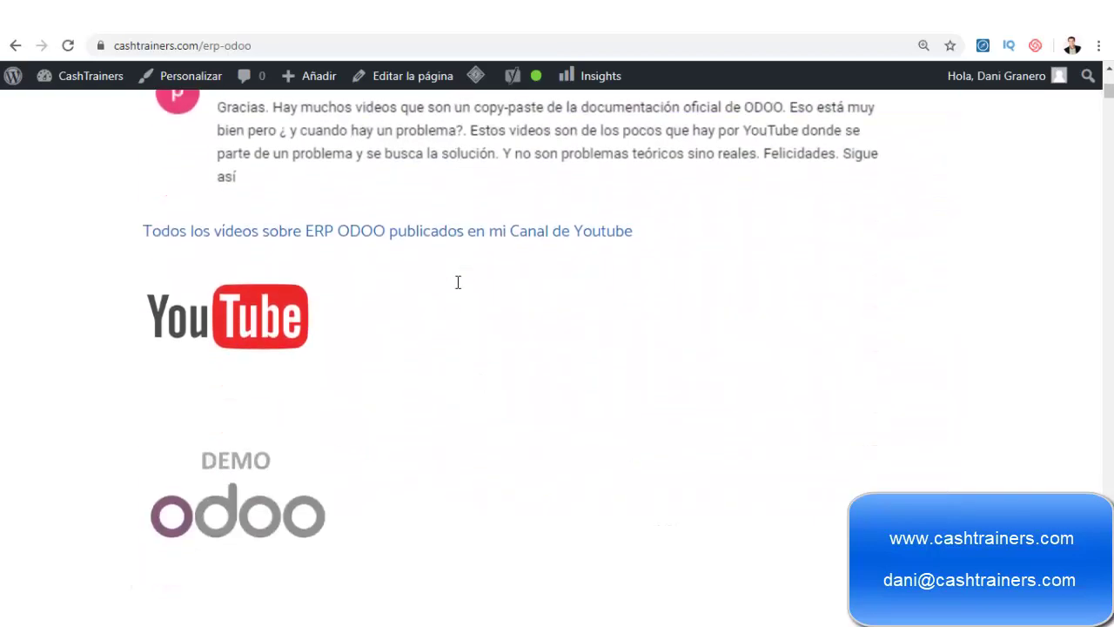
scroll(457, 281, down, 4)
Step: Try to open the ERP ODOO demo, close it, and review the demo access and YouTube sections of the page
click(368, 304)
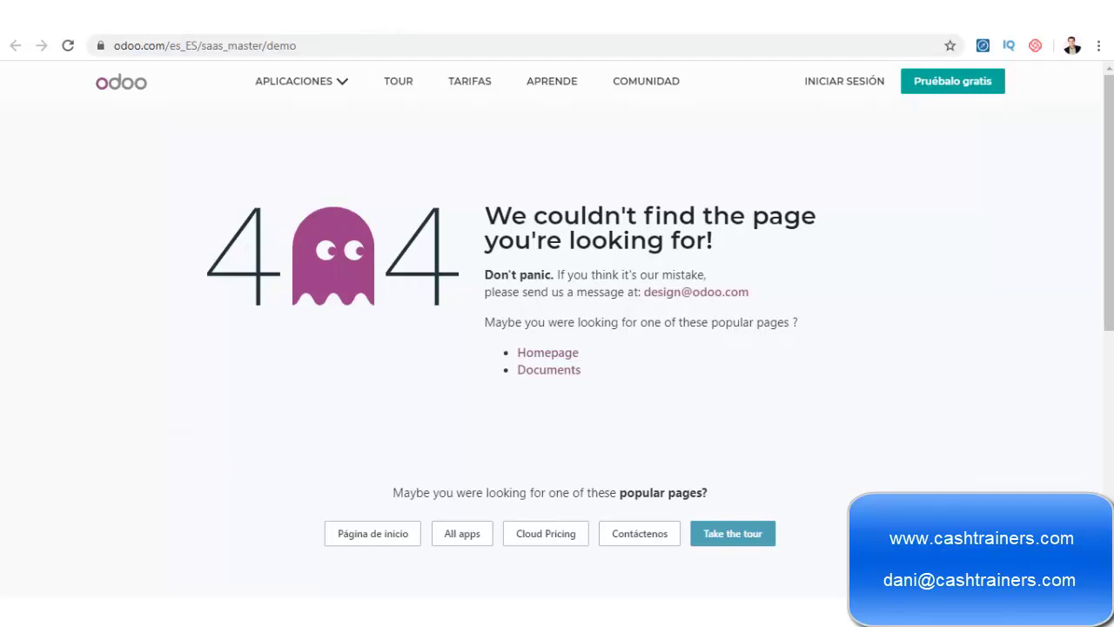
key(ctrl+w)
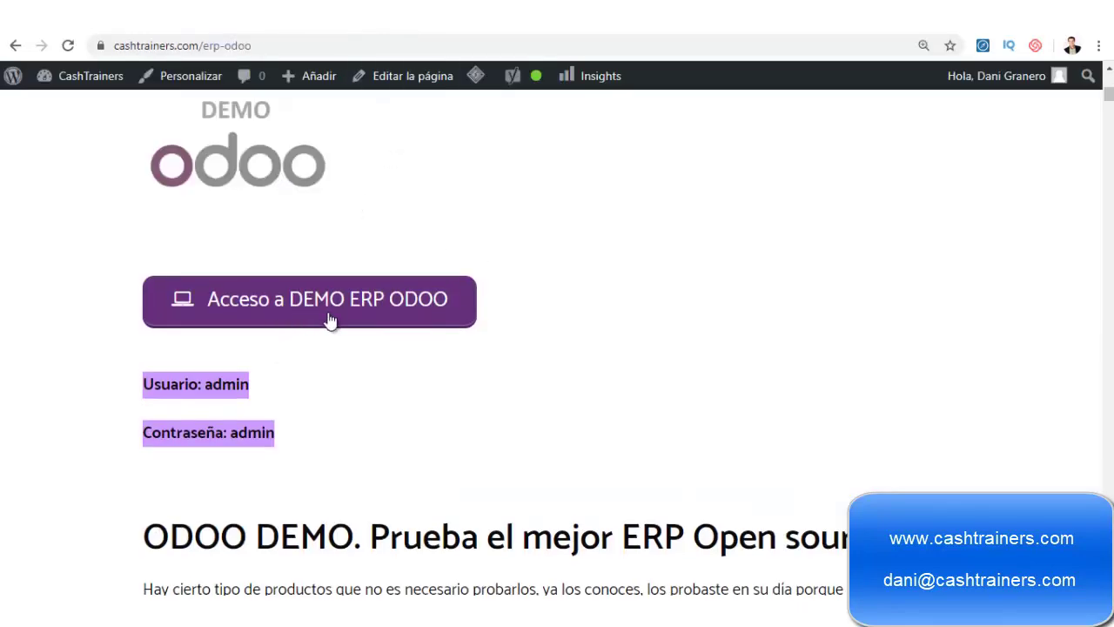
scroll(338, 359, up, 3)
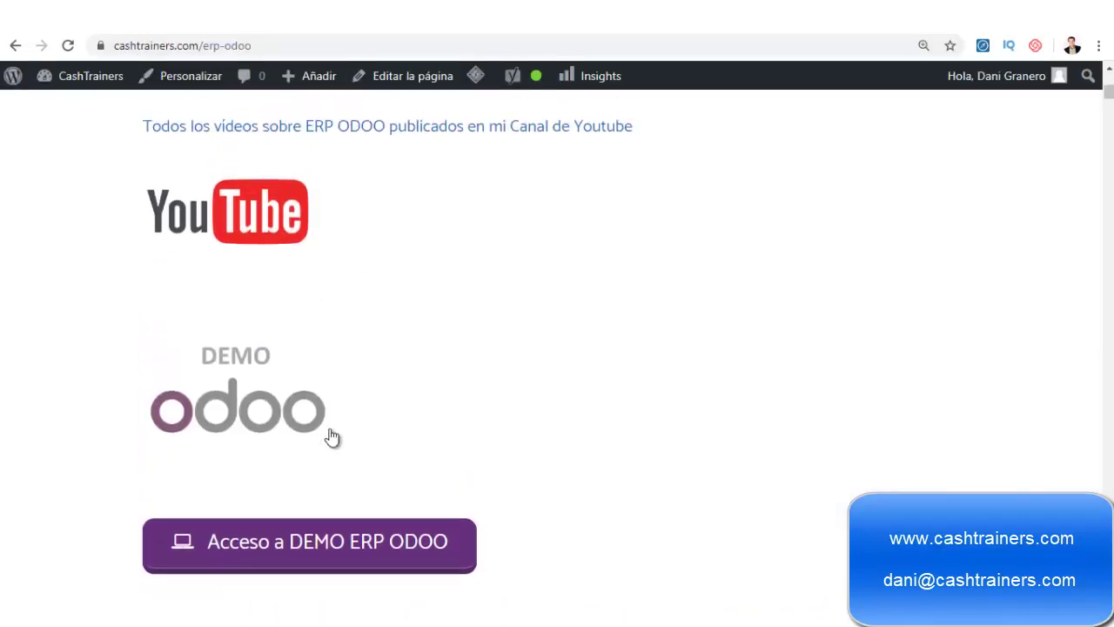
scroll(335, 440, down, 1)
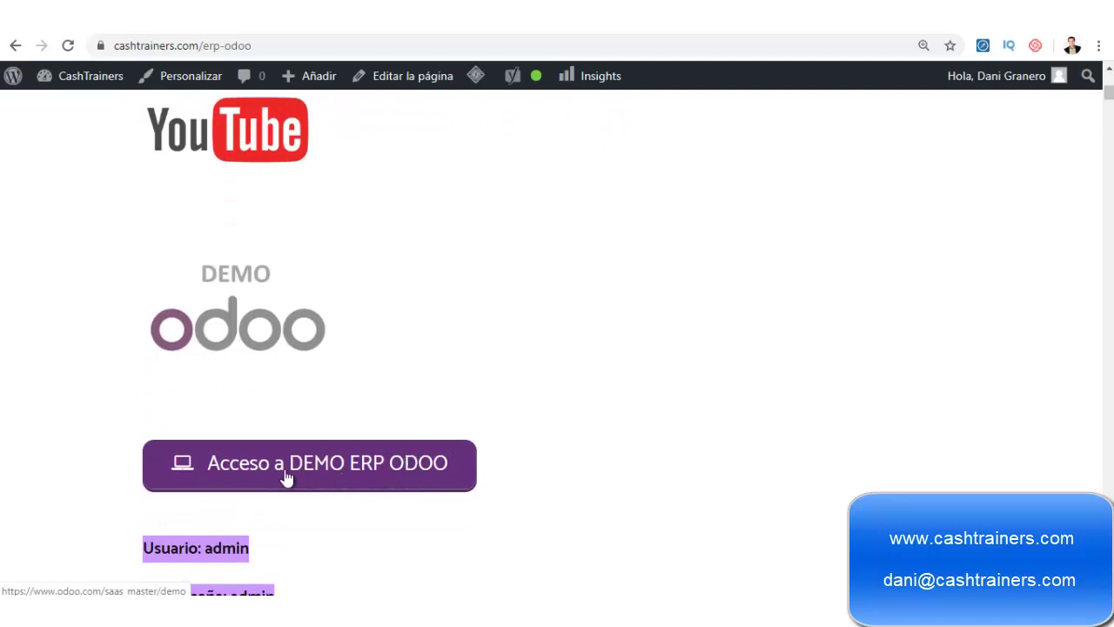
scroll(278, 495, down, 1)
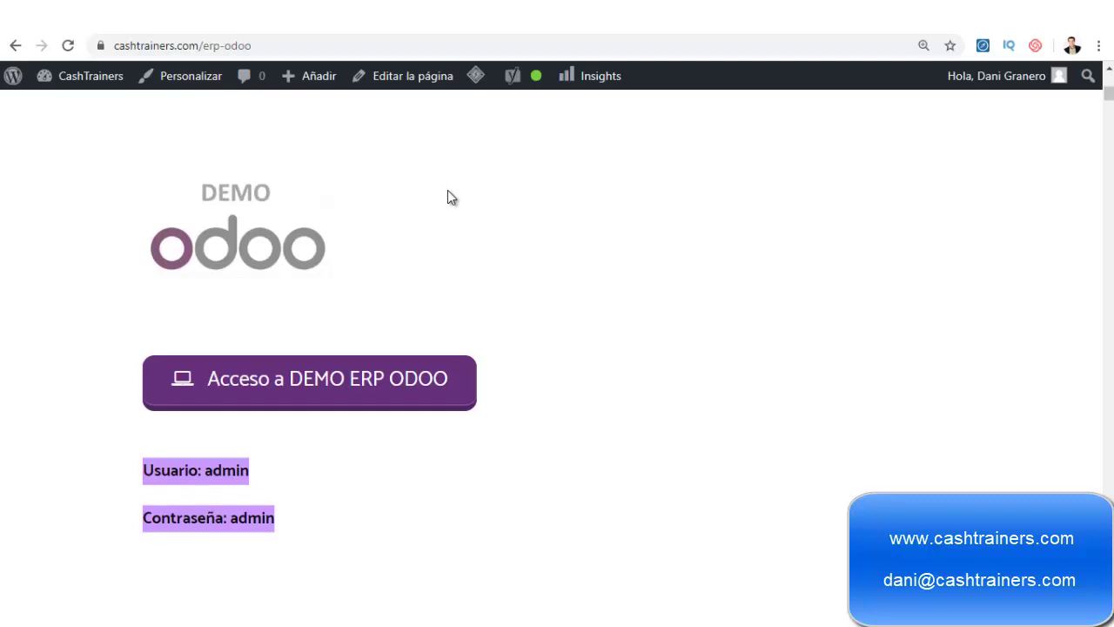
scroll(447, 208, up, 4)
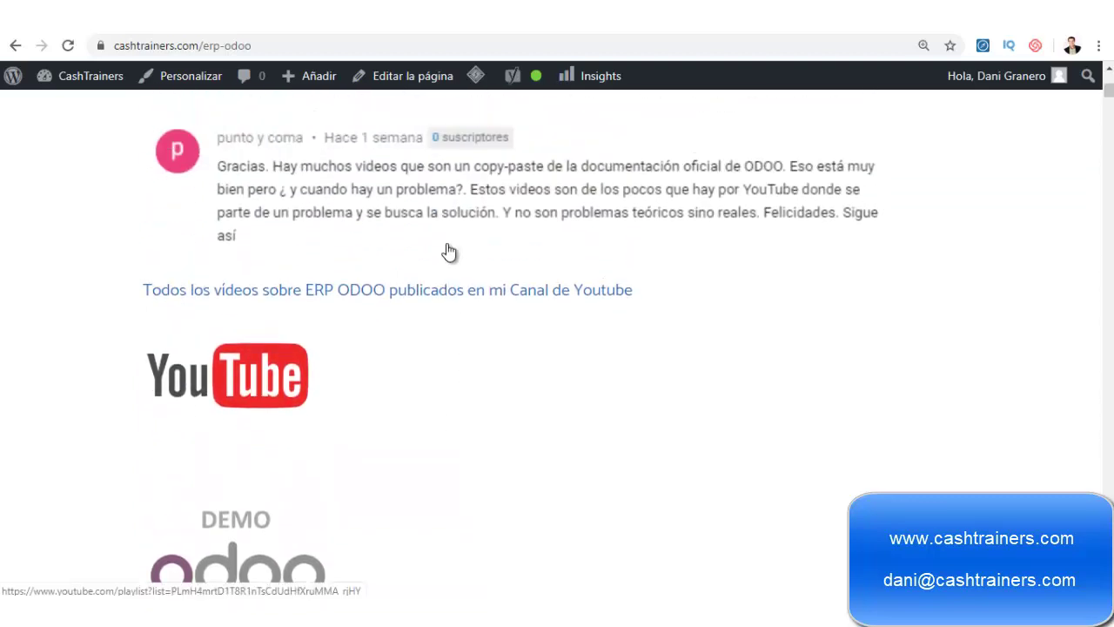
scroll(427, 261, up, 10)
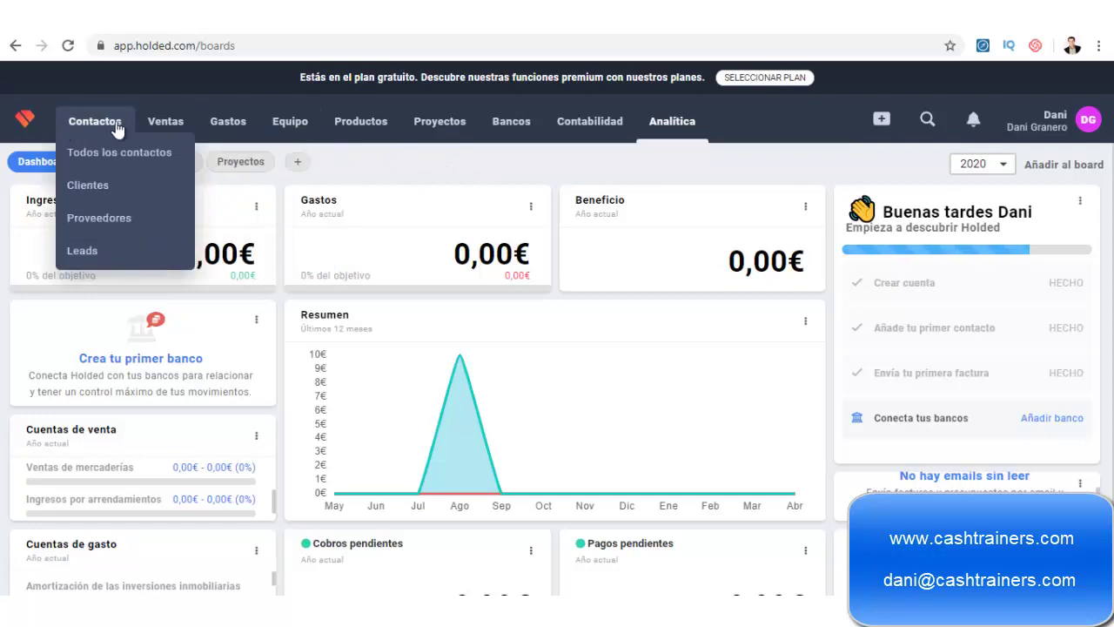
Step: Examine the options Holded offers under its modules, from Contactos, Ventas and Gastos through Productos, Proyectos, Bancos and Contabilidad
mouse_move(152, 143)
mouse_move(231, 139)
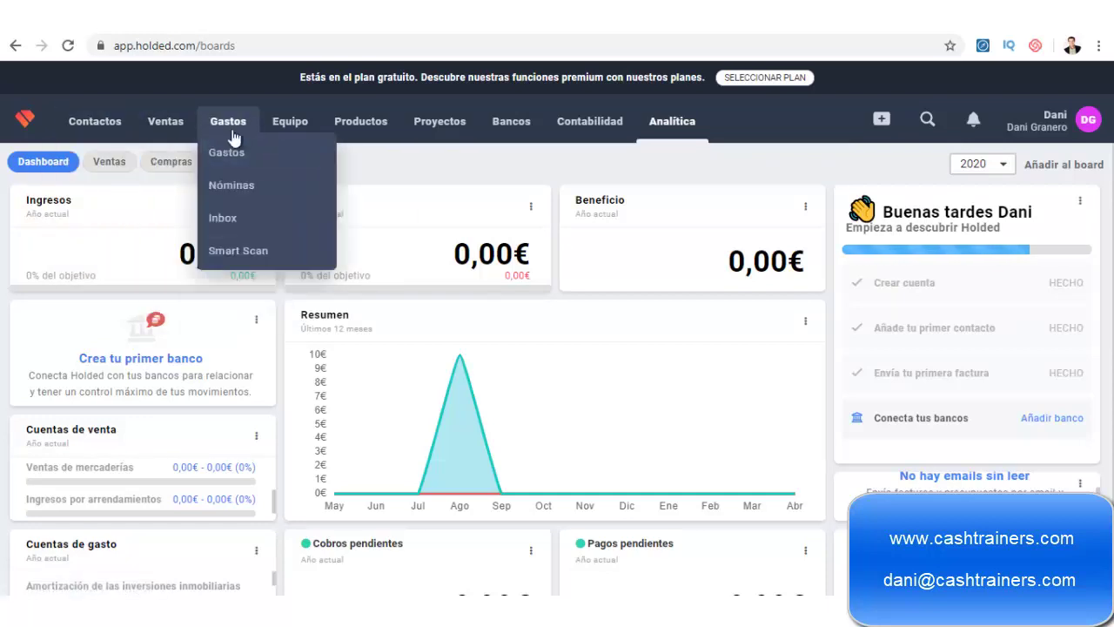
mouse_move(346, 130)
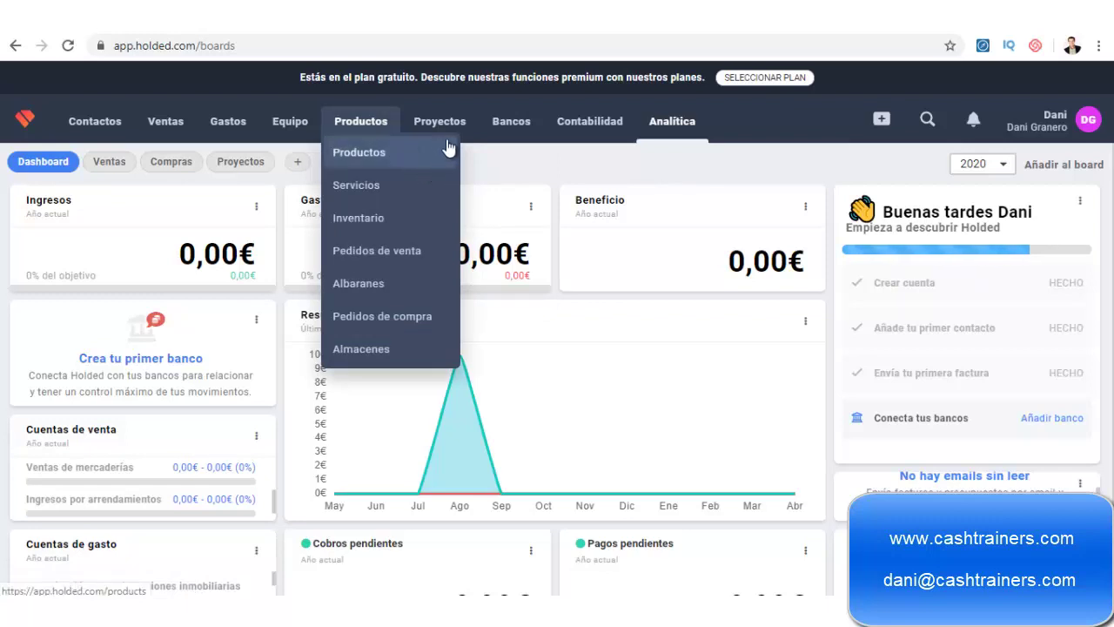
mouse_move(450, 134)
mouse_move(503, 130)
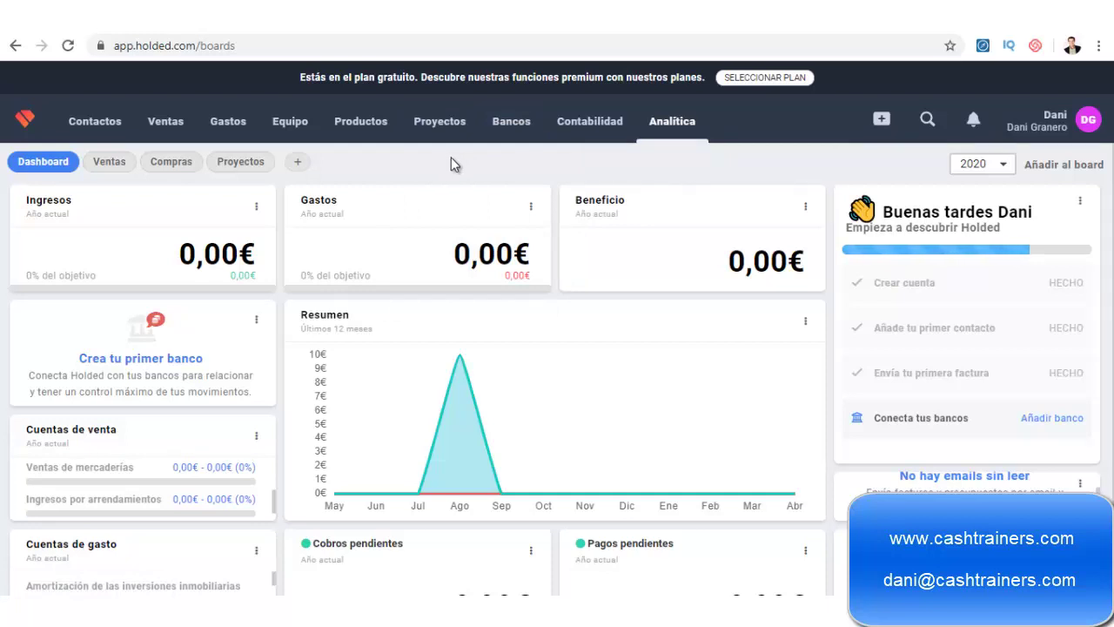
mouse_move(616, 128)
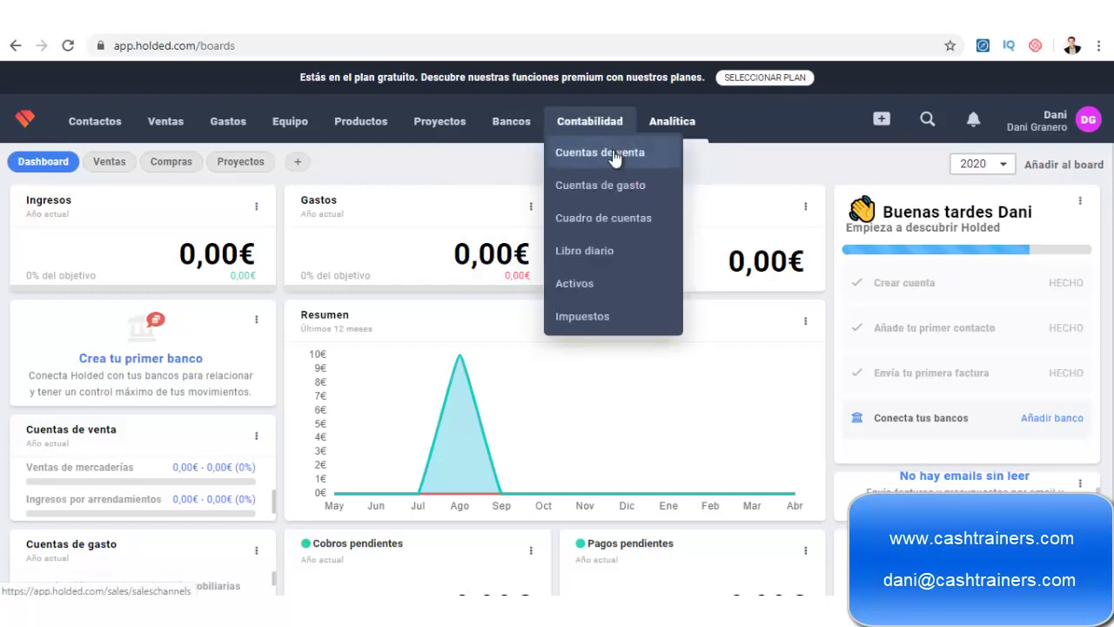
mouse_move(653, 130)
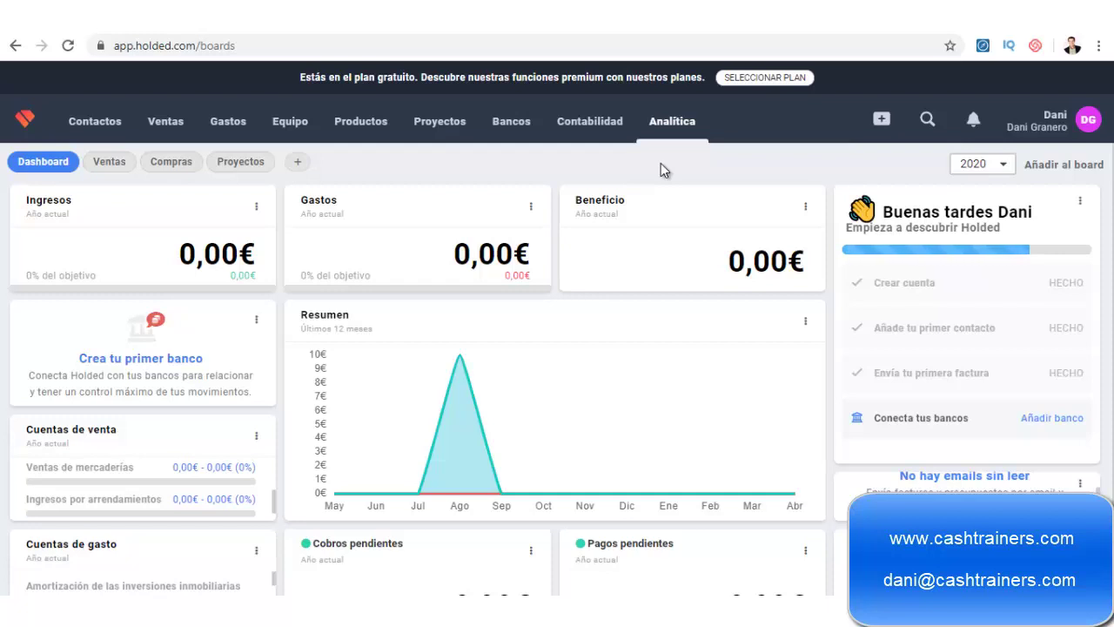
Step: Open the account's General settings in the Sistema section of Holded's configuration
click(1065, 130)
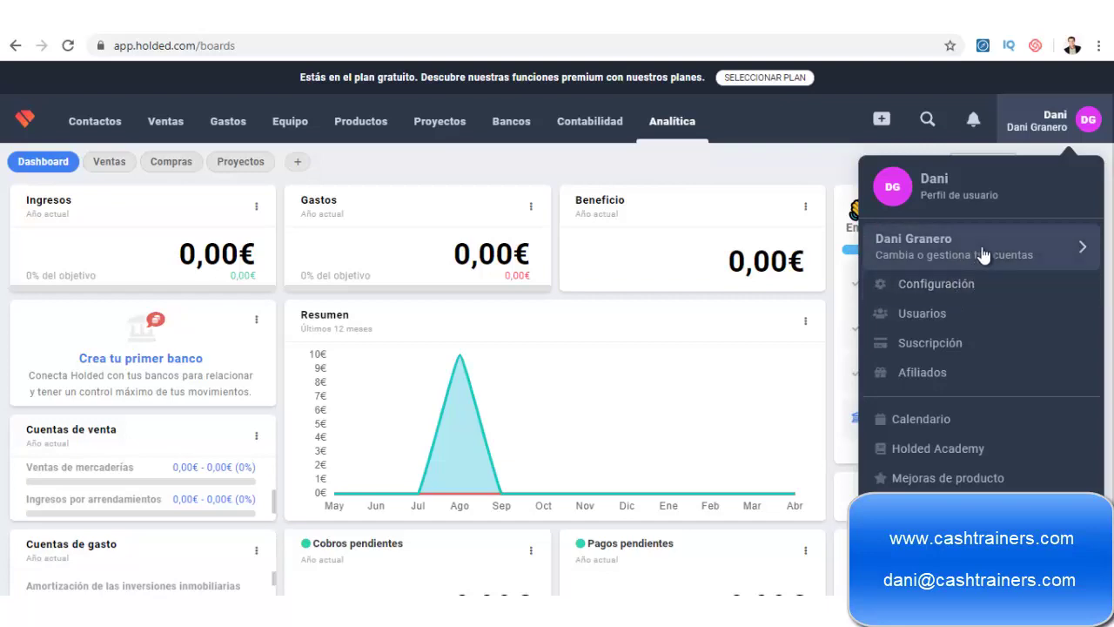
click(1056, 125)
click(910, 284)
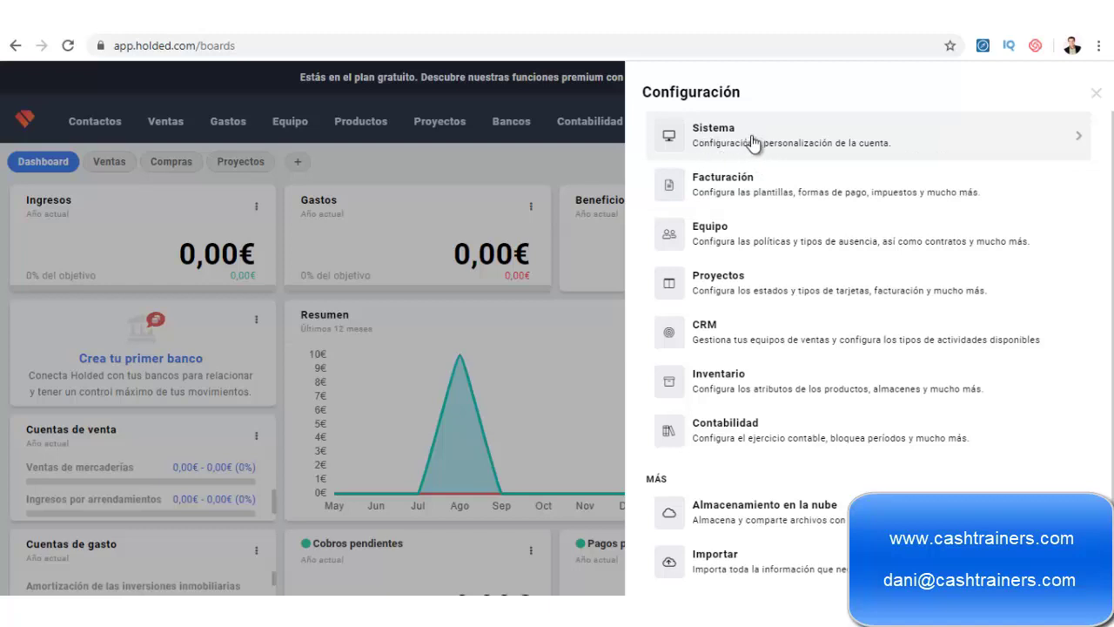
click(752, 145)
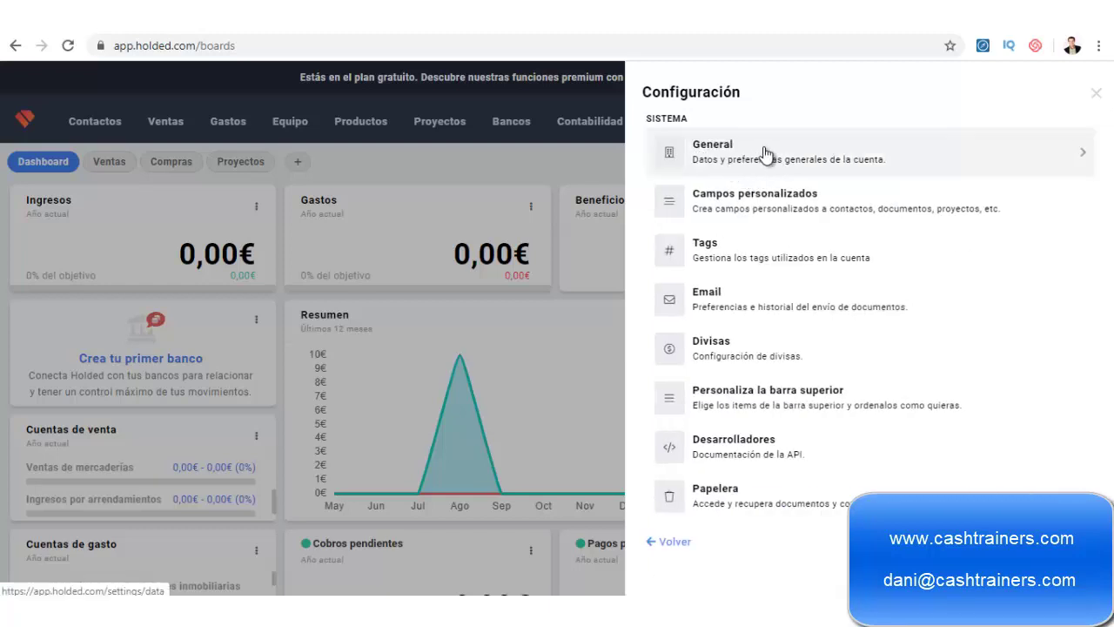
click(763, 146)
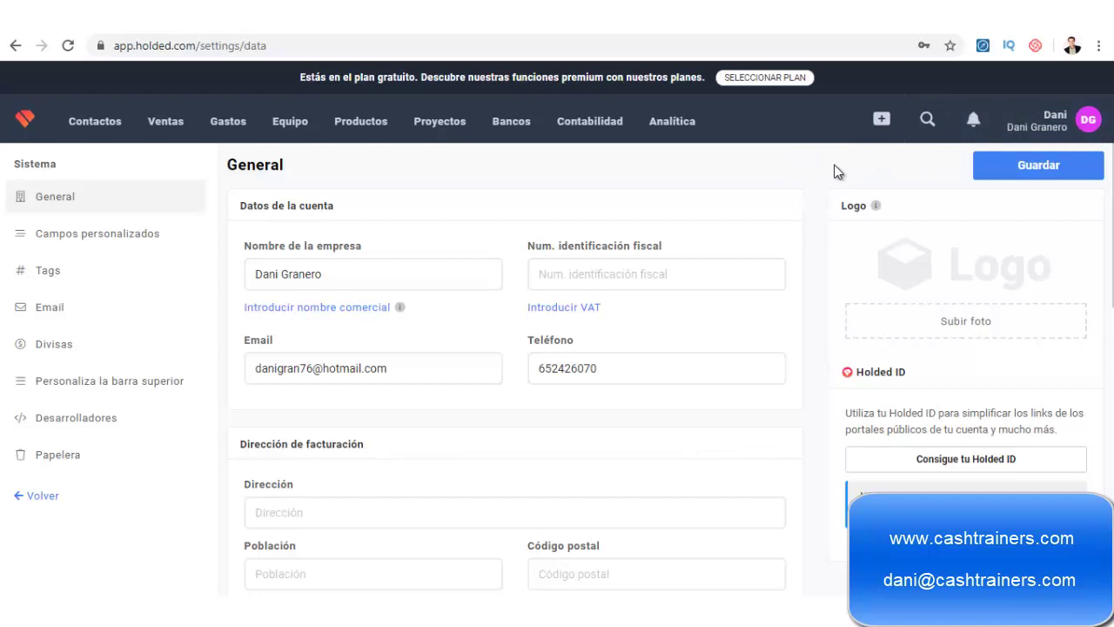
Step: Switch to the CashTrainers website, view its home page, and return to the General settings in Holded
key(ctrl+Tab)
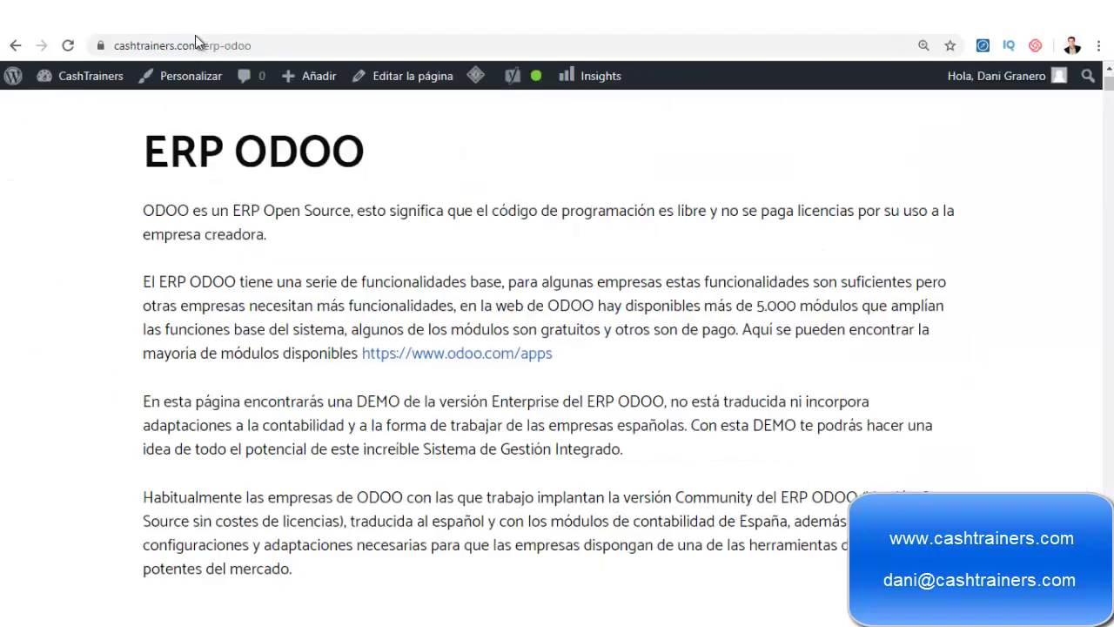
scroll(160, 137, up, 3)
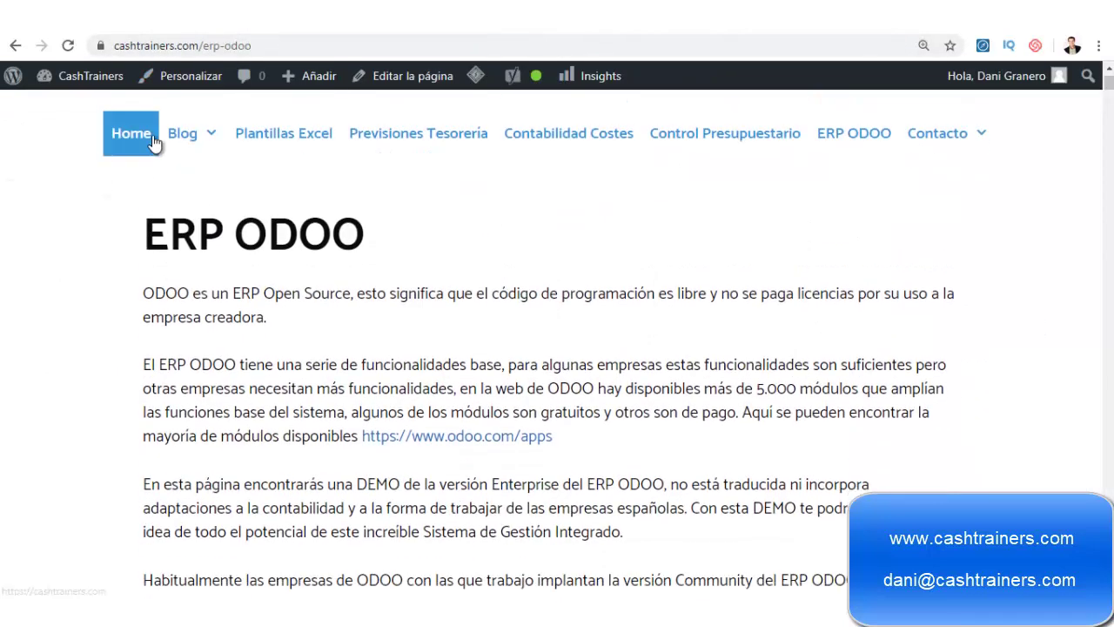
click(149, 195)
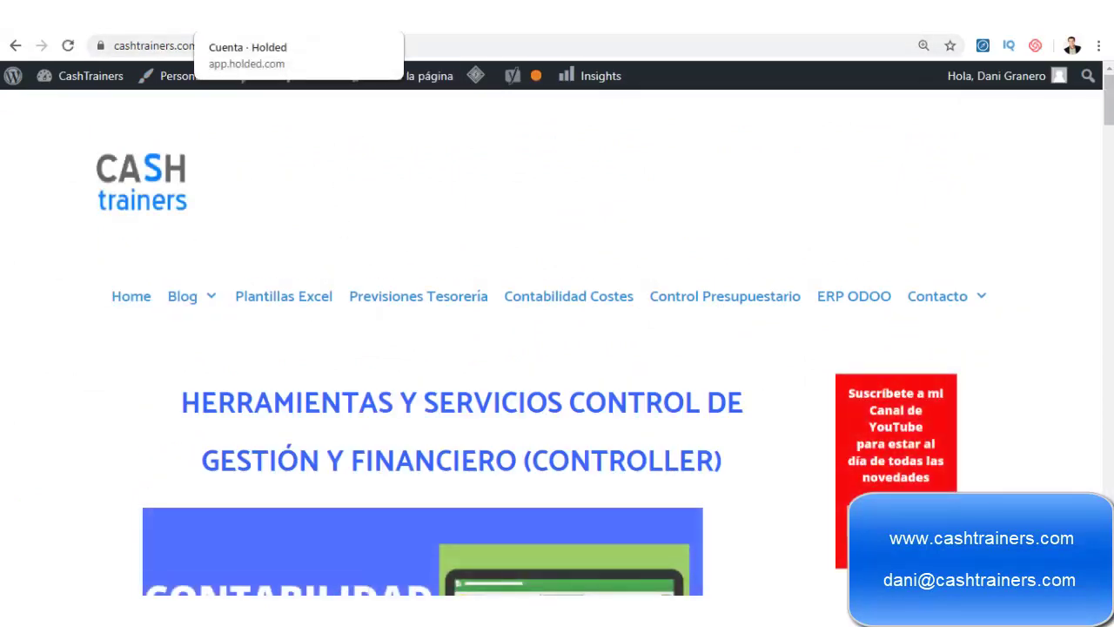
click(304, 16)
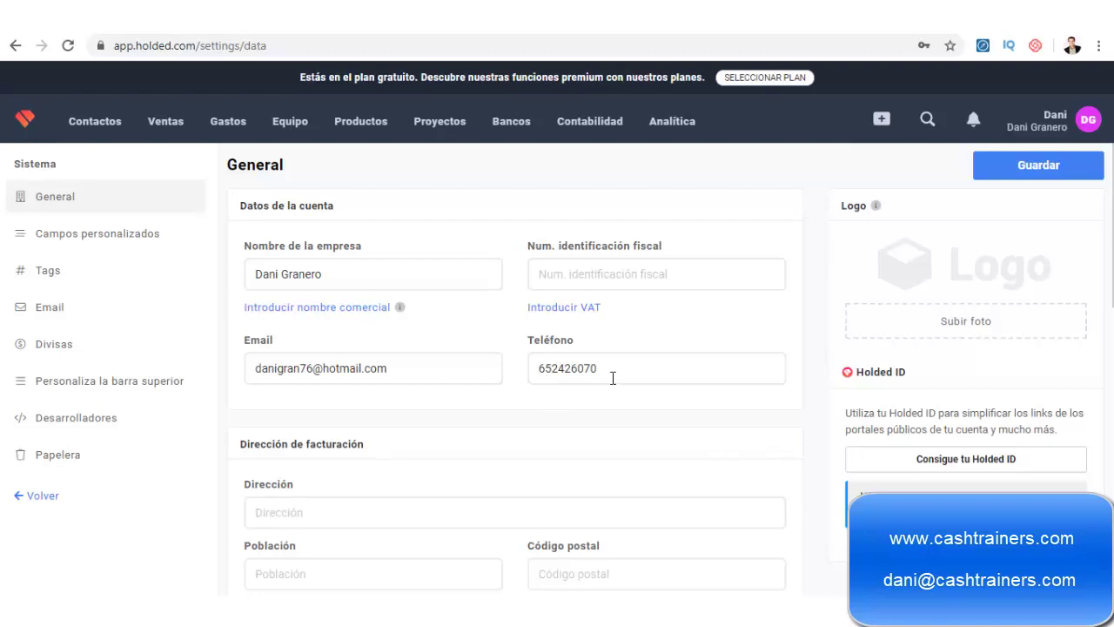
Step: Examine the billing address fields and the currency, number format, time zone and date format options in the General settings
scroll(435, 372, down, 3)
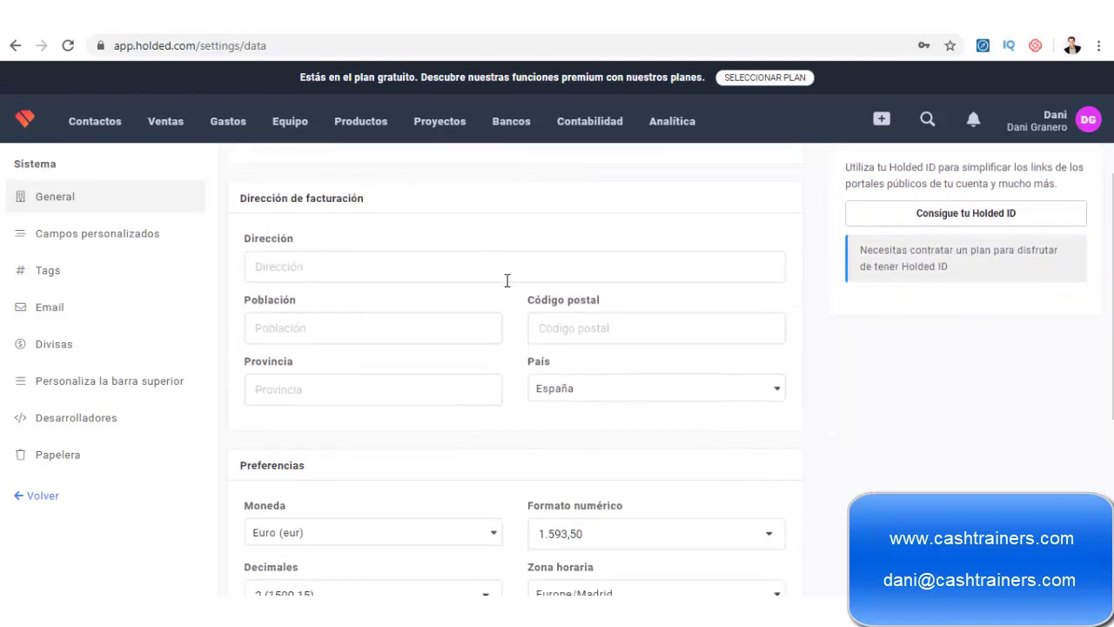
scroll(463, 371, down, 2)
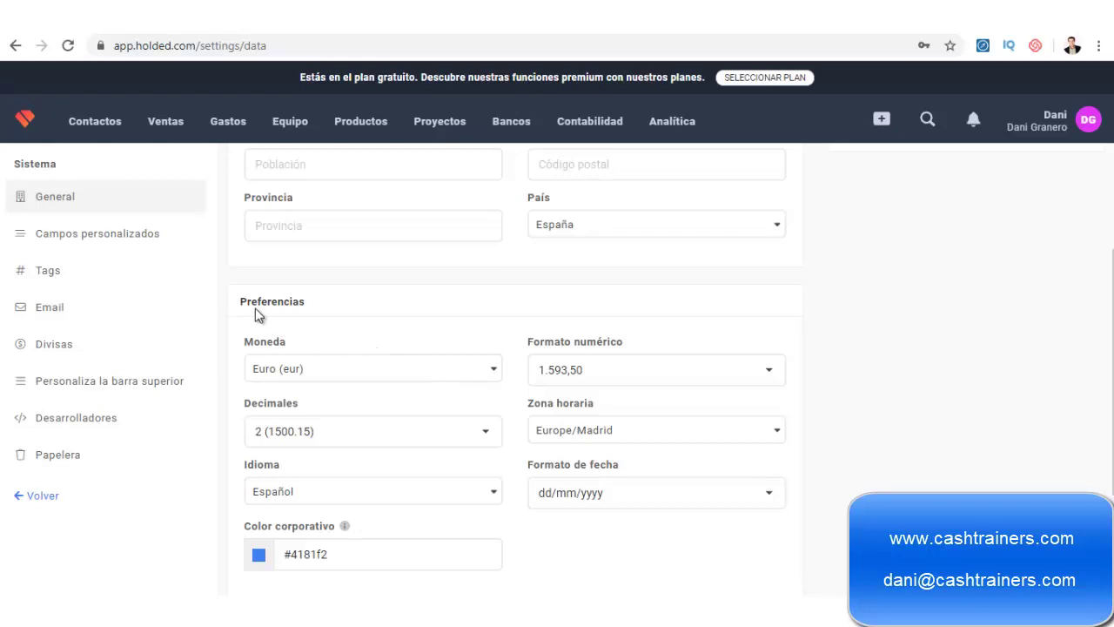
click(442, 383)
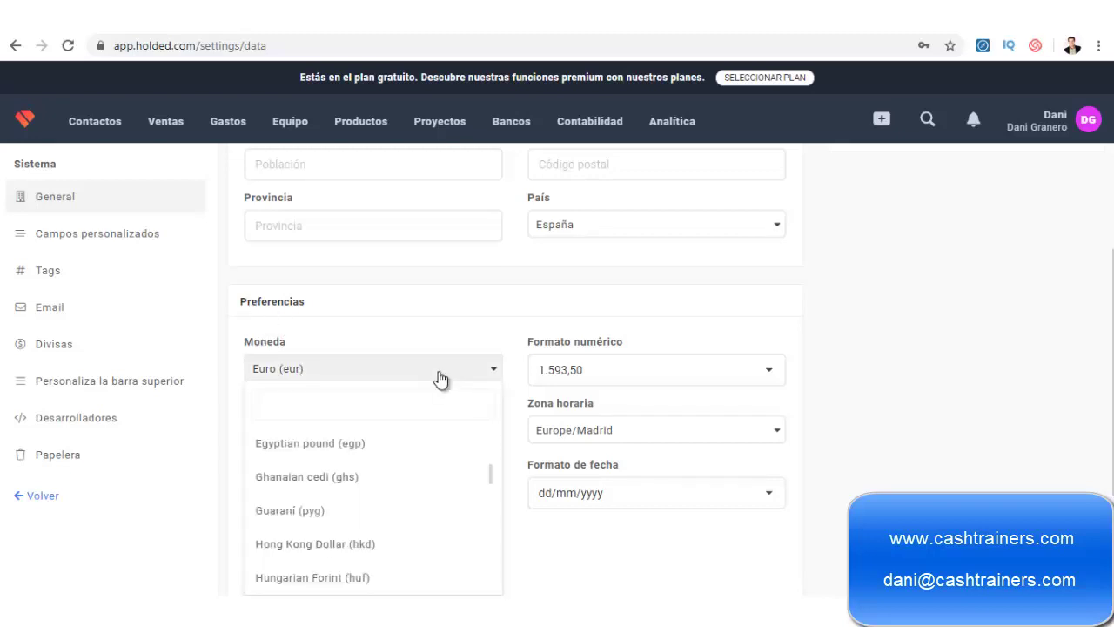
click(443, 377)
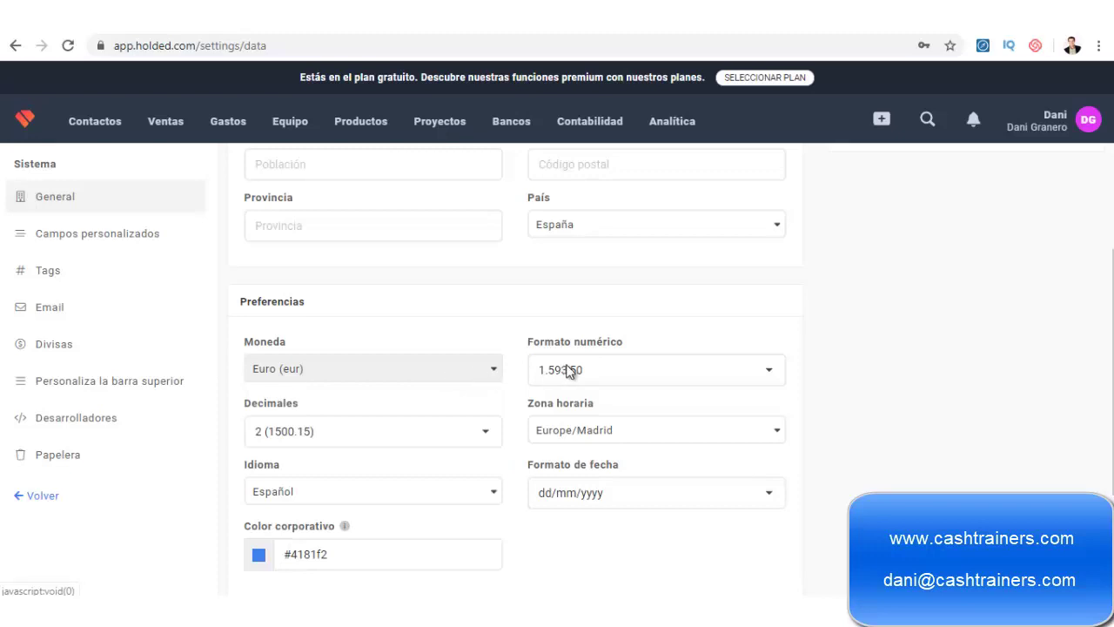
click(676, 374)
click(676, 374)
click(618, 429)
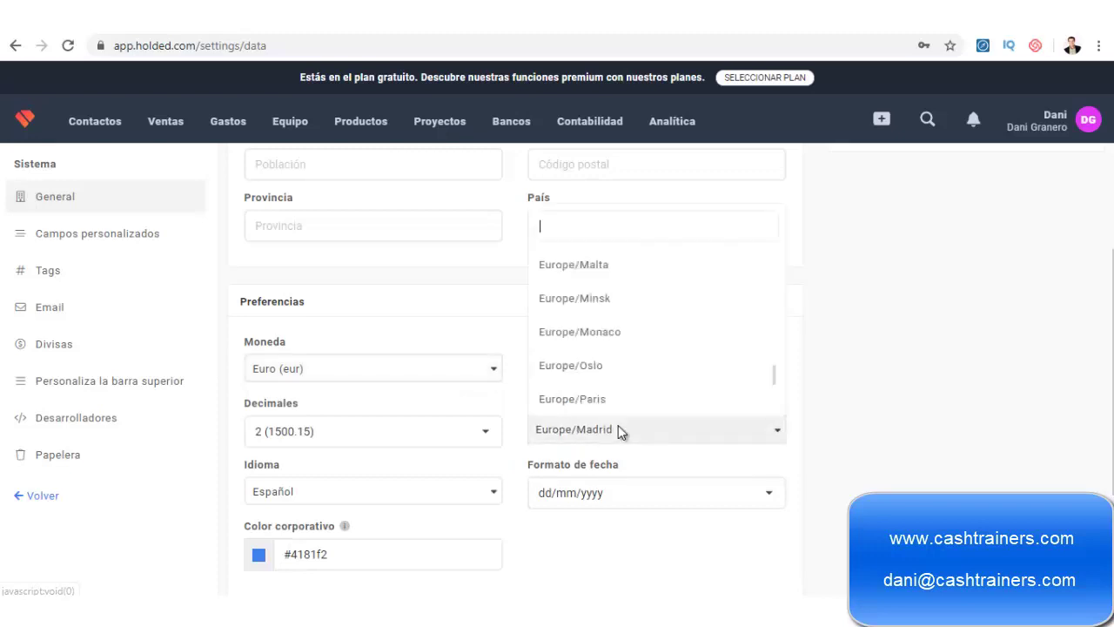
click(619, 427)
click(592, 494)
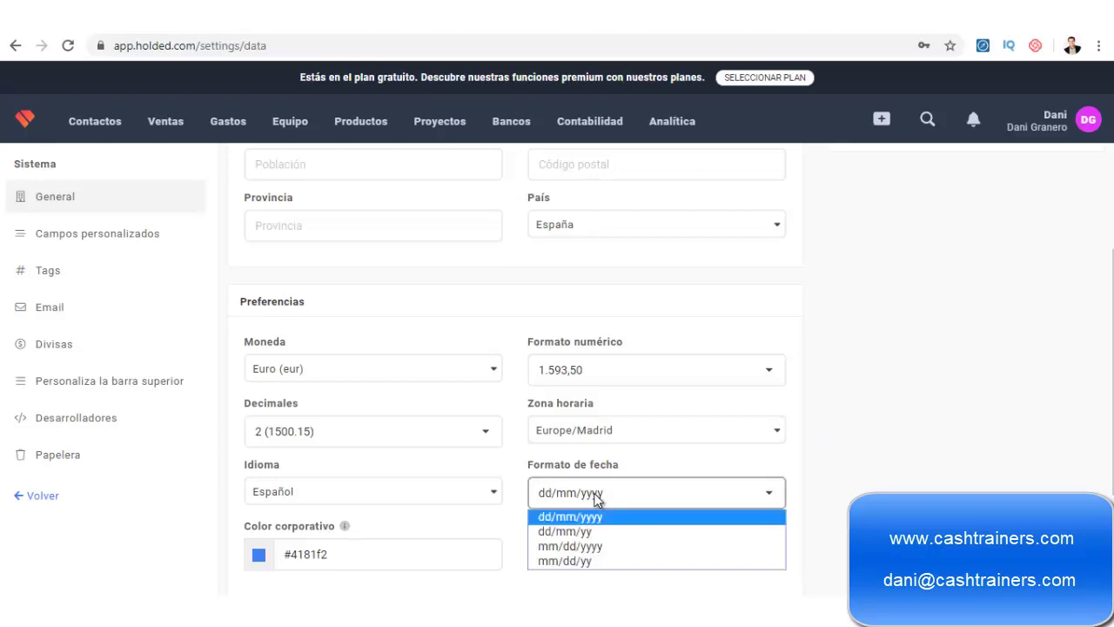
click(594, 494)
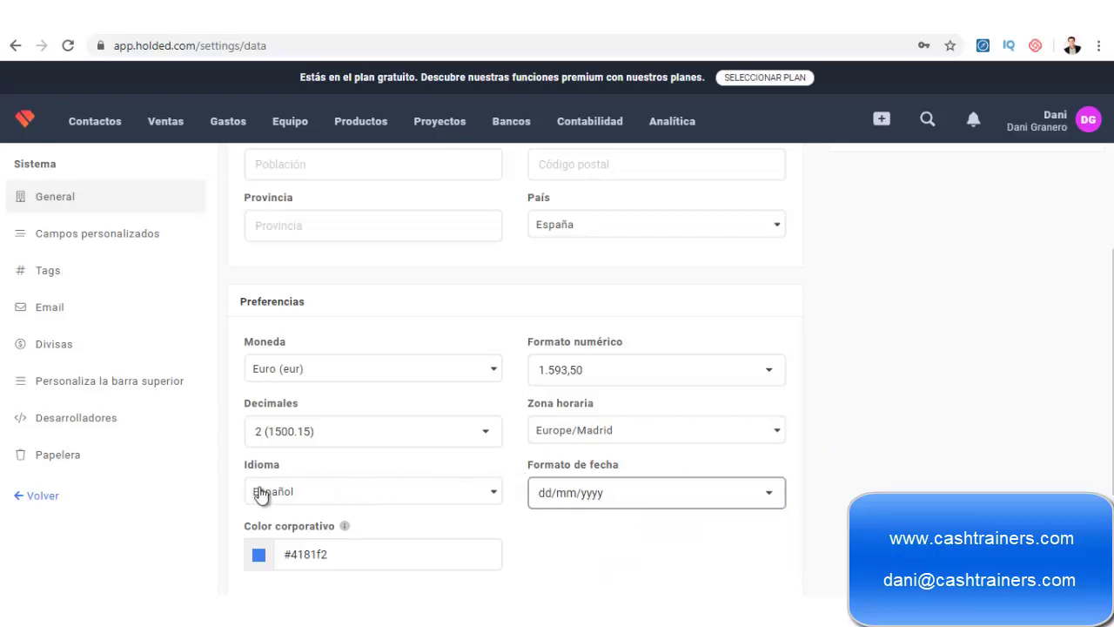
Step: Examine the decimals, language and corporate colour preferences, and look over the Contratos and Admin sections
click(310, 434)
click(310, 435)
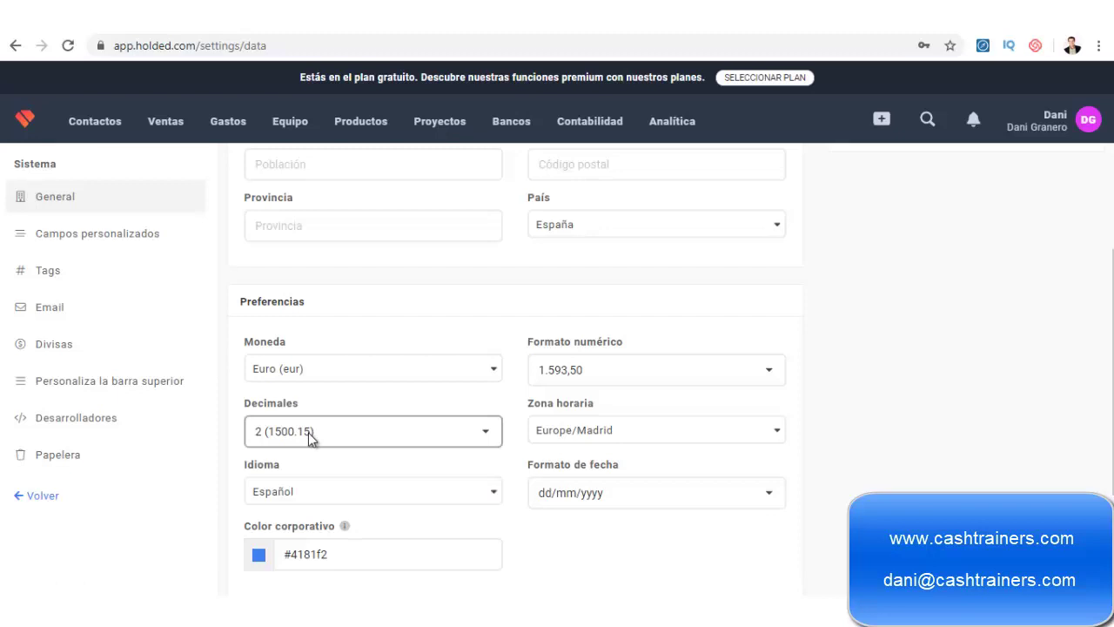
click(285, 496)
click(286, 494)
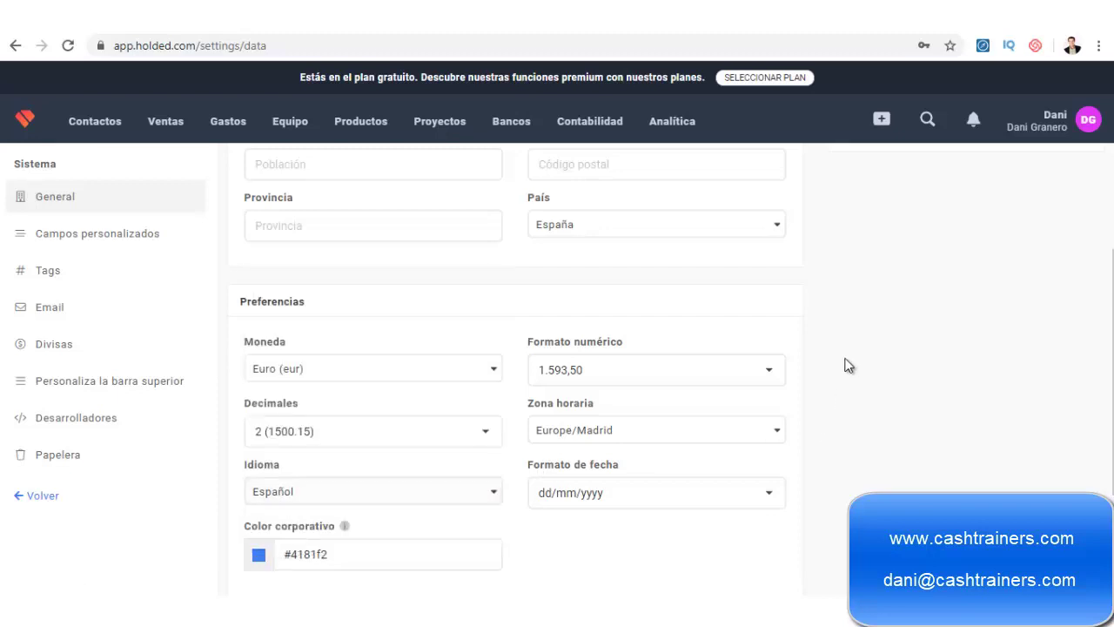
click(259, 557)
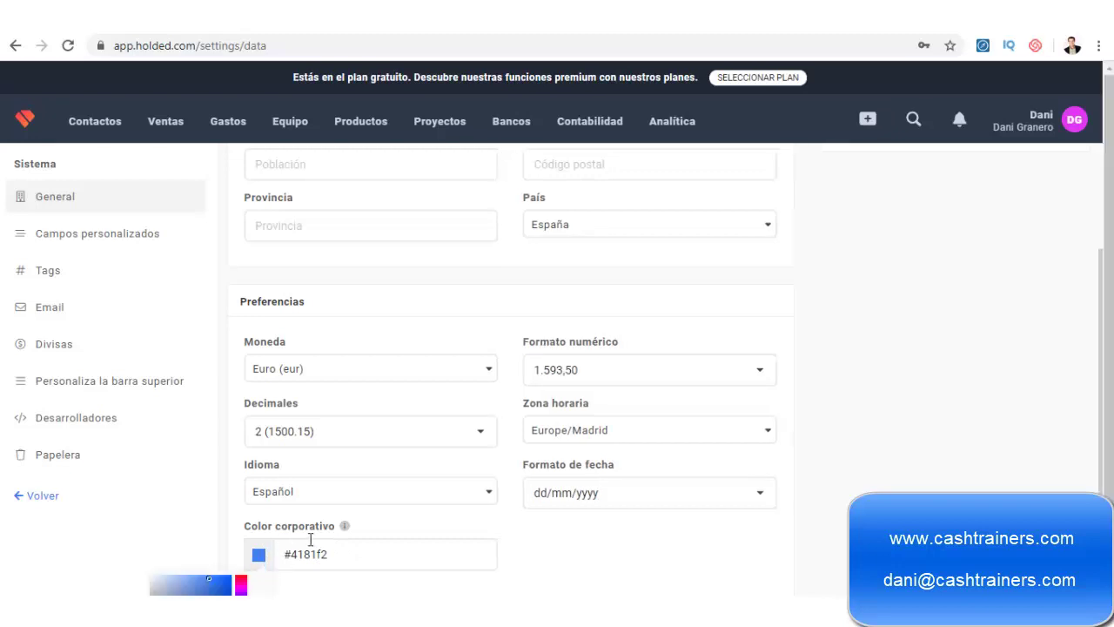
scroll(330, 494, down, 3)
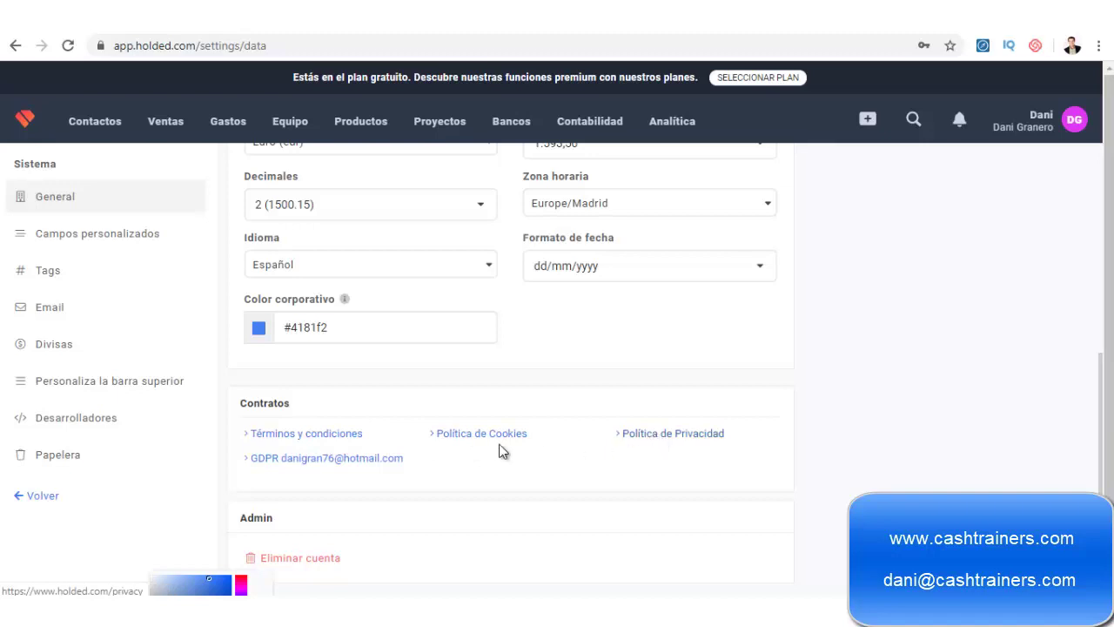
scroll(417, 444, down, 1)
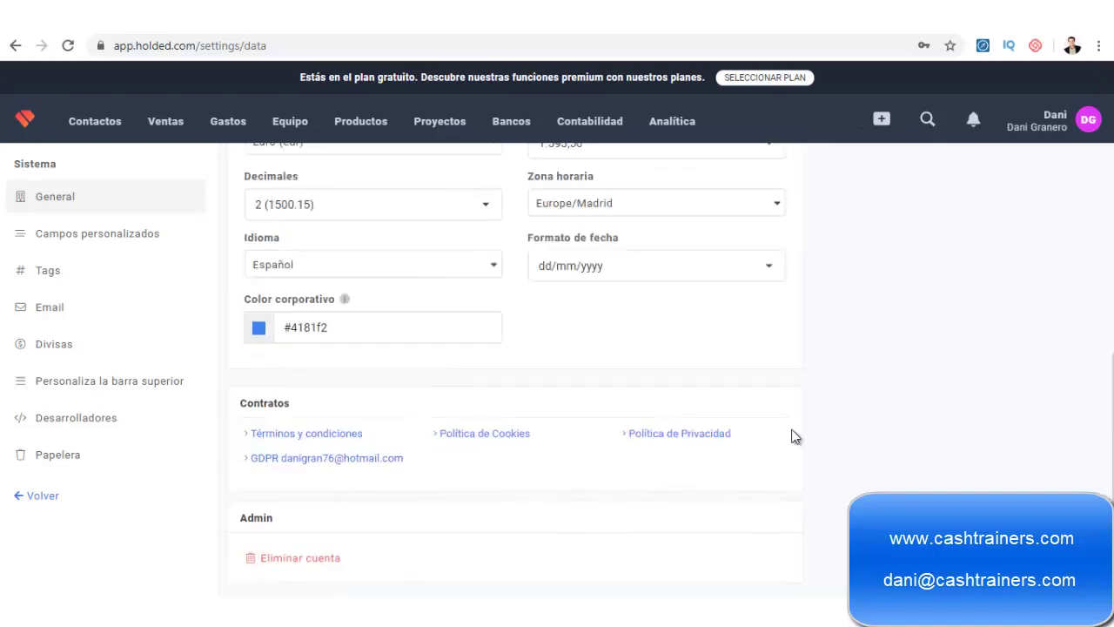
Step: View Holded's terms and conditions page from the Contratos section and return to the General settings
click(350, 430)
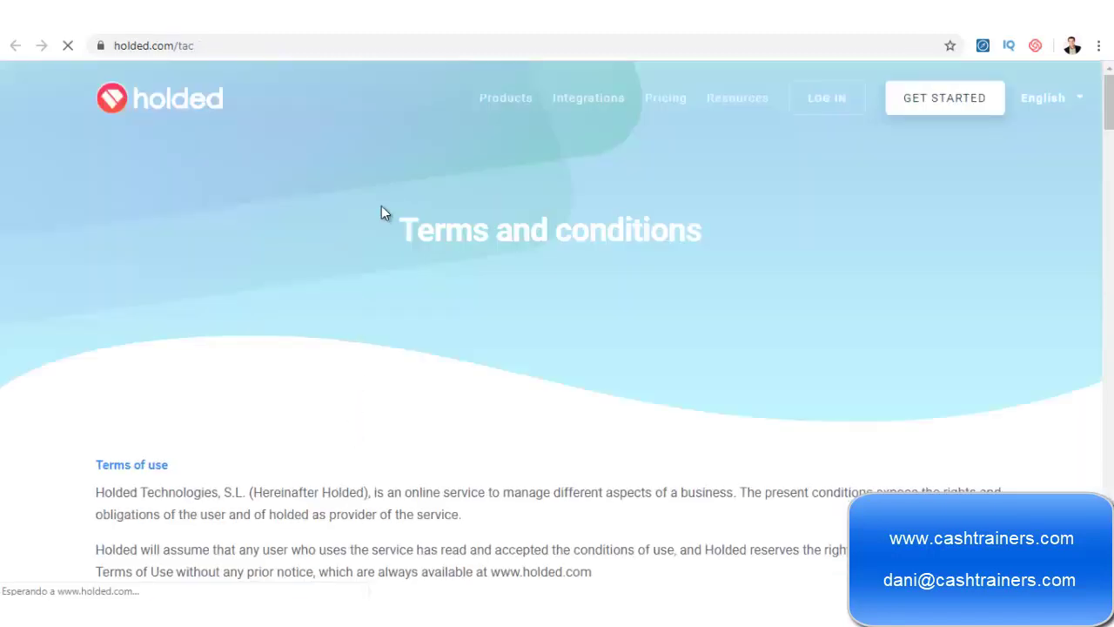
scroll(382, 294, down, 7)
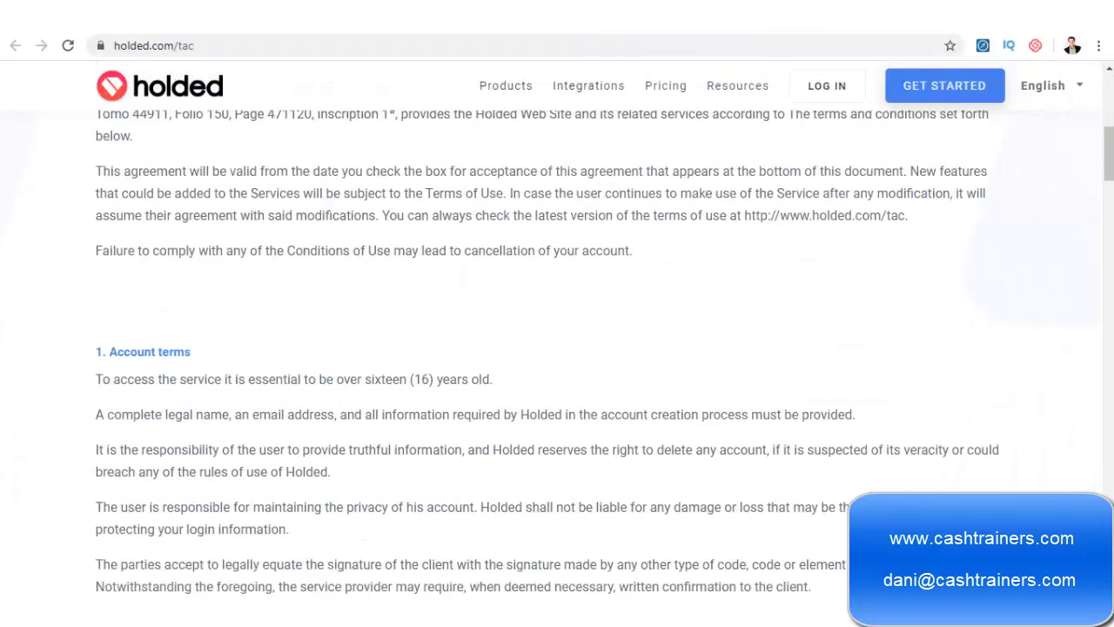
click(588, 17)
scroll(777, 304, up, 6)
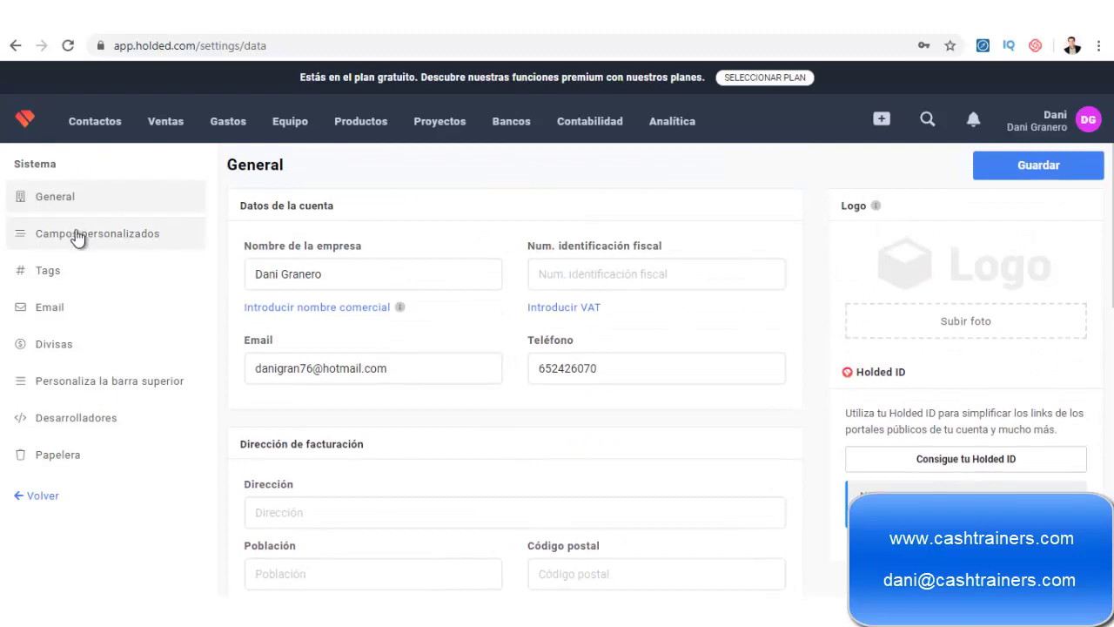
Step: Go to the Analítica dashboard and reopen the General settings from the account's Configuración
click(36, 131)
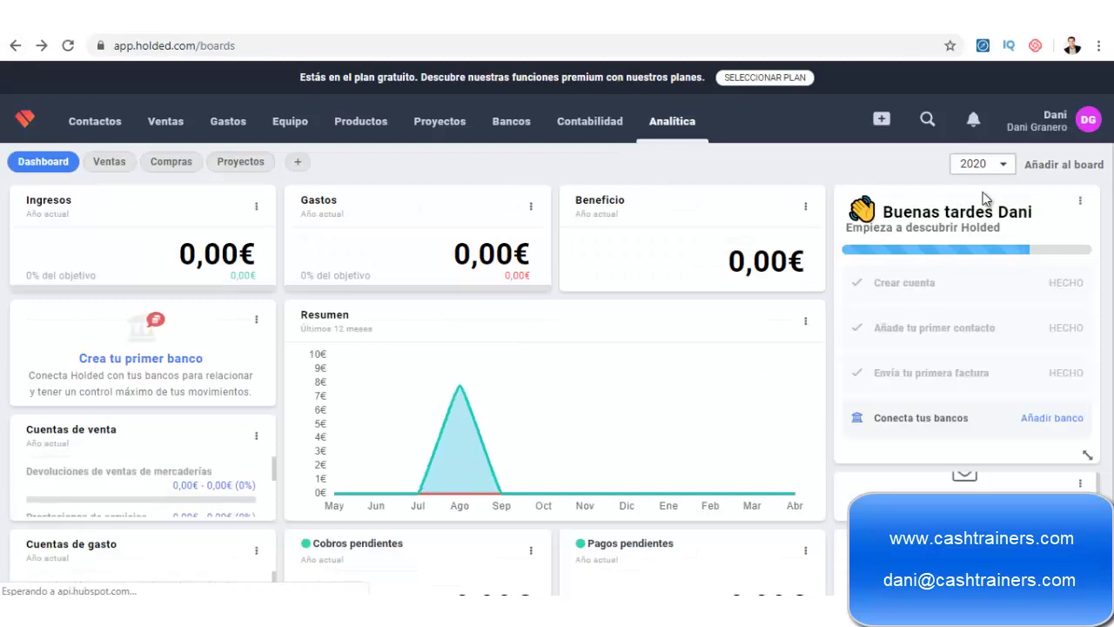
click(1049, 122)
click(958, 286)
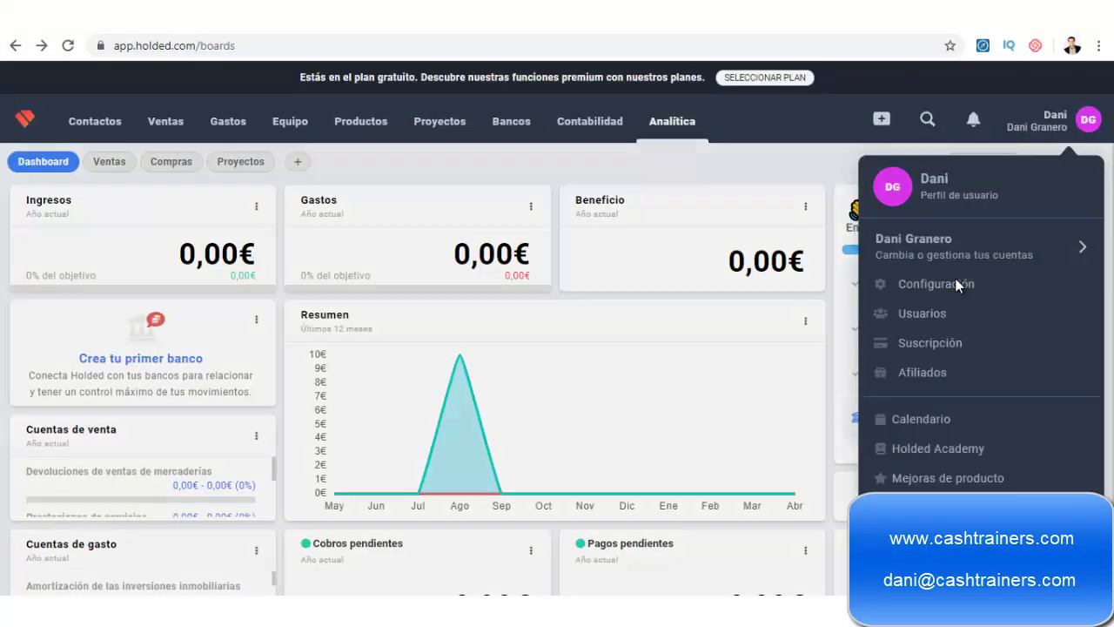
click(759, 149)
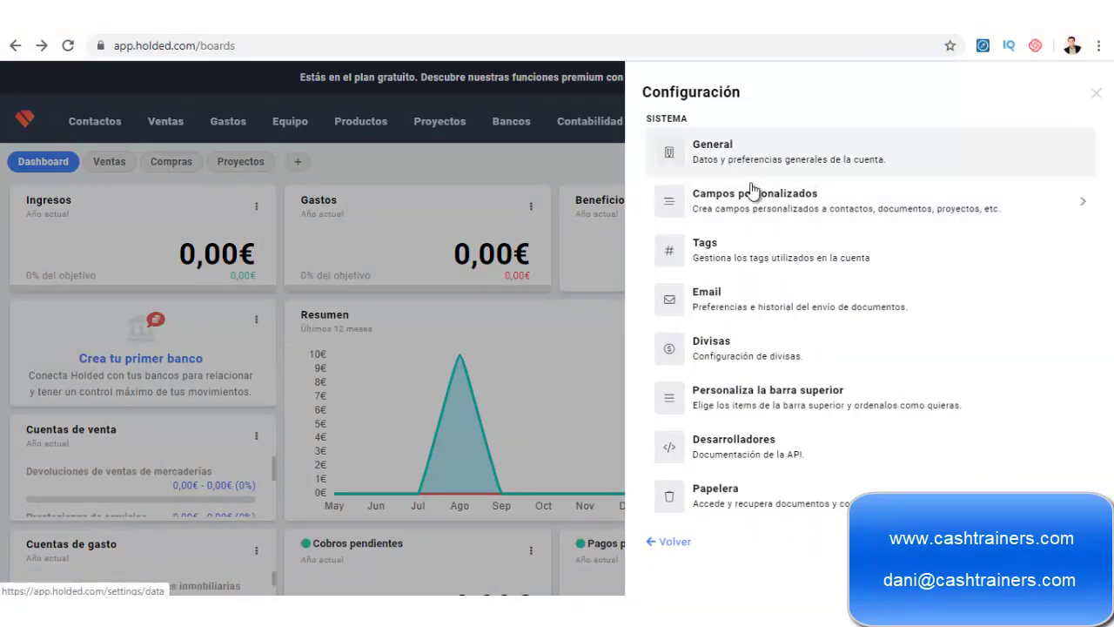
click(750, 163)
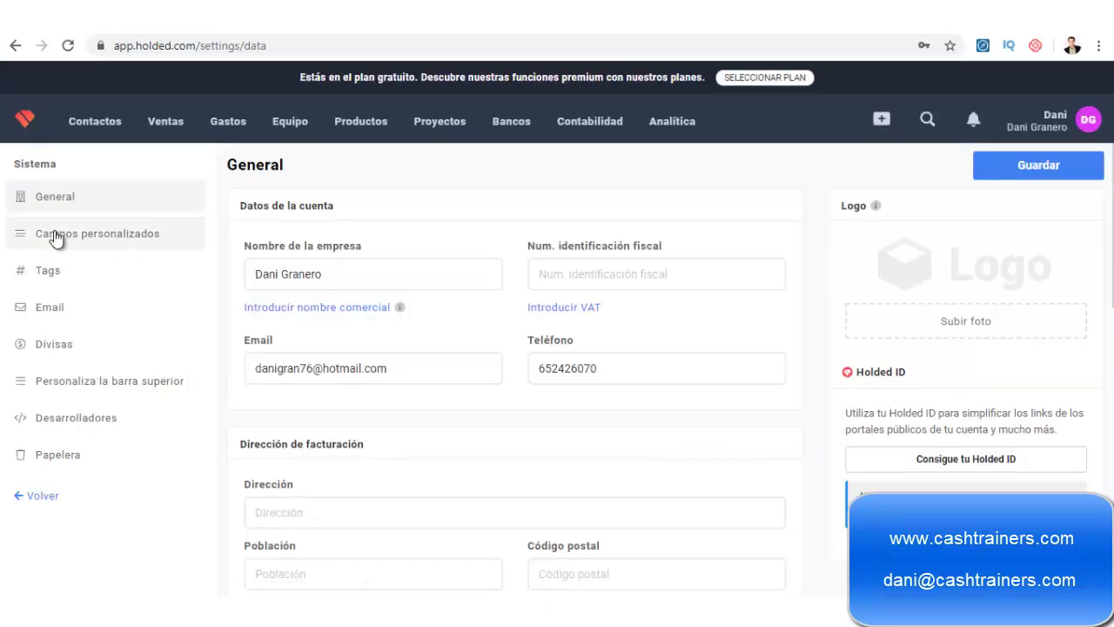
Step: Look over the Campos personalizados page with its available paid plans, and view the Tags settings
click(55, 236)
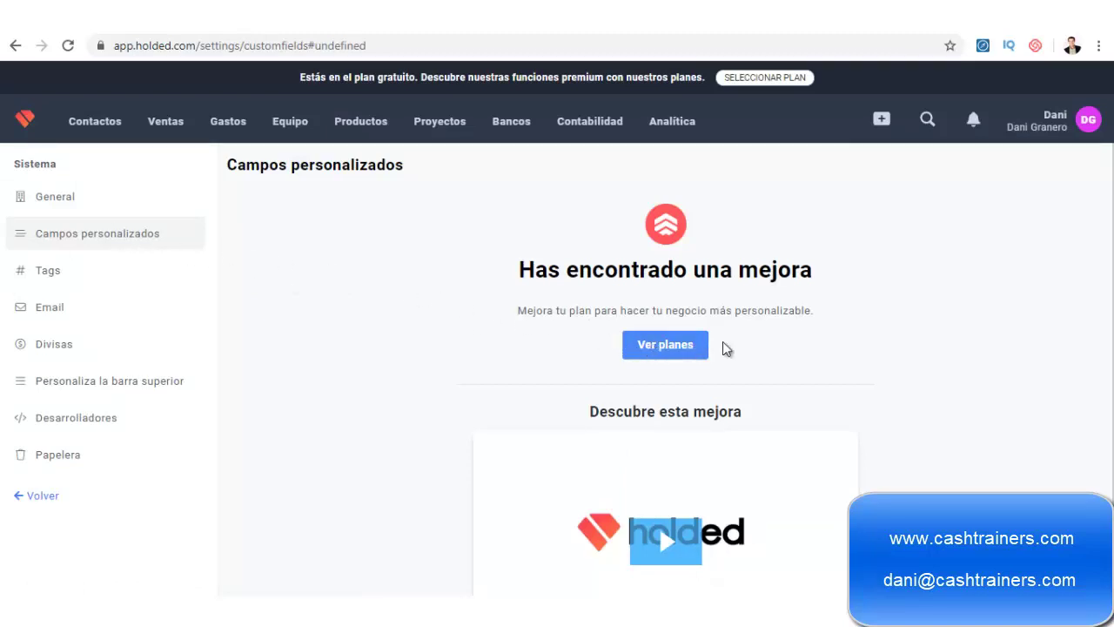
scroll(818, 357, down, 1)
scroll(814, 358, up, 1)
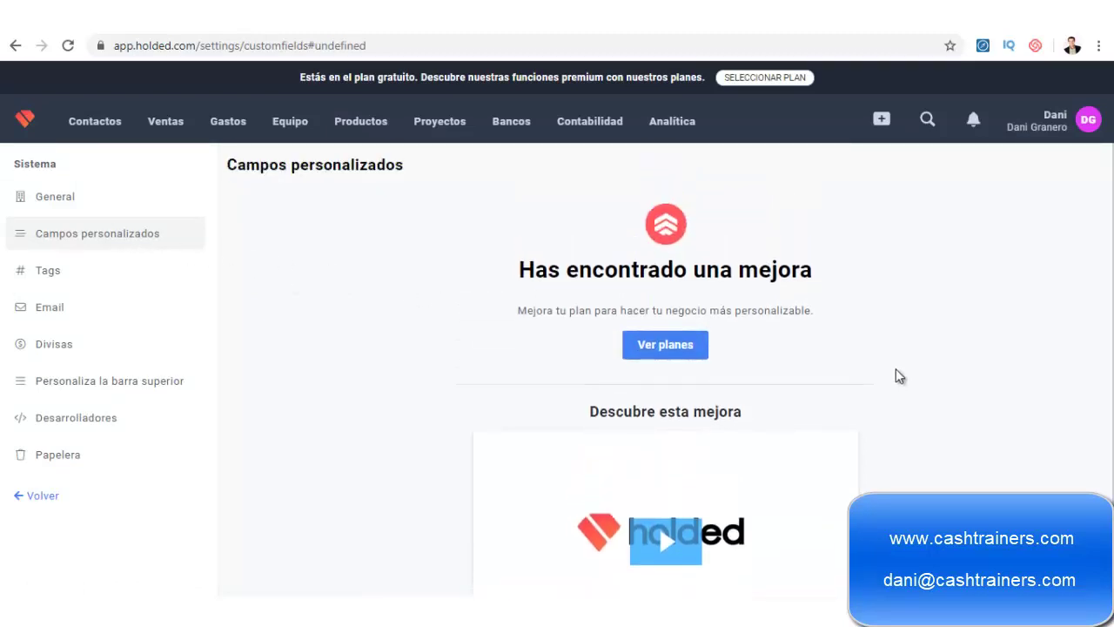
click(666, 350)
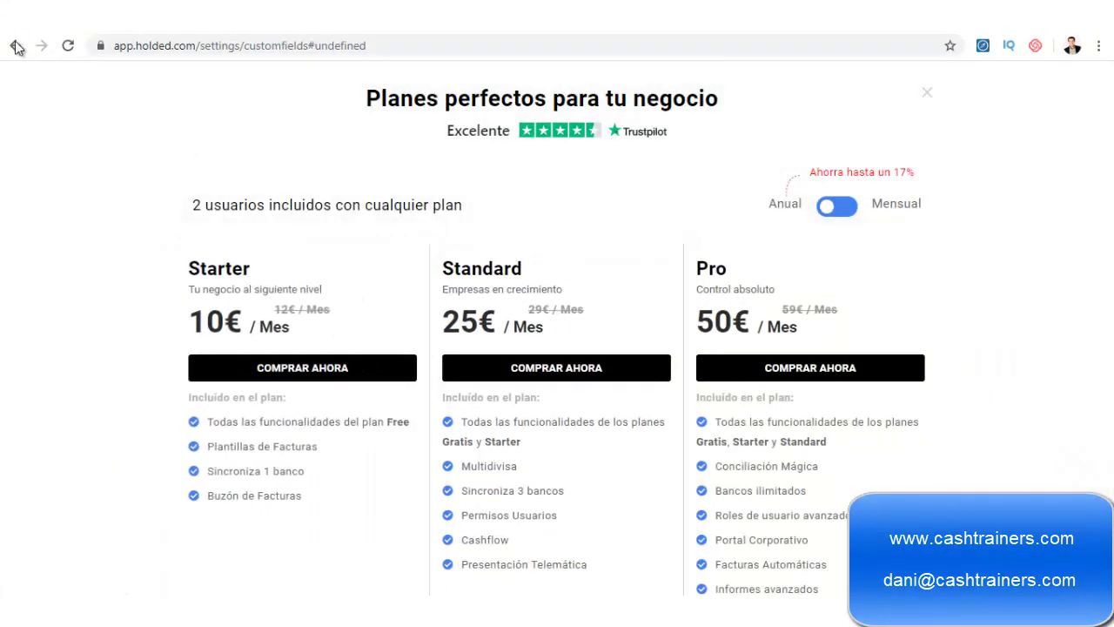
key(alt+Left)
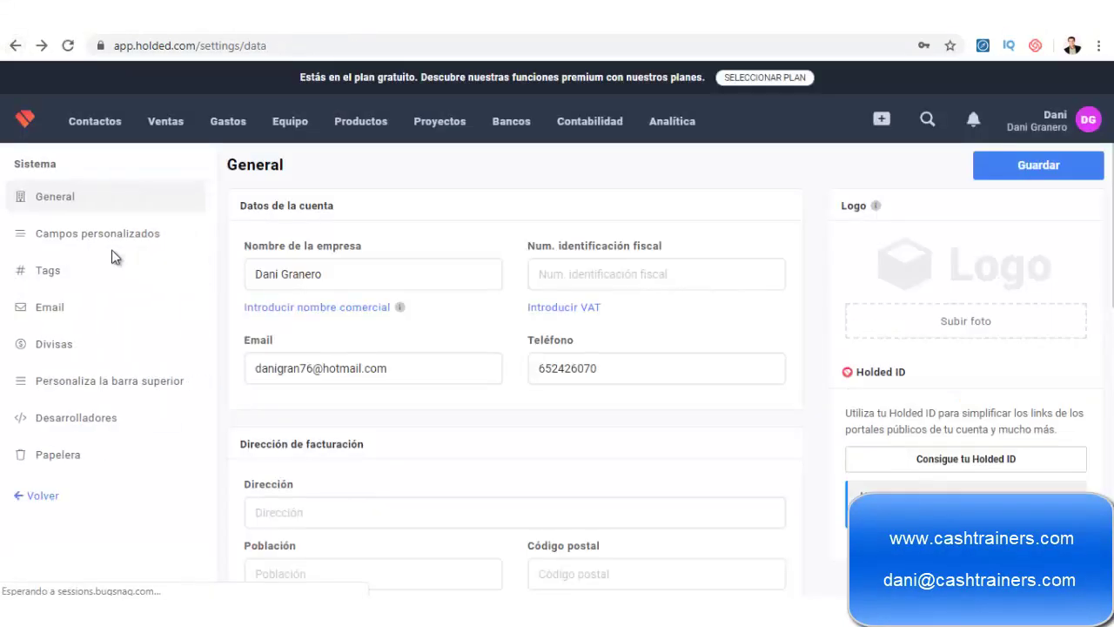
click(52, 274)
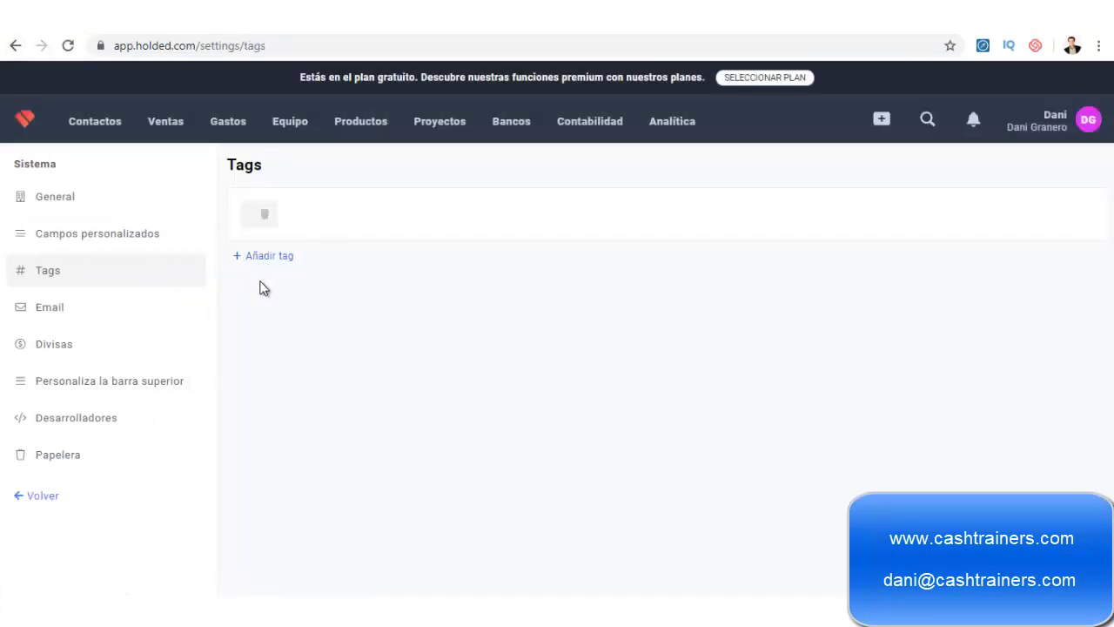
Step: Examine the Email sending system's configuration, comparing the Holded, SMTP and provider options, and close it without saving
click(47, 310)
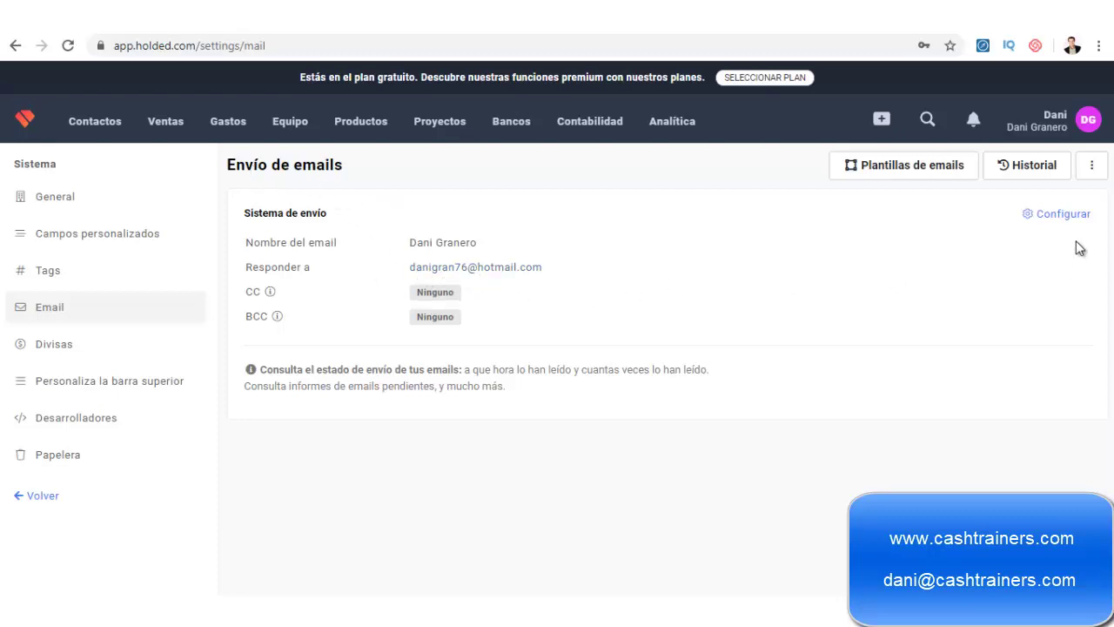
click(1062, 215)
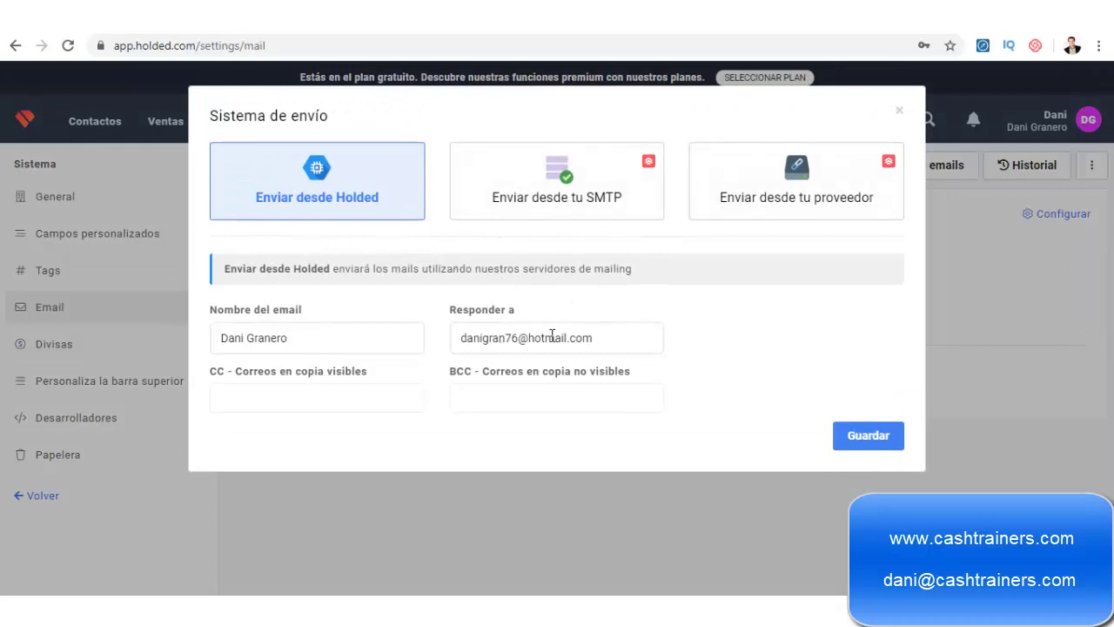
drag(610, 336, 454, 302)
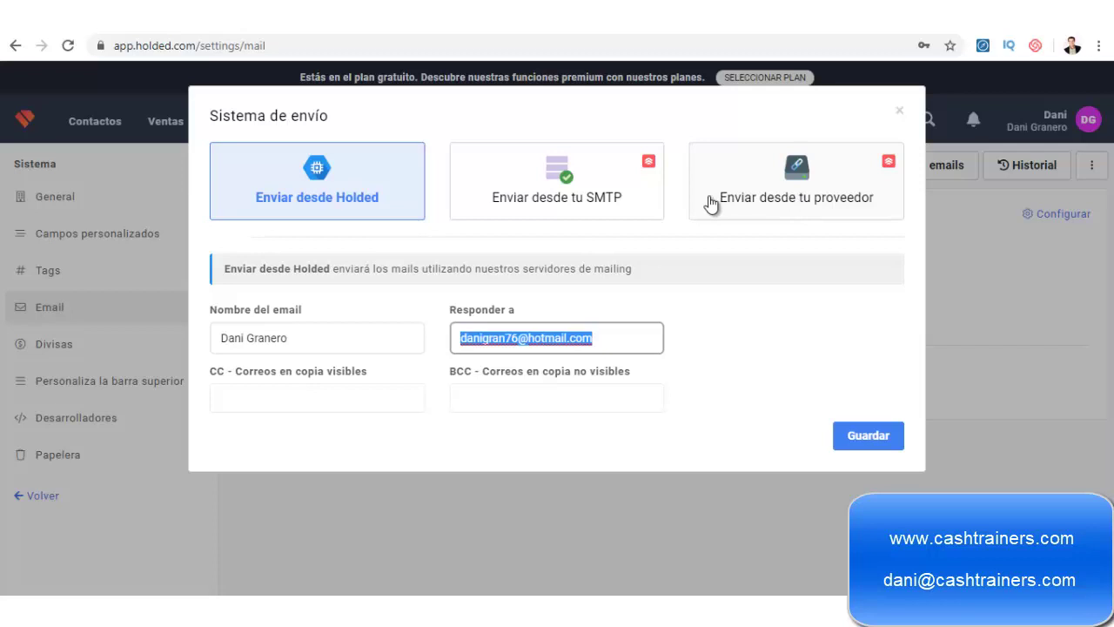
click(606, 207)
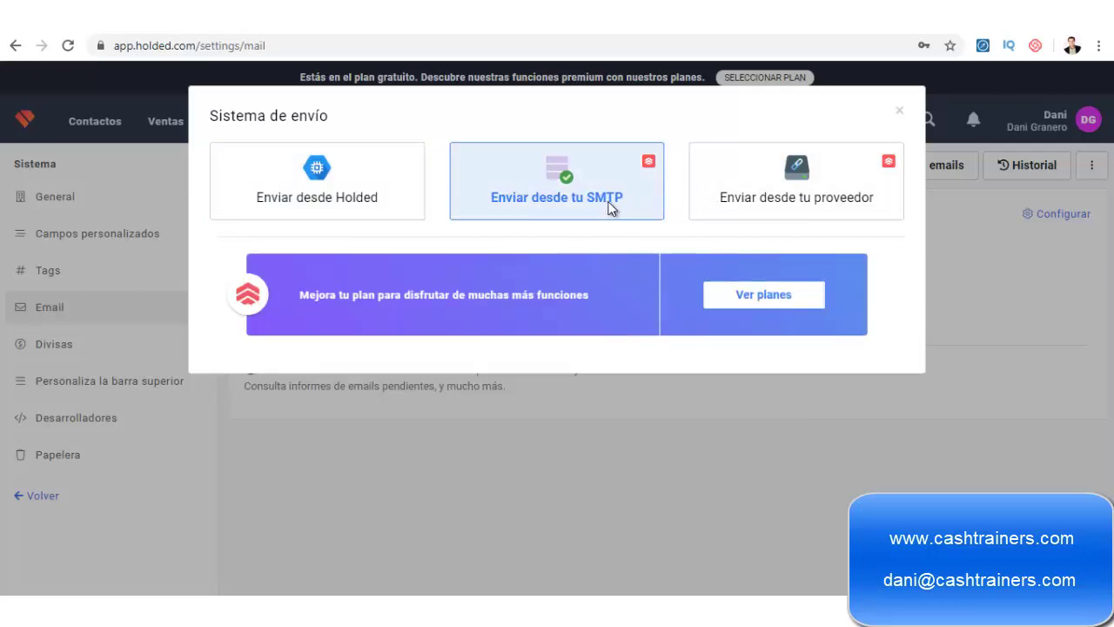
click(727, 208)
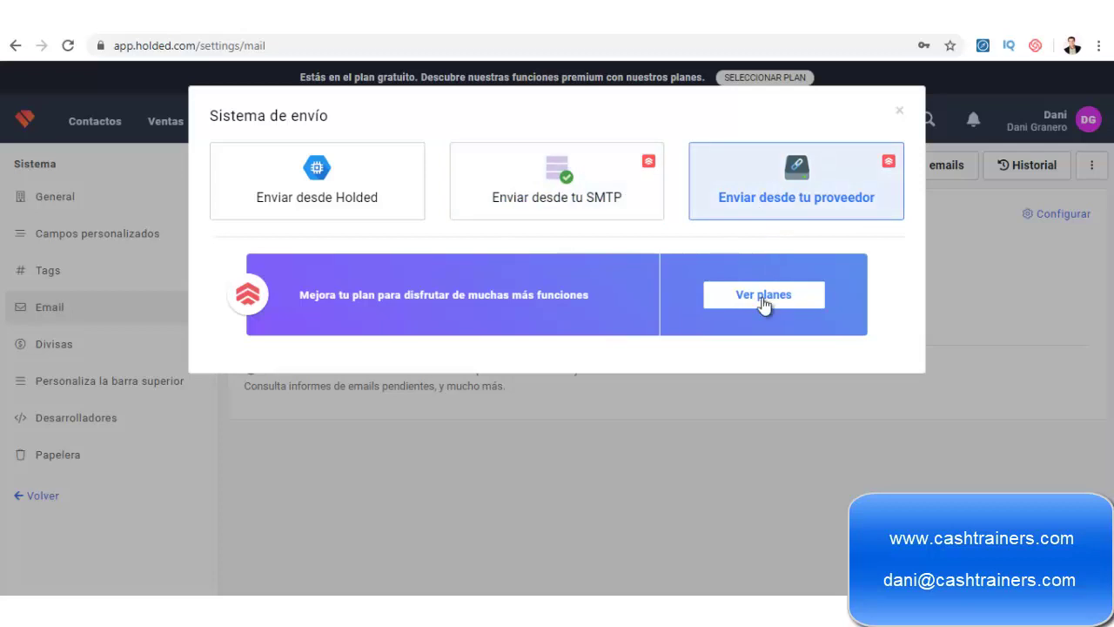
click(294, 209)
click(901, 111)
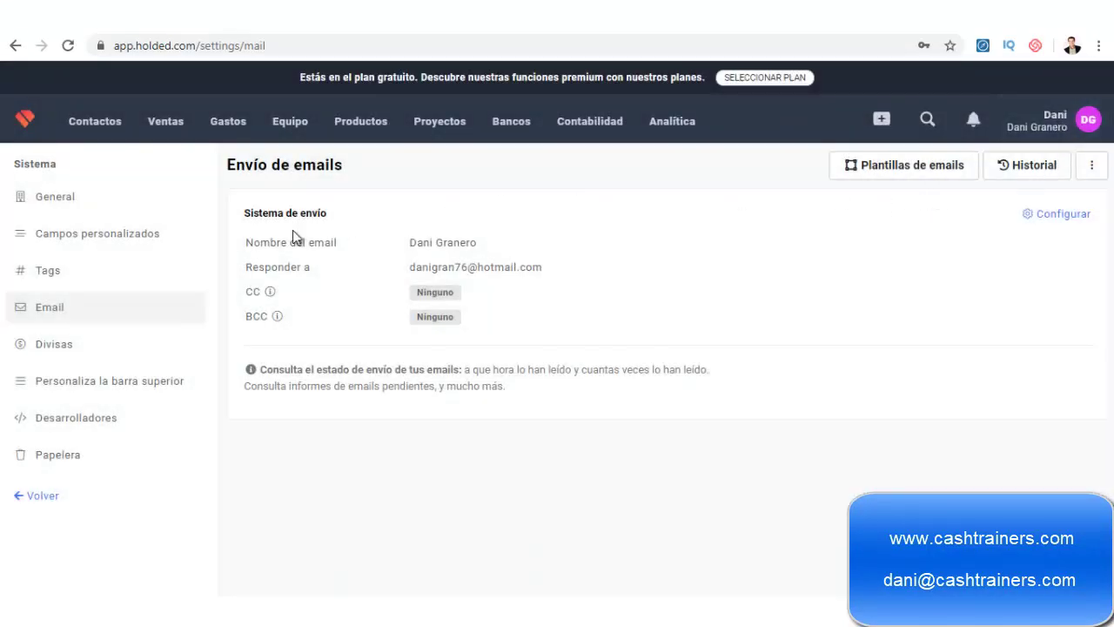
Step: View the Divisas settings and look over the items offered in Personaliza la barra superior
click(59, 346)
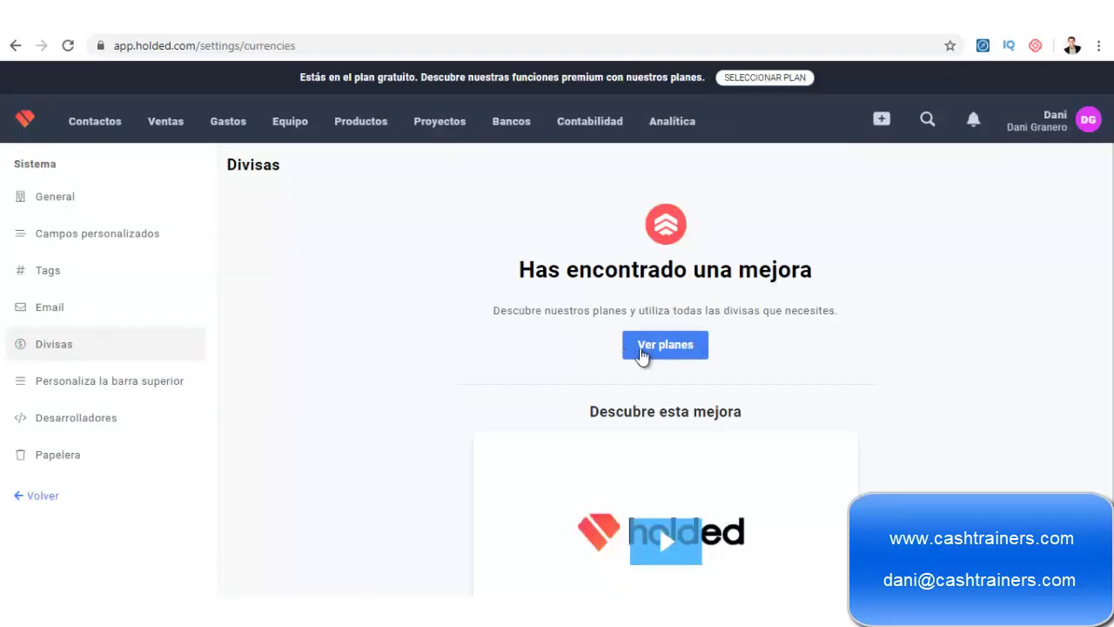
click(118, 393)
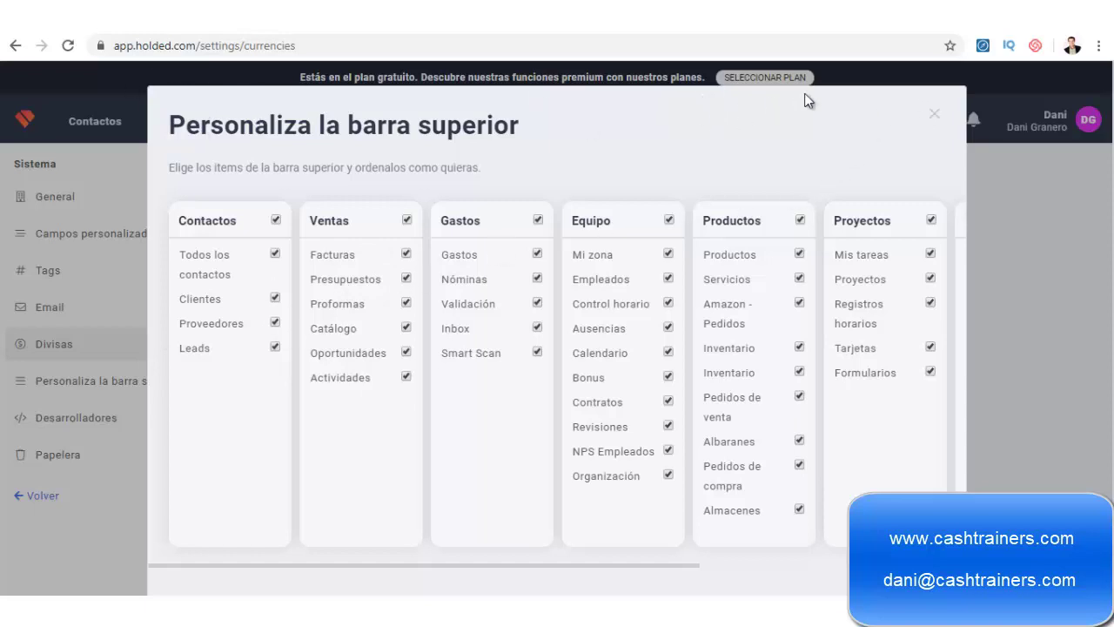
click(929, 113)
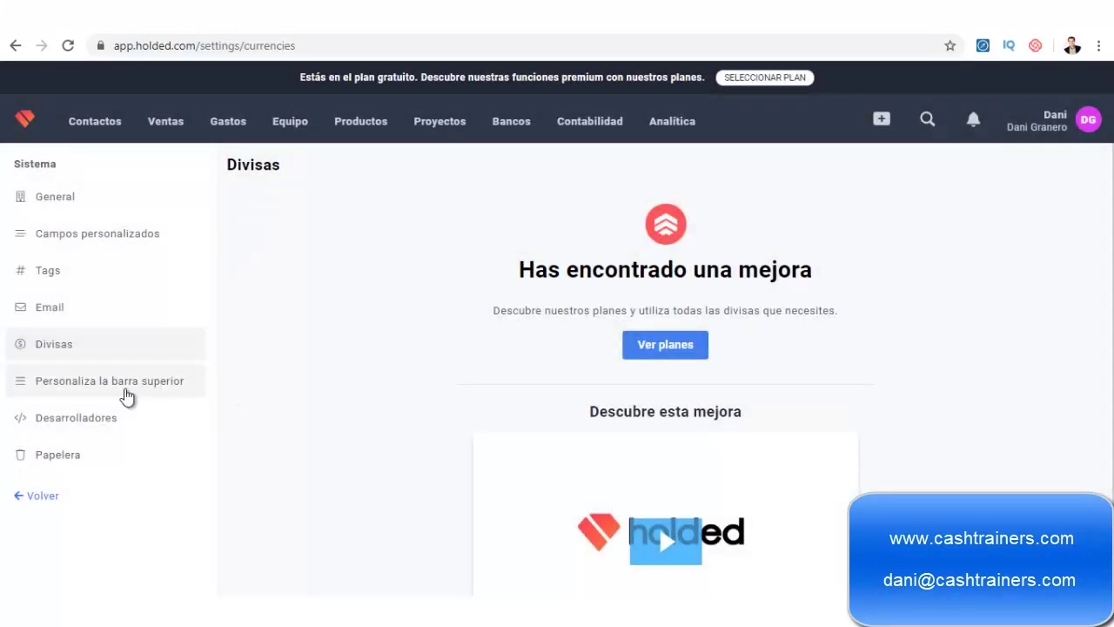
Step: Create a new API key with the description "Prueba" in the Desarrolladores section
click(106, 419)
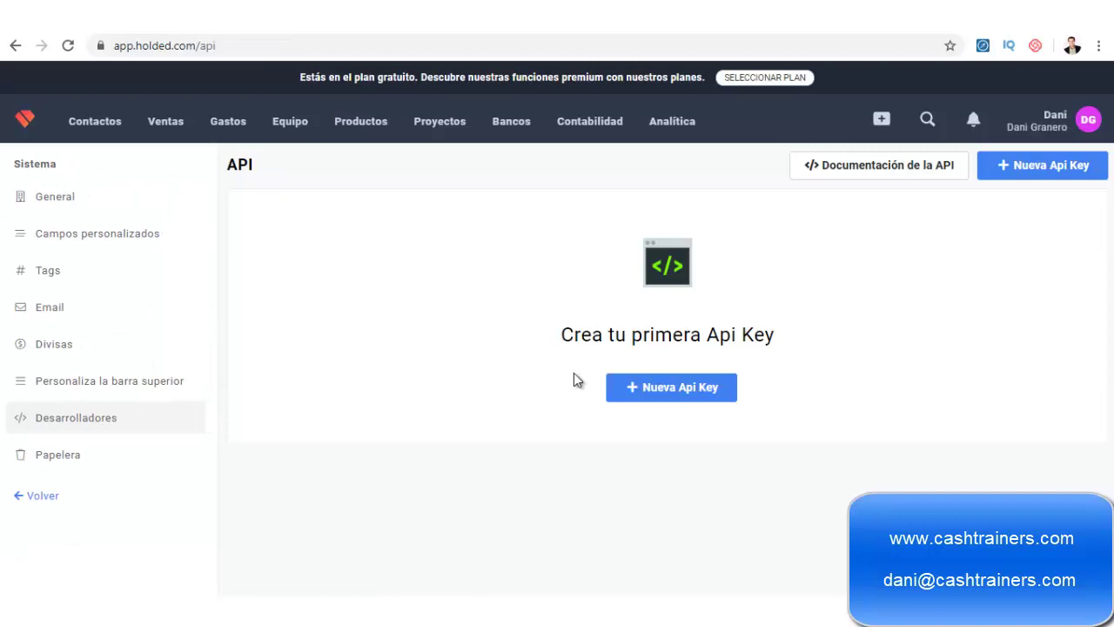
click(642, 392)
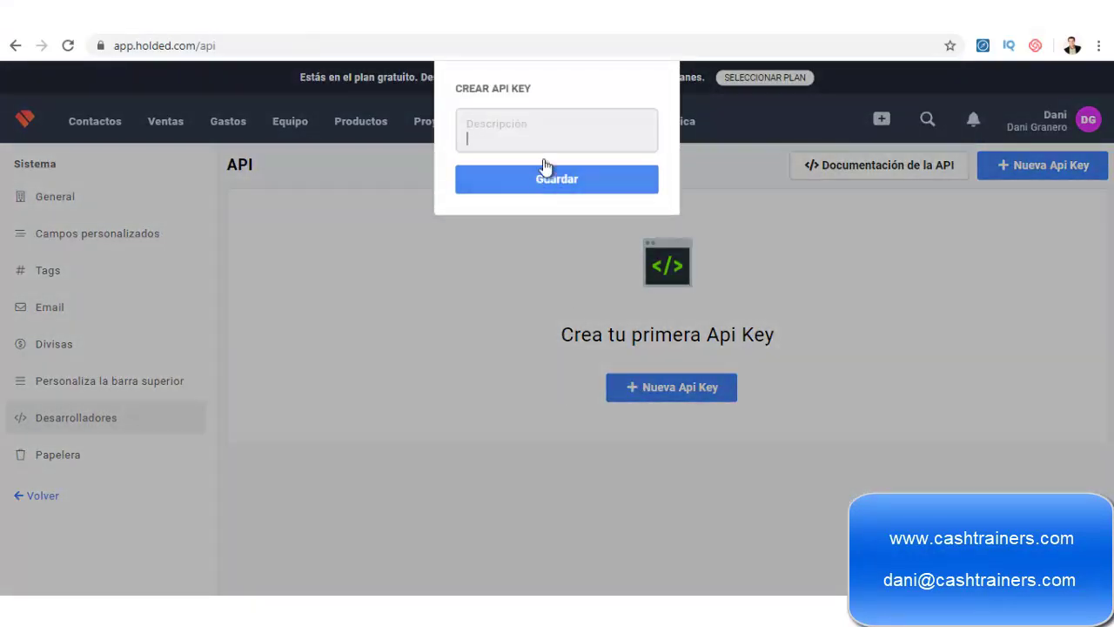
click(471, 267)
click(674, 393)
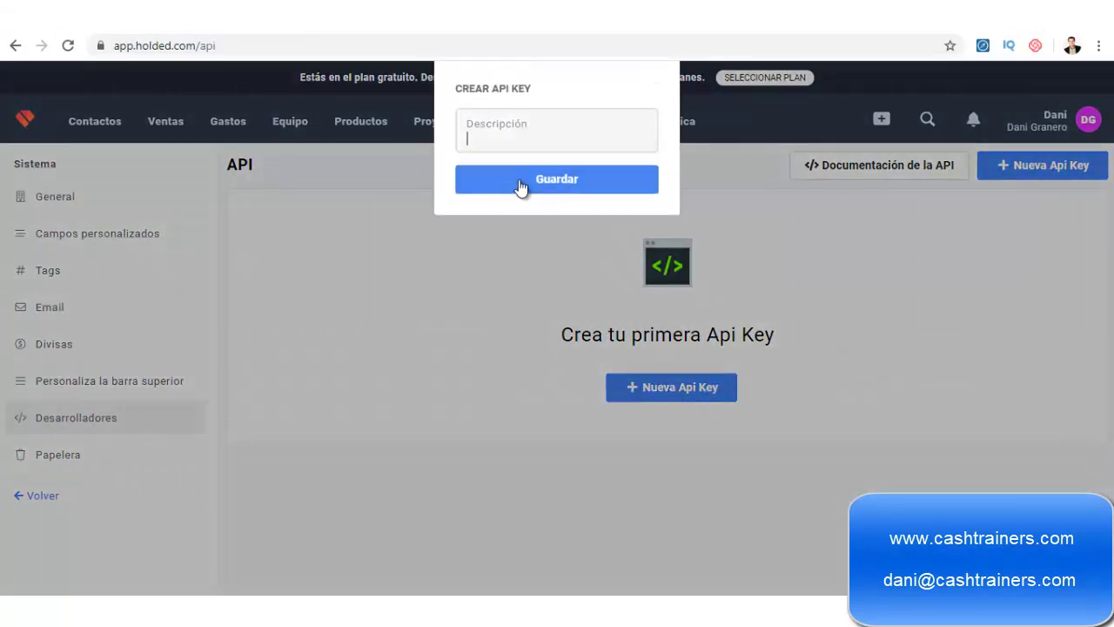
click(617, 178)
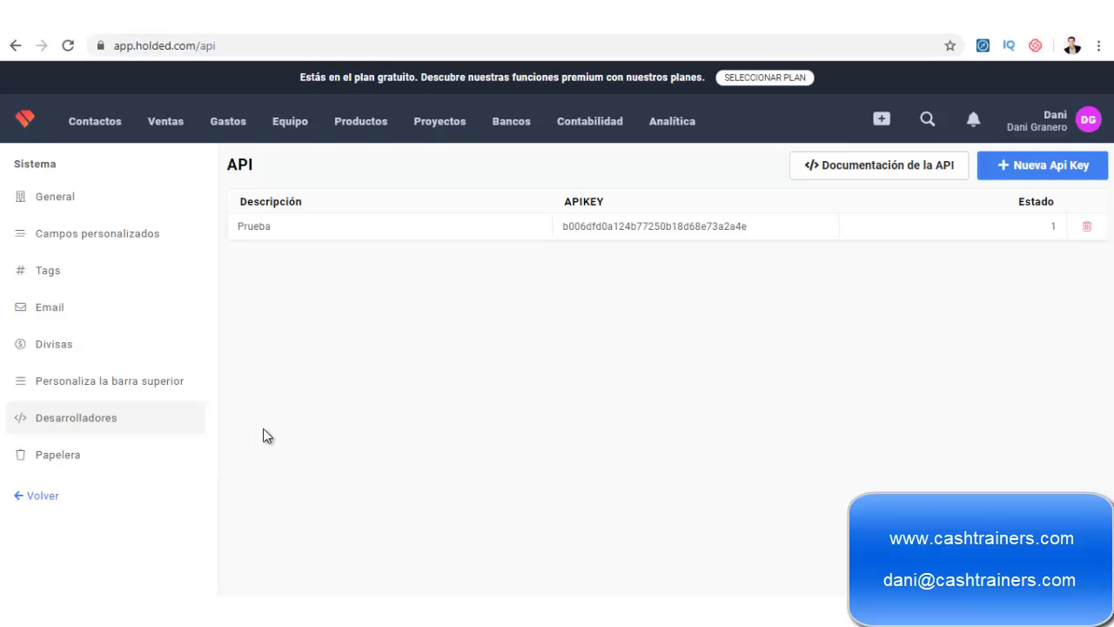
Step: Open the Holded API documentation site, try to load its API key reference, and return to the developers home page
click(822, 169)
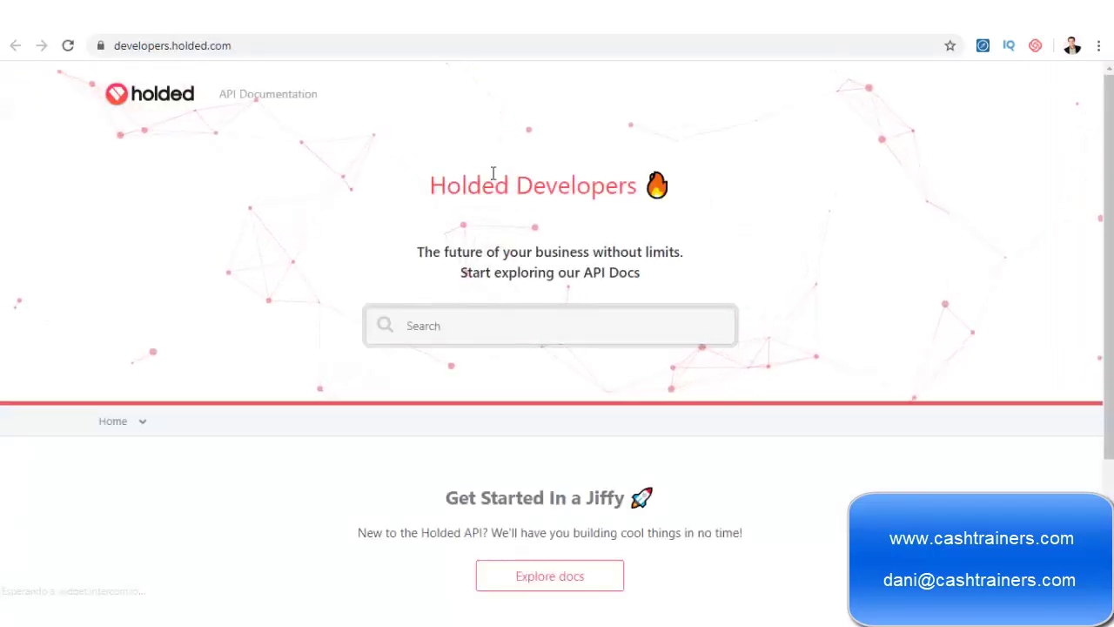
scroll(480, 235, down, 2)
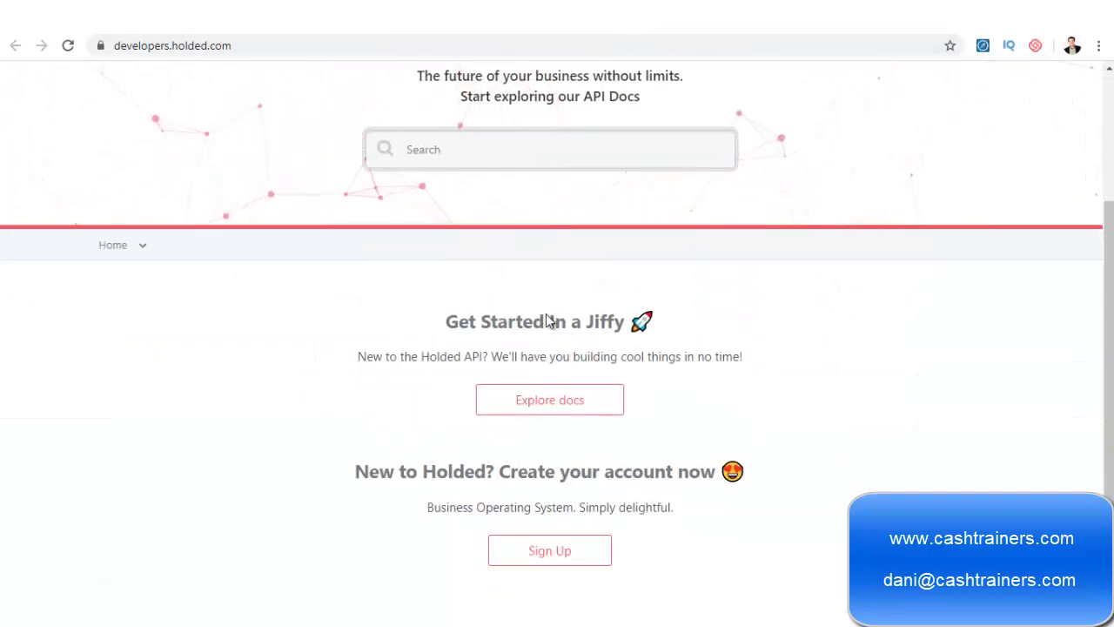
click(567, 410)
scroll(520, 357, down, 2)
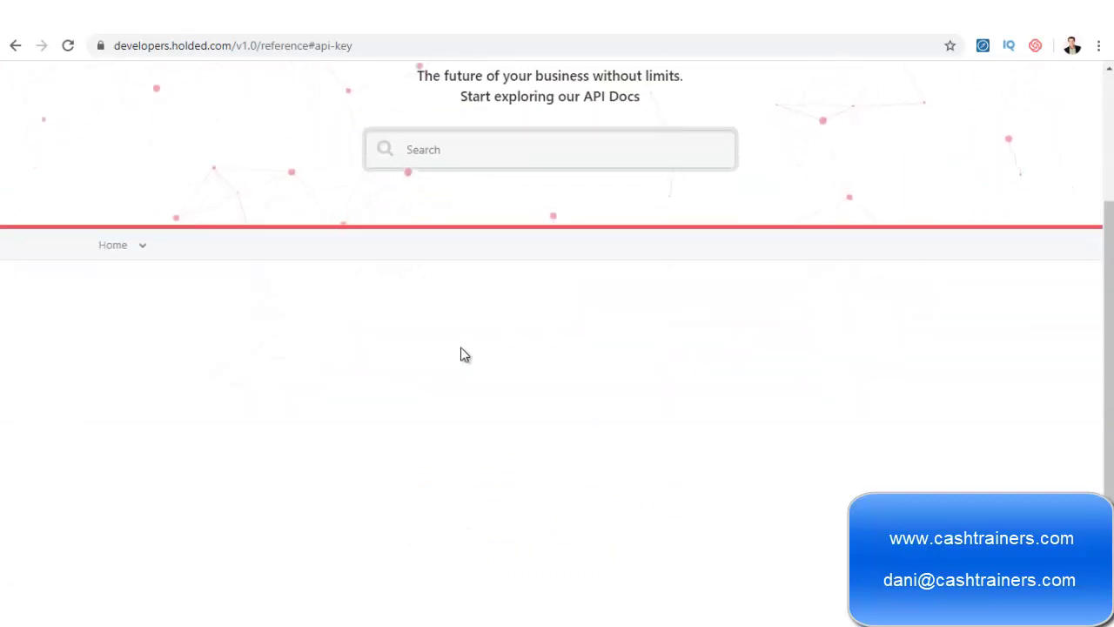
click(137, 248)
click(228, 290)
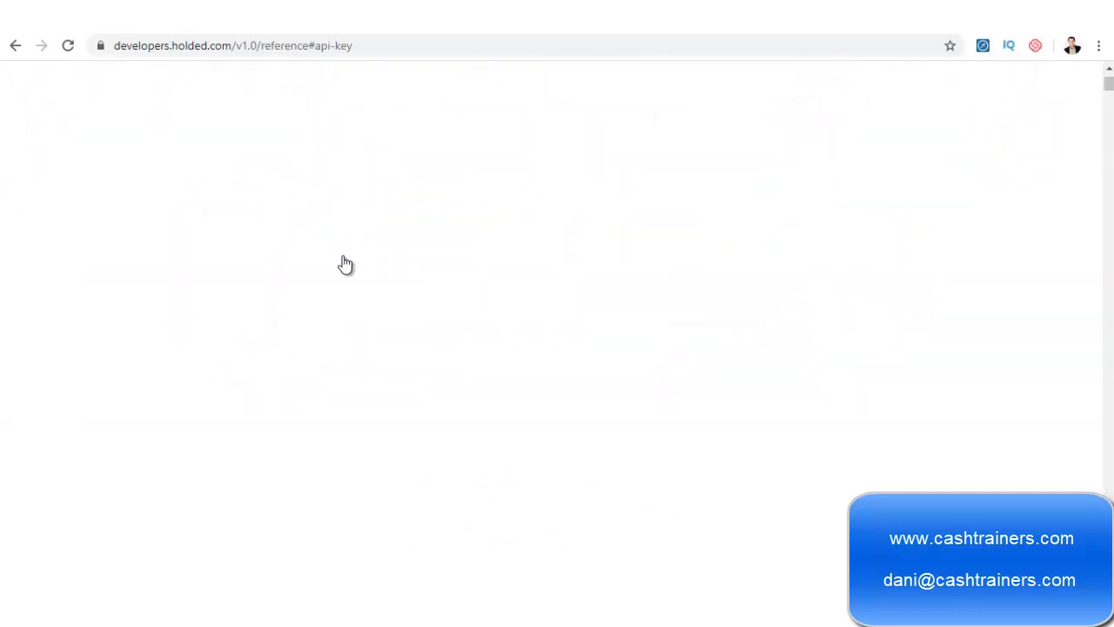
click(16, 45)
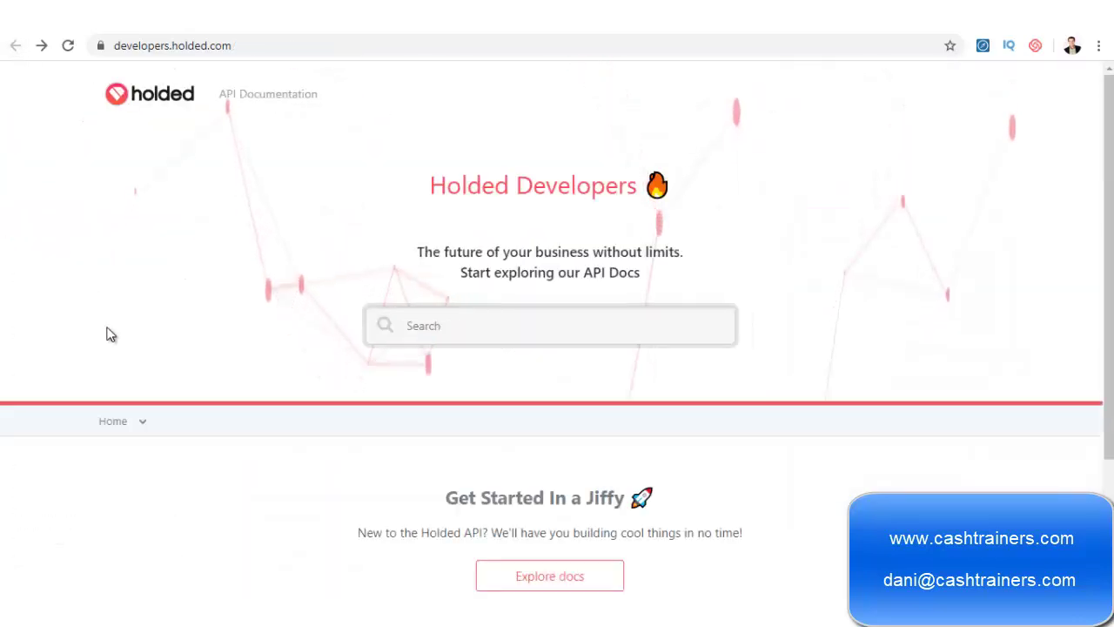
Step: Open the API Documentation reference and examine its endpoint categories and the Welcome and API Key sections
click(119, 424)
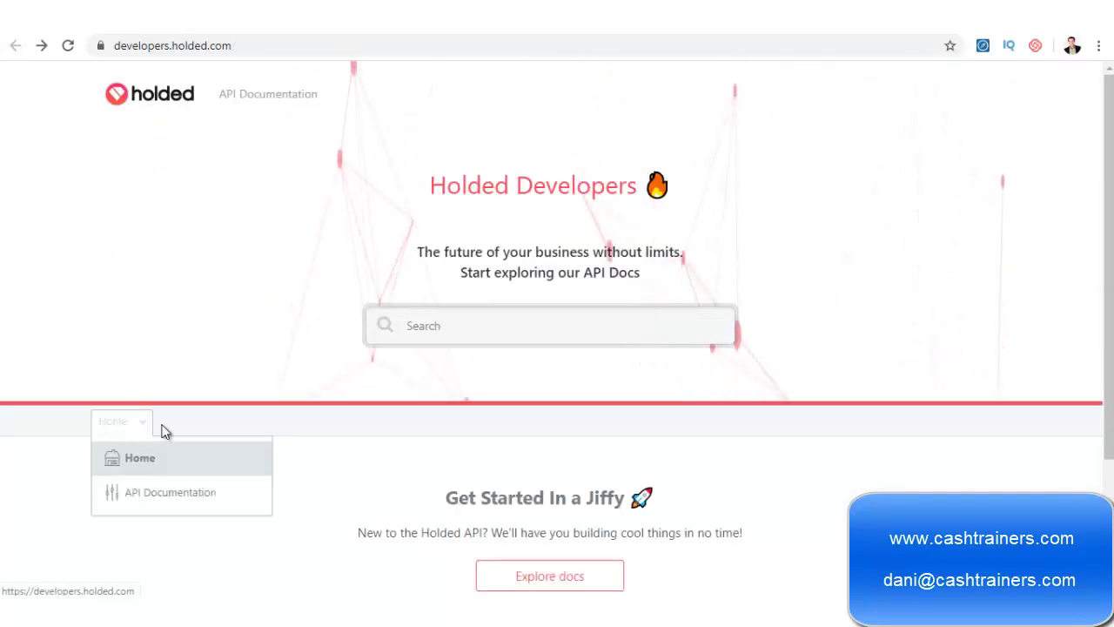
click(255, 495)
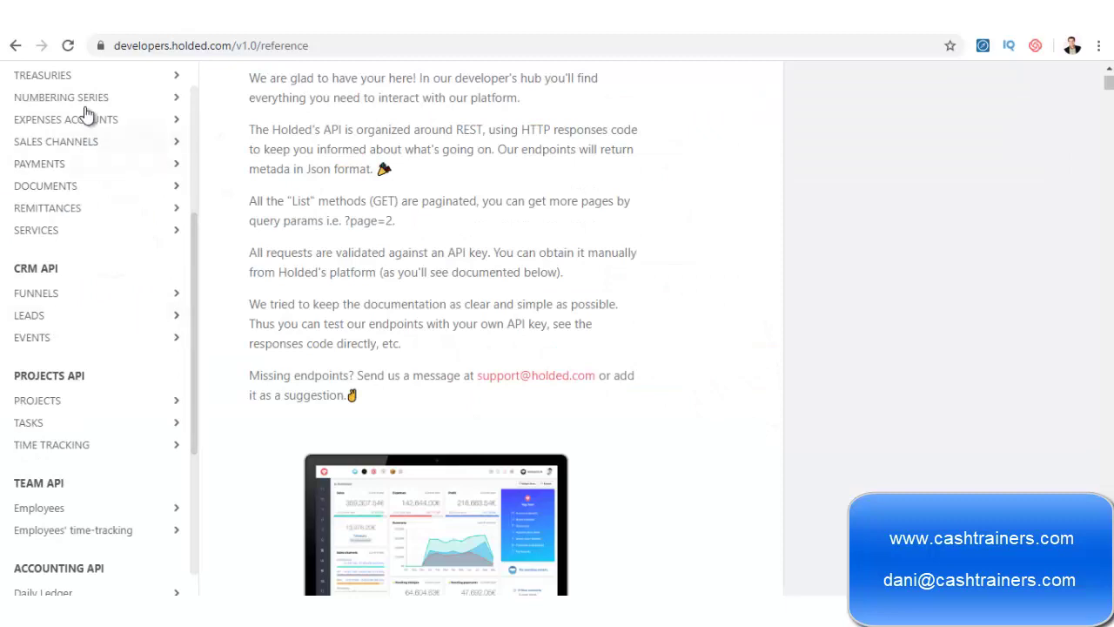
scroll(193, 177, up, 1)
scroll(93, 136, up, 2)
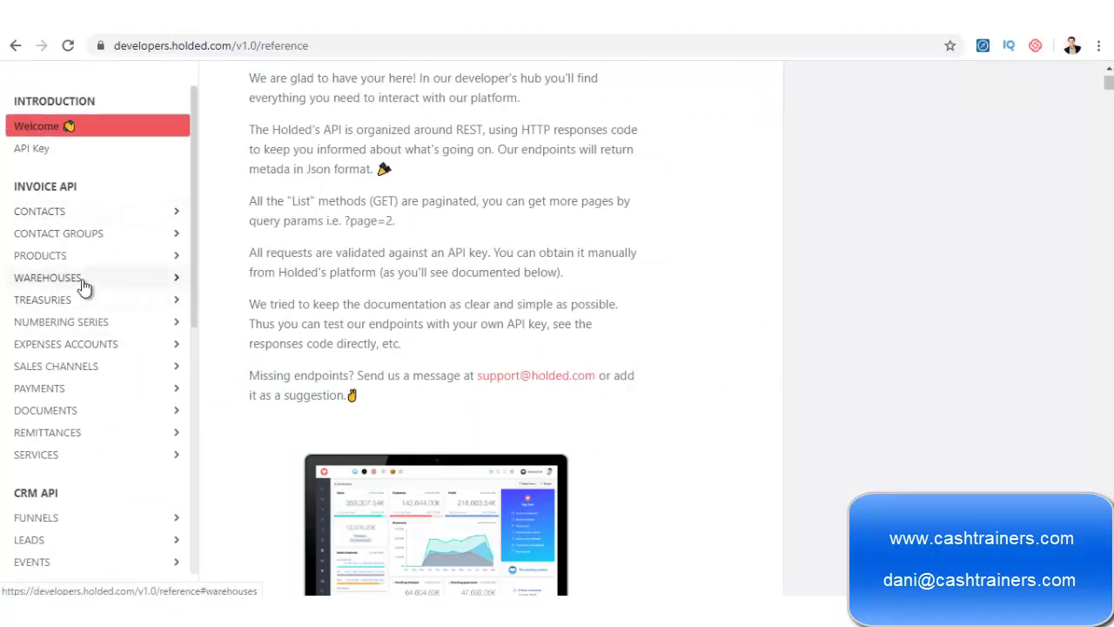
scroll(514, 304, up, 3)
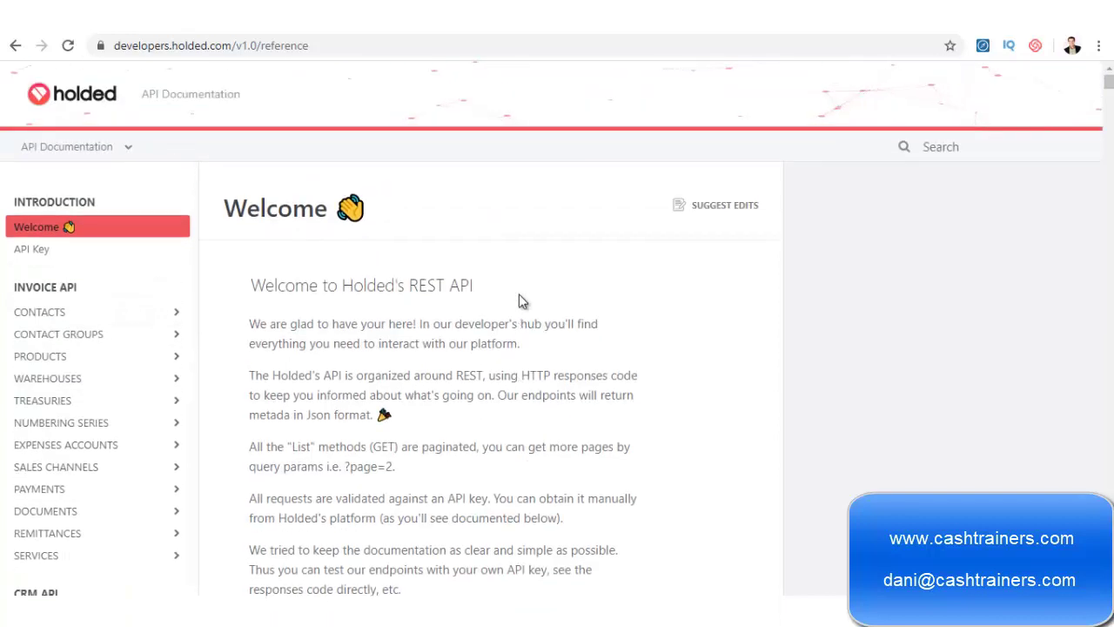
scroll(516, 300, down, 10)
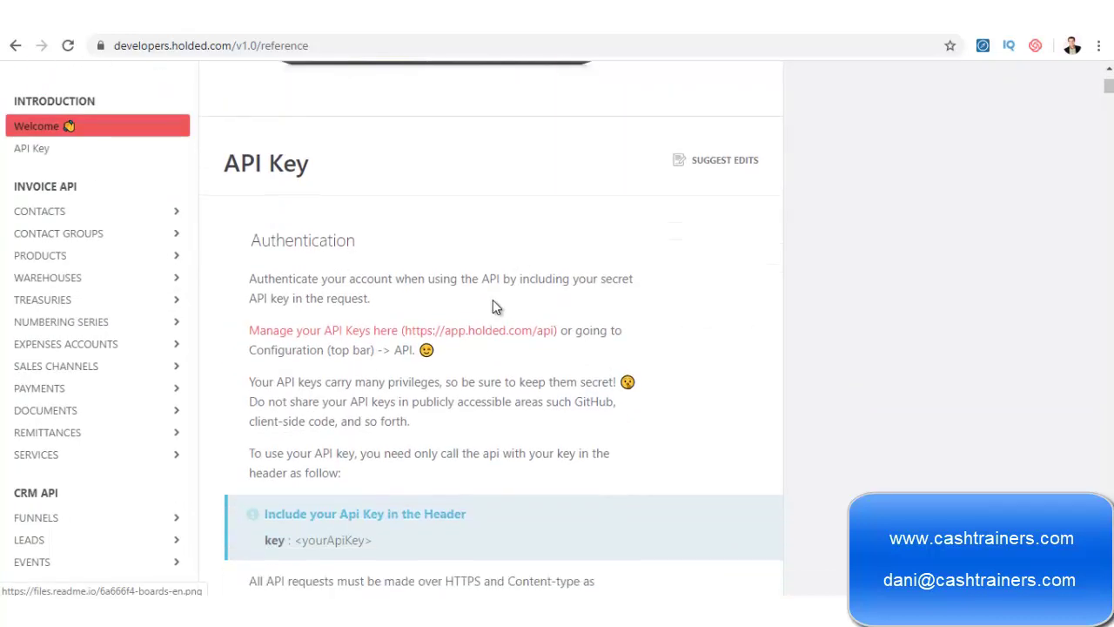
Step: Examine the Contacts section of the API reference, including the List Contacts and Create Contact endpoints and their parameters
scroll(484, 304, down, 6)
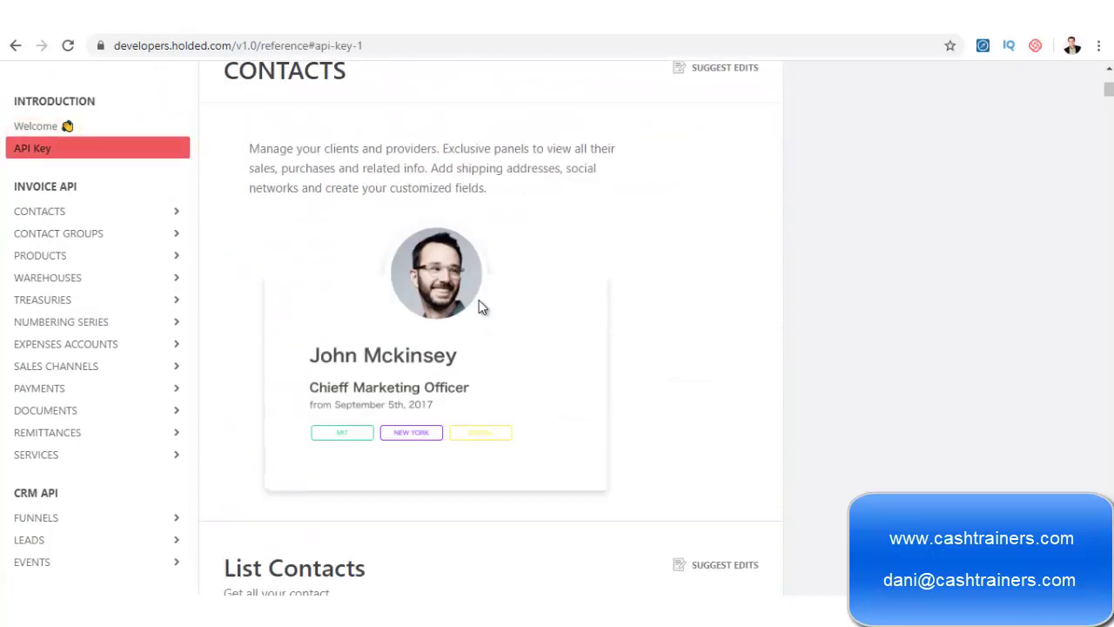
scroll(474, 310, down, 8)
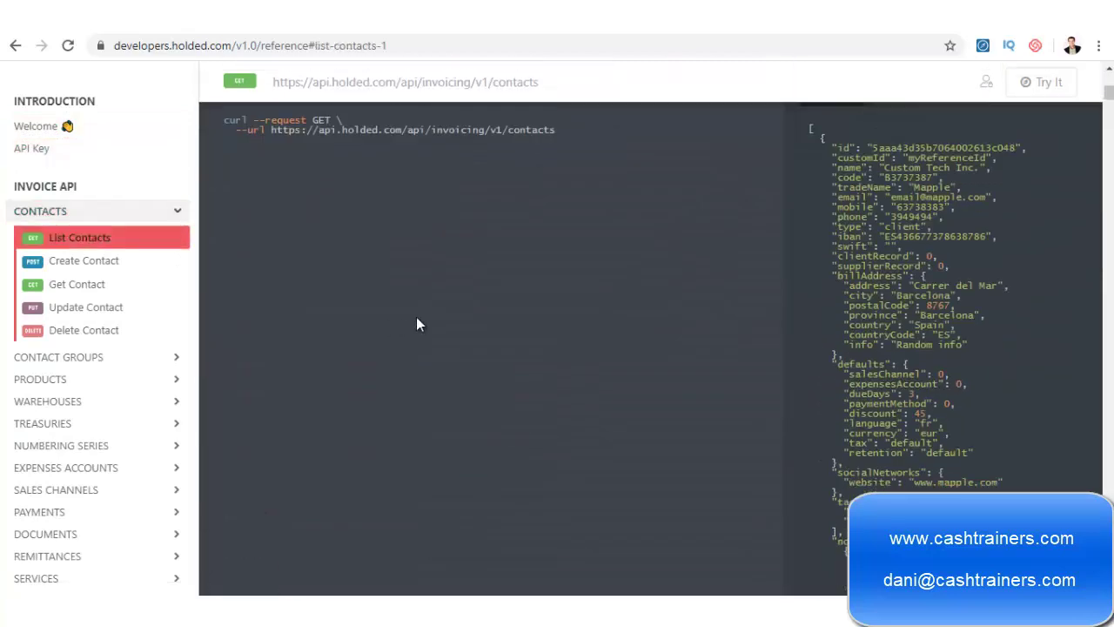
scroll(425, 317, down, 8)
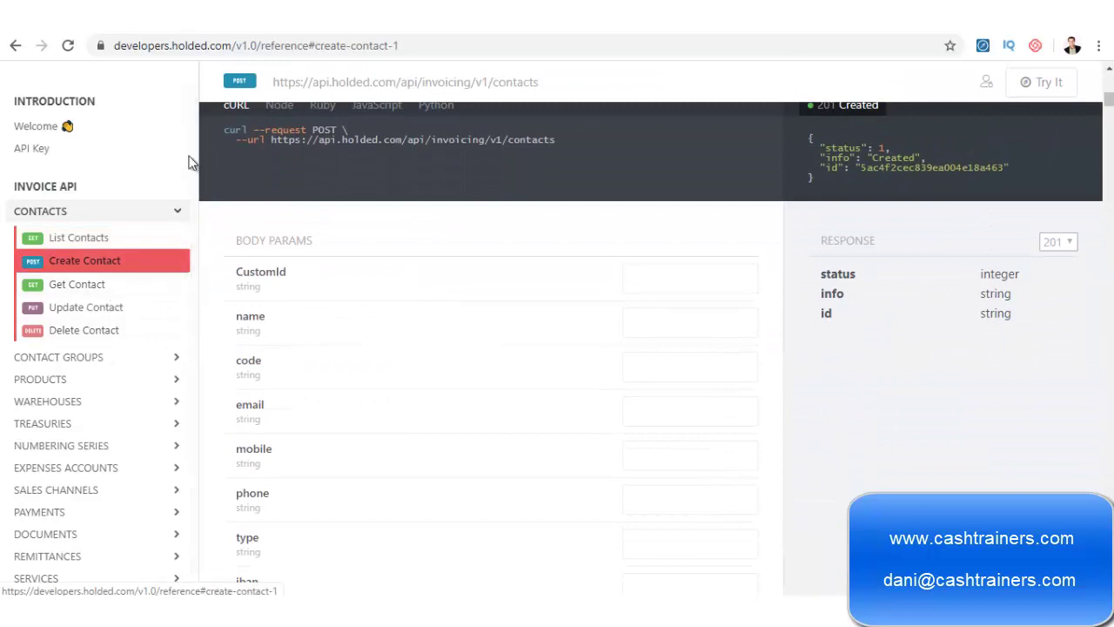
scroll(305, 203, up, 3)
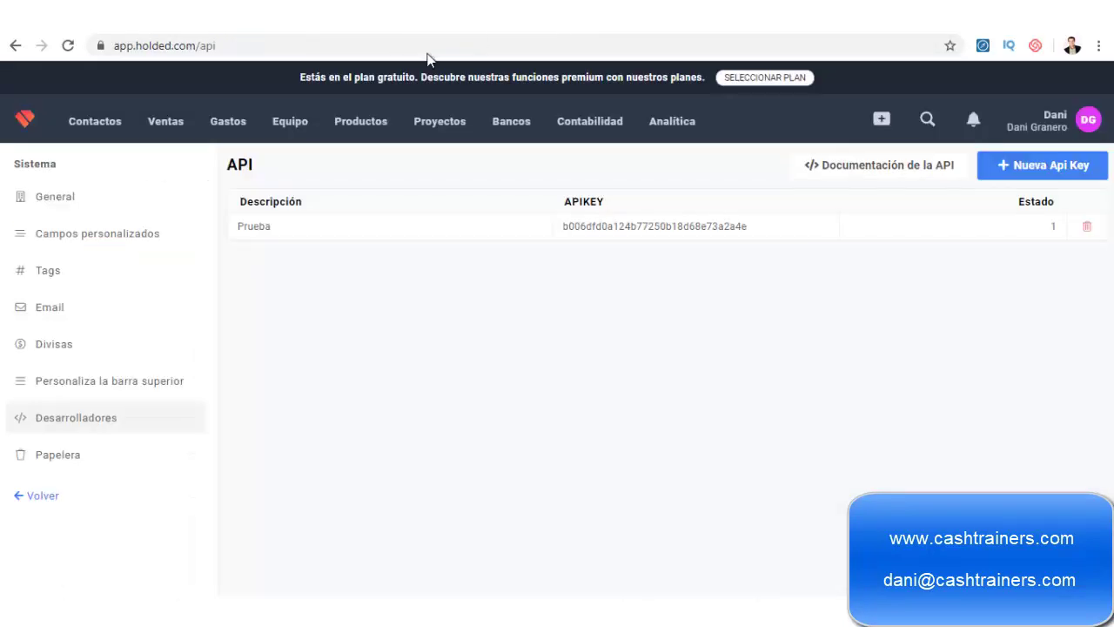
Step: Return to Holded, look at the Almacenes page, and view the Papelera in the system settings
mouse_move(361, 121)
click(362, 350)
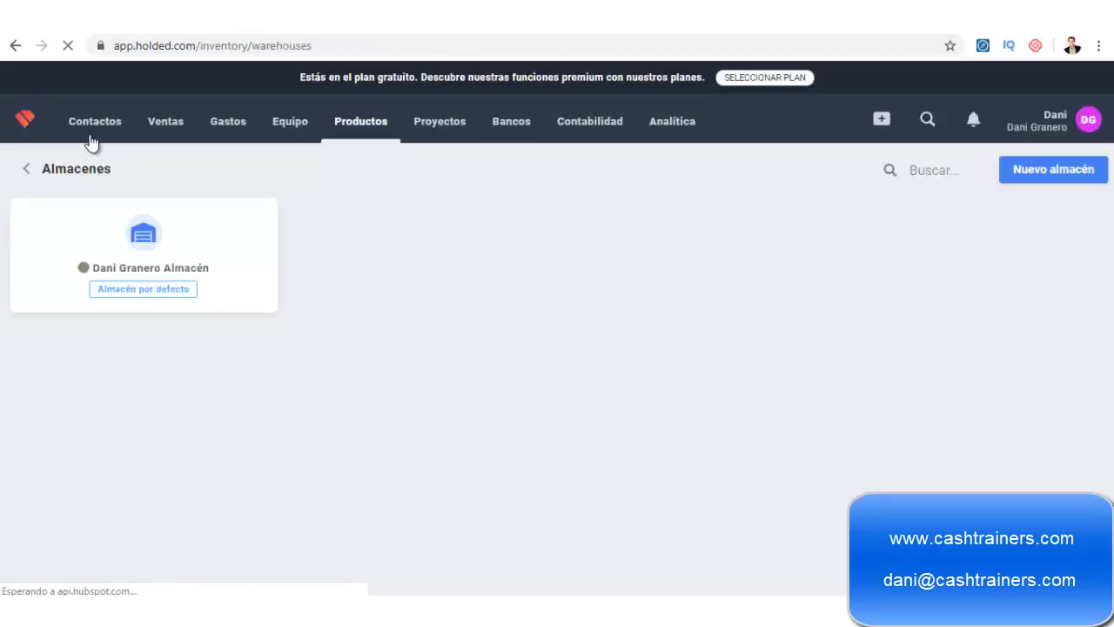
click(15, 45)
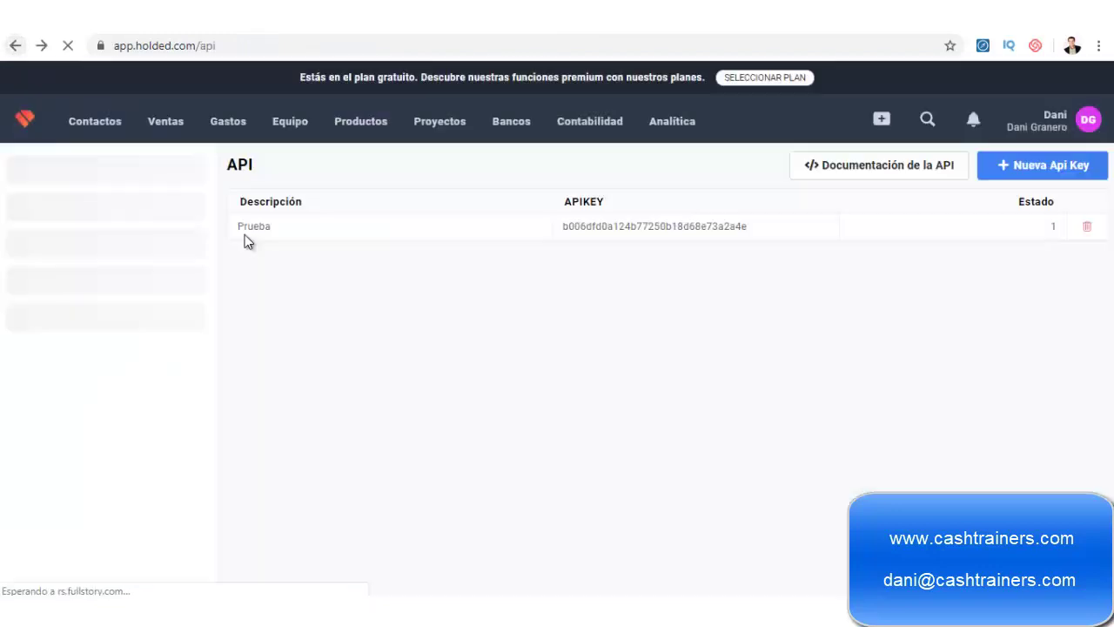
click(67, 457)
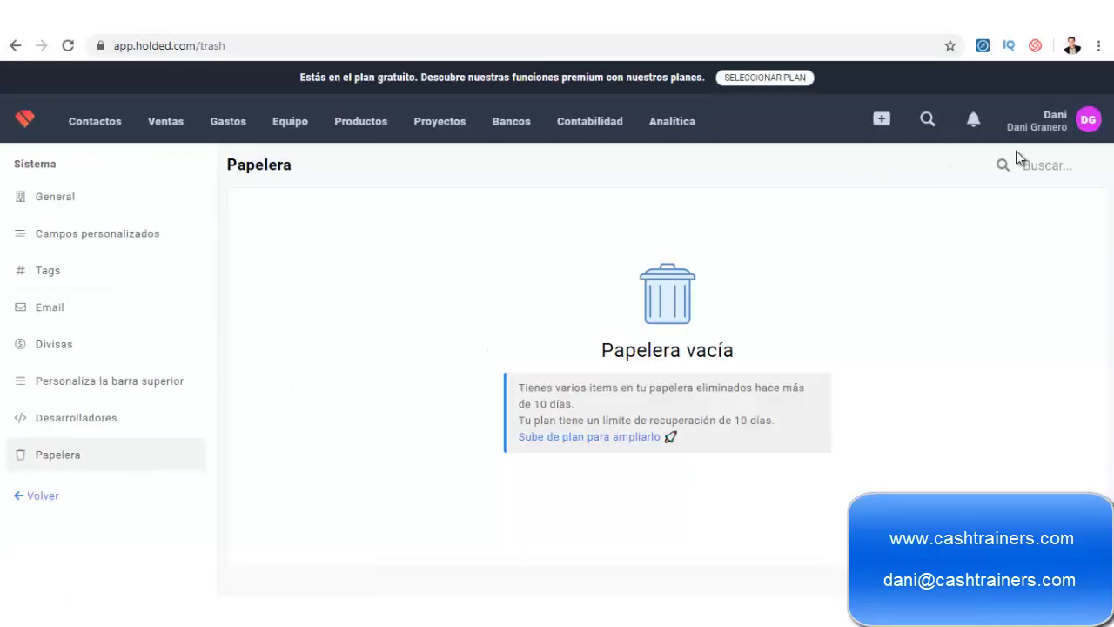
Step: Open the Usuarios settings and look over the Invitar miembro form and the list of user roles
click(1051, 126)
click(938, 319)
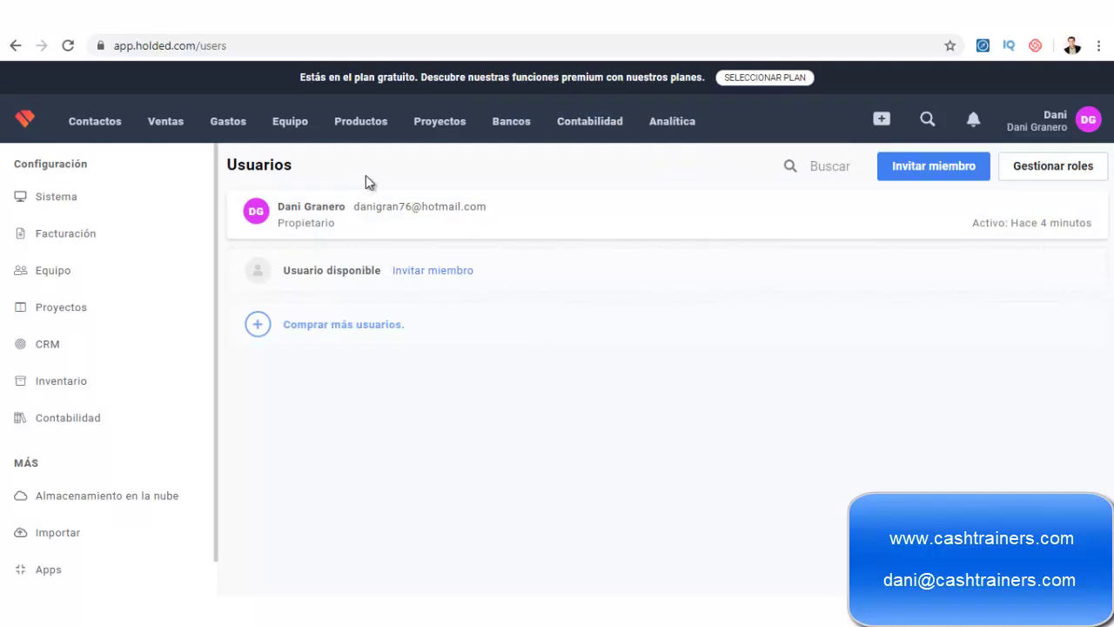
click(952, 166)
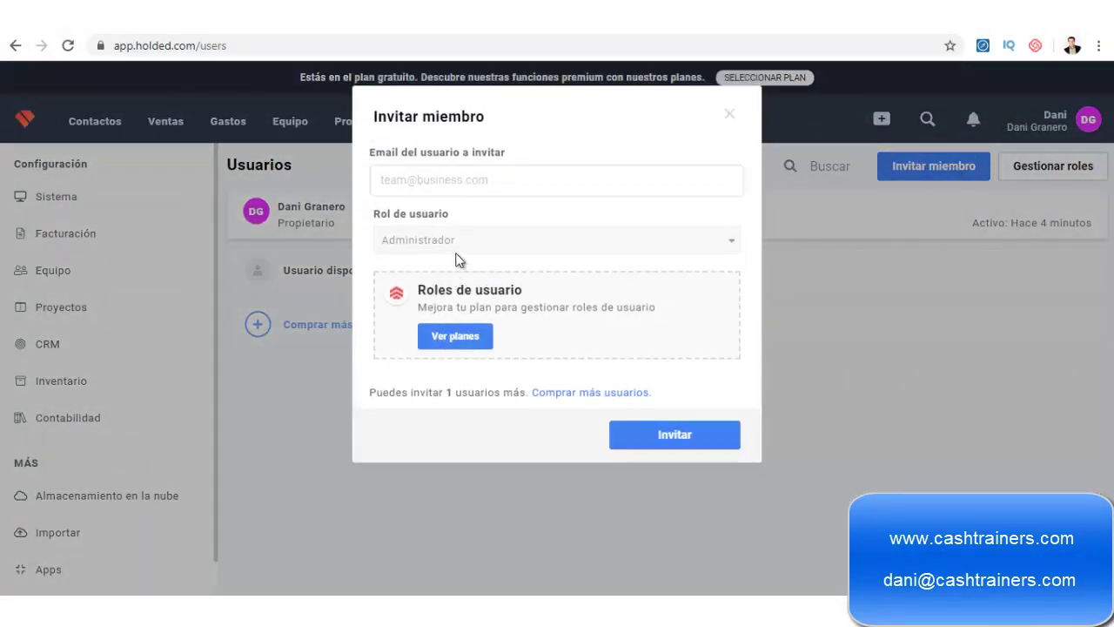
click(730, 115)
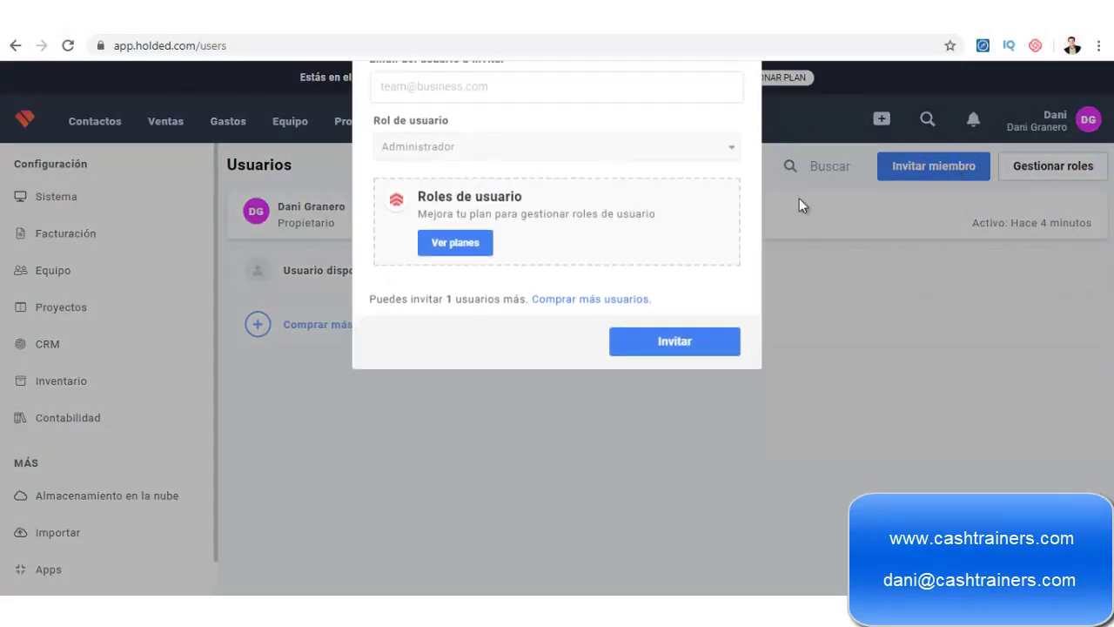
click(1044, 177)
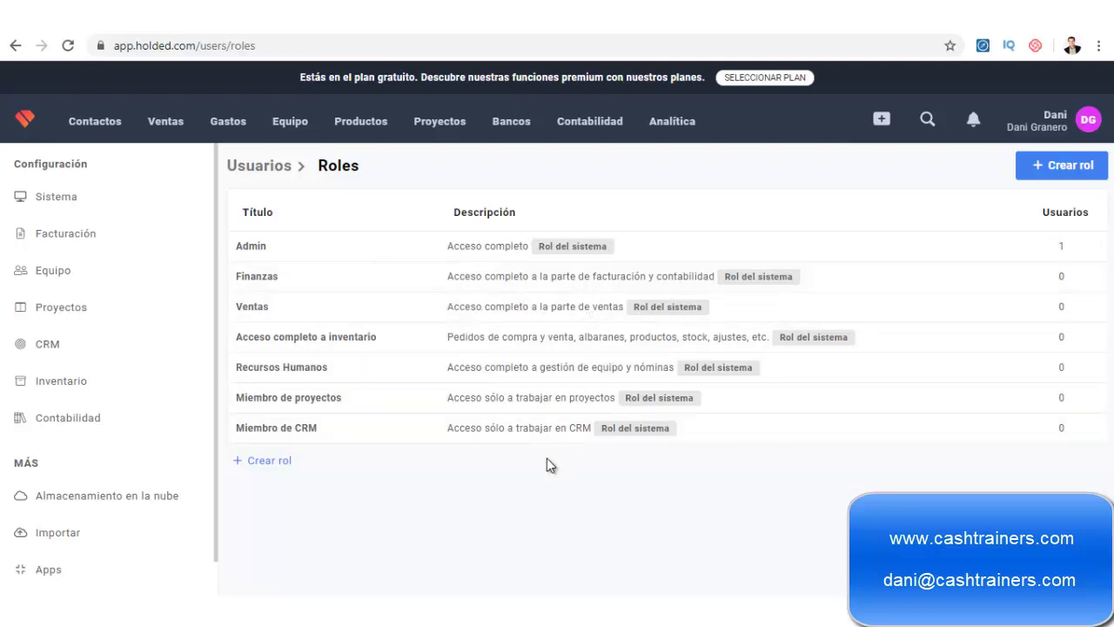
Step: View the account's Suscripción page and the Facturación settings categories, and return to Usuarios
click(1044, 122)
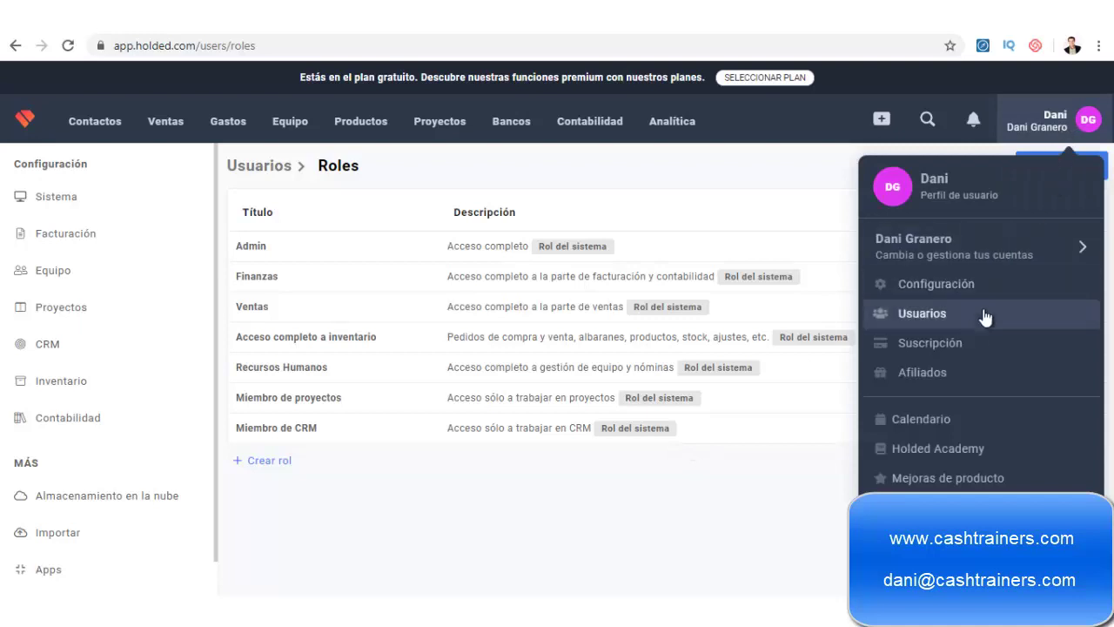
click(968, 344)
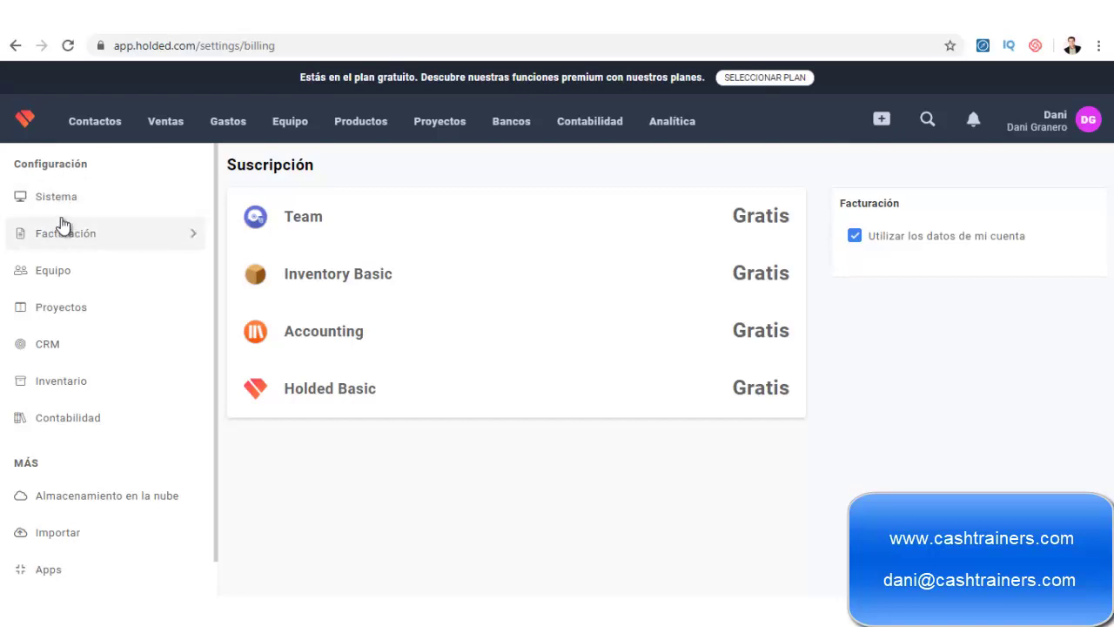
mouse_move(1050, 125)
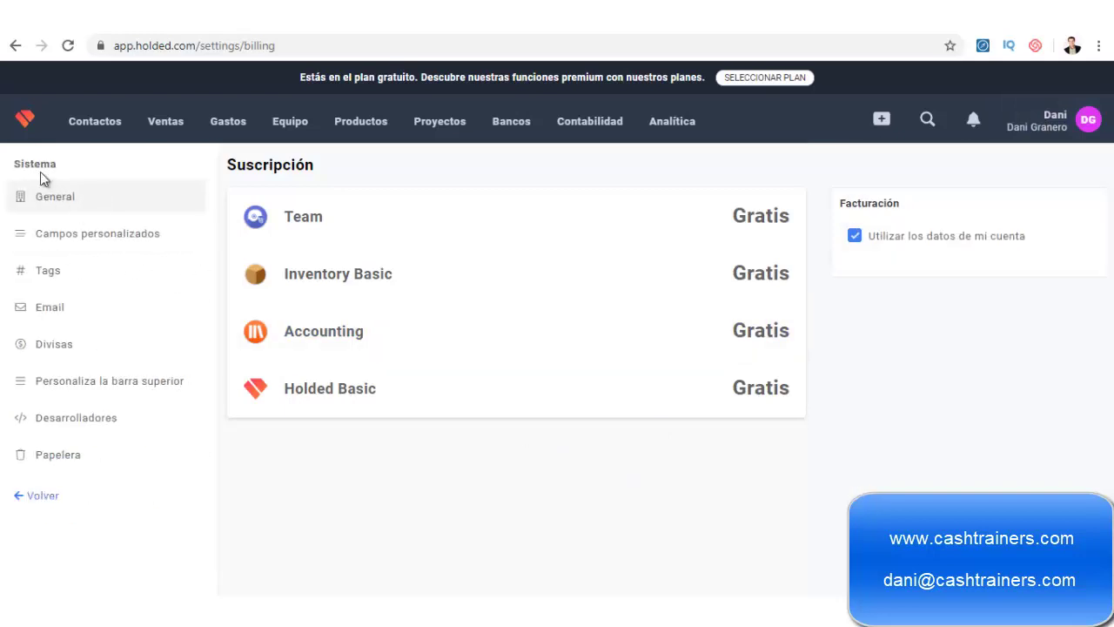
click(17, 51)
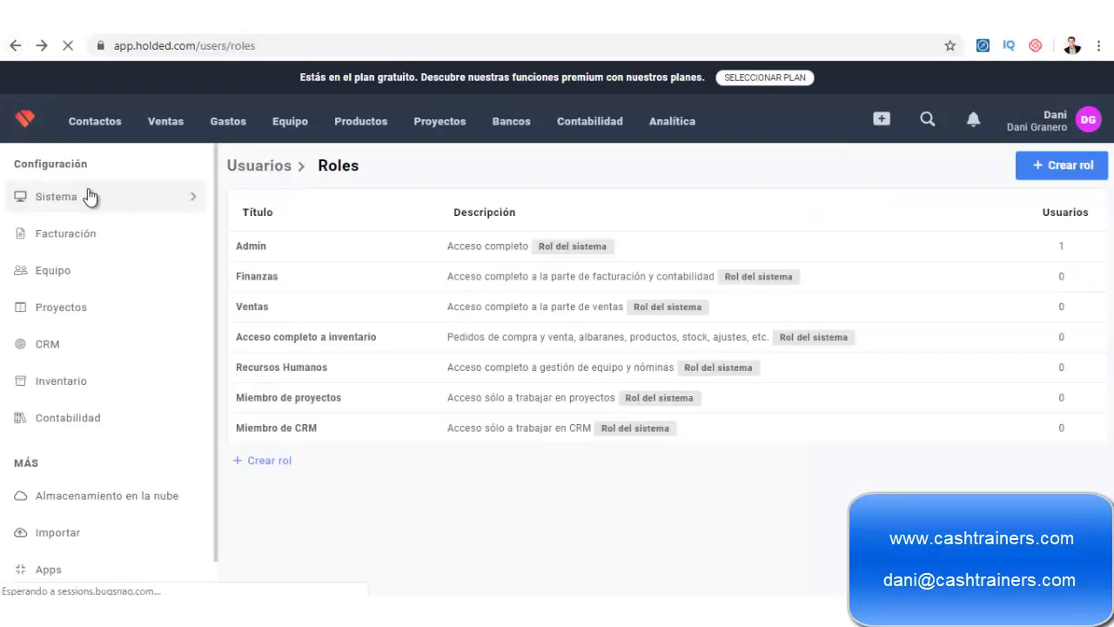
click(88, 238)
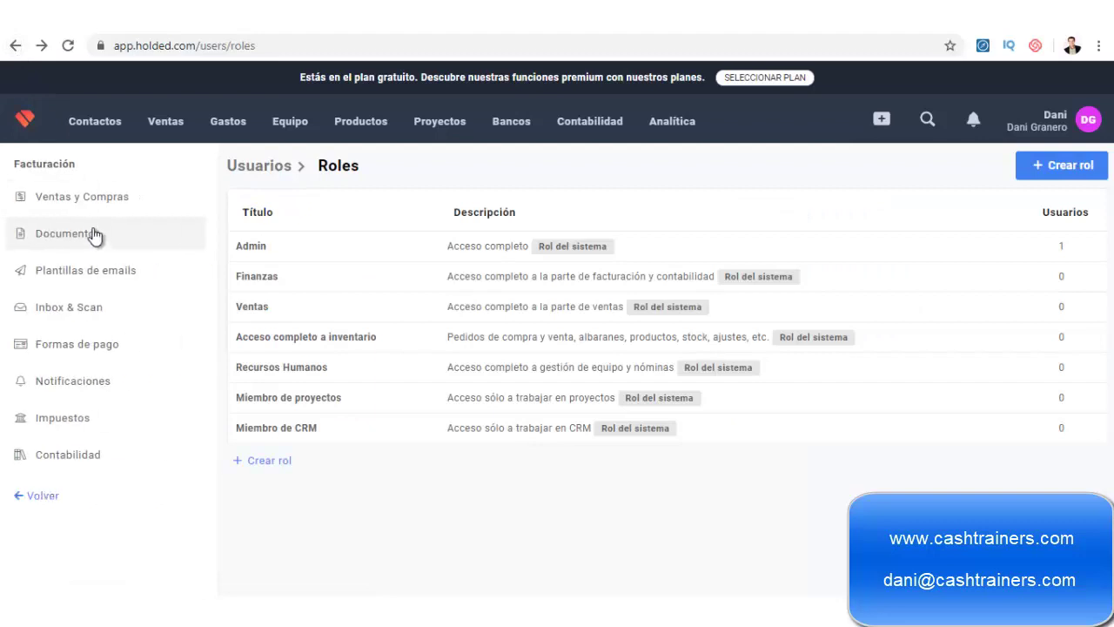
click(16, 46)
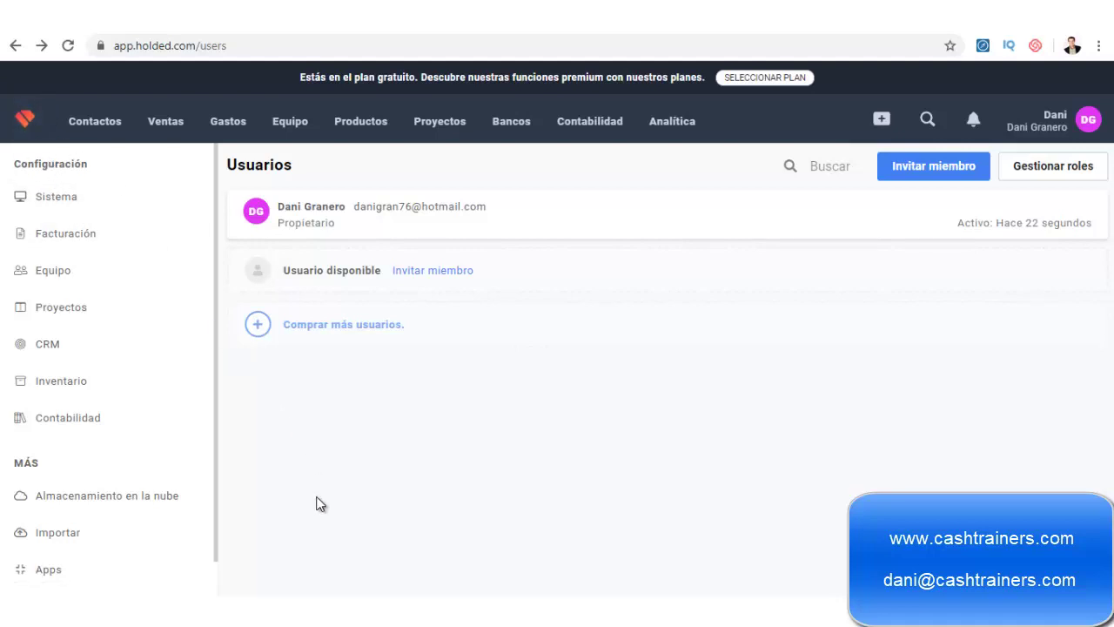
Step: View Almacenamiento en la nube and its file upload option, and return to the Usuarios settings
scroll(139, 461, down, 1)
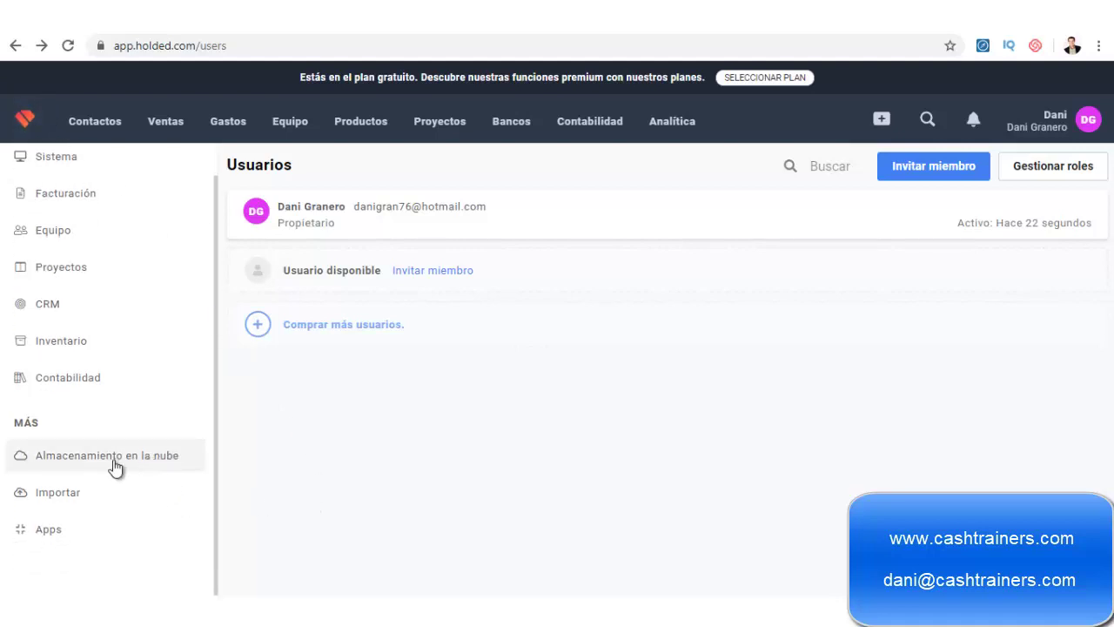
click(115, 467)
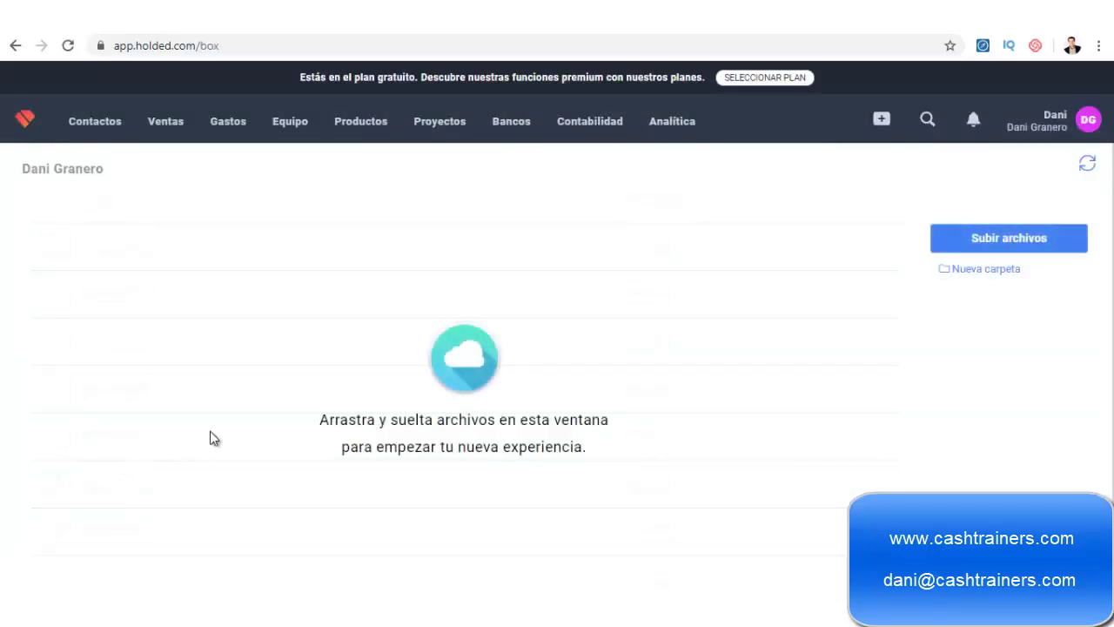
click(979, 237)
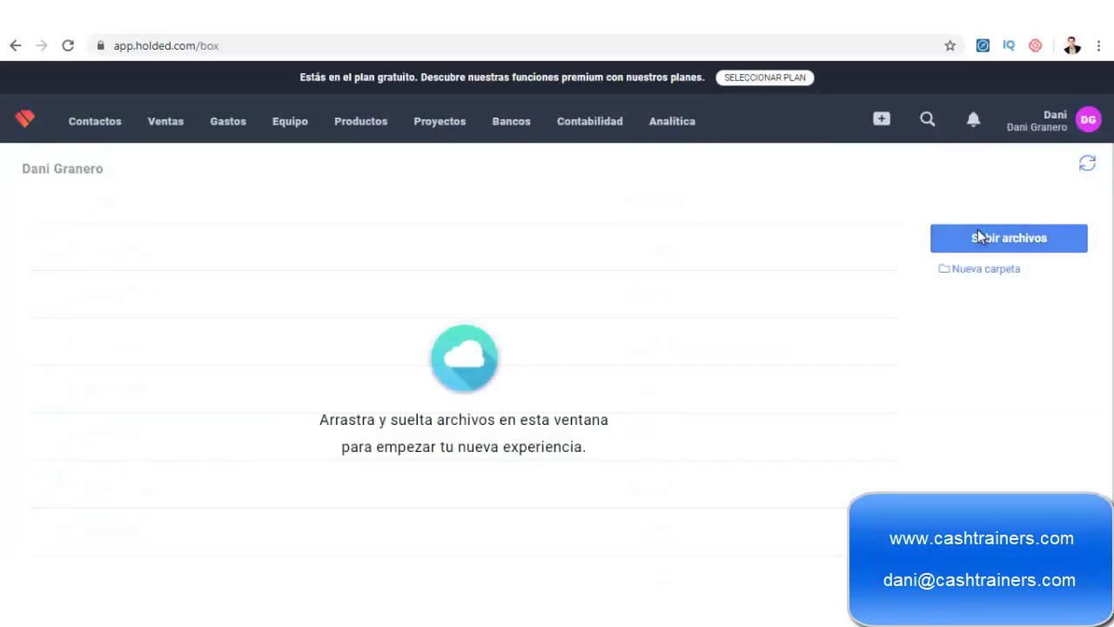
click(592, 470)
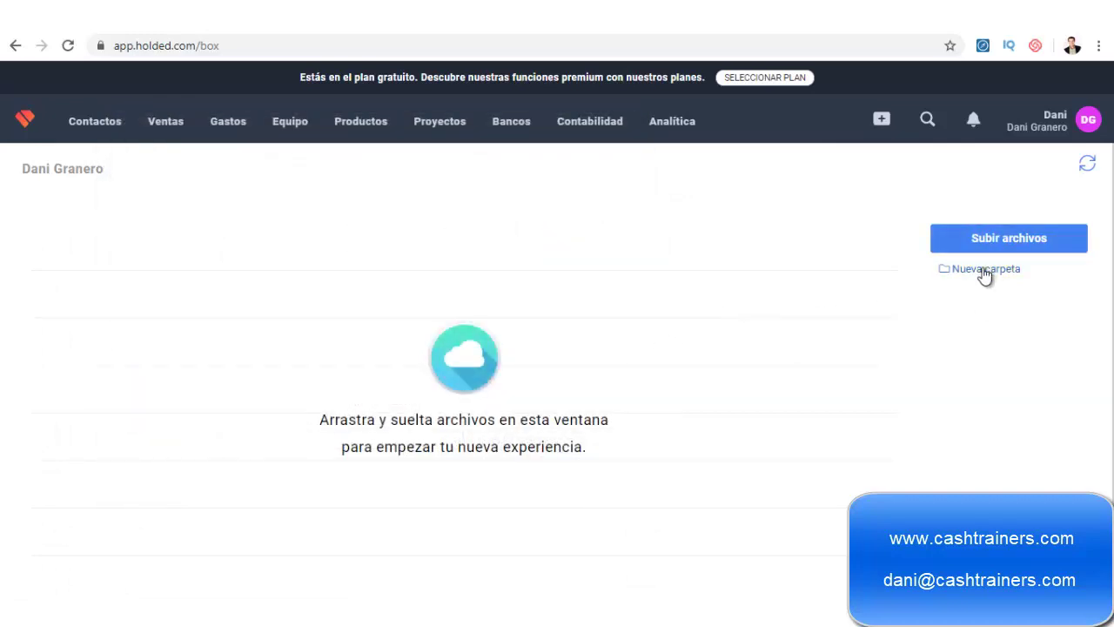
click(15, 45)
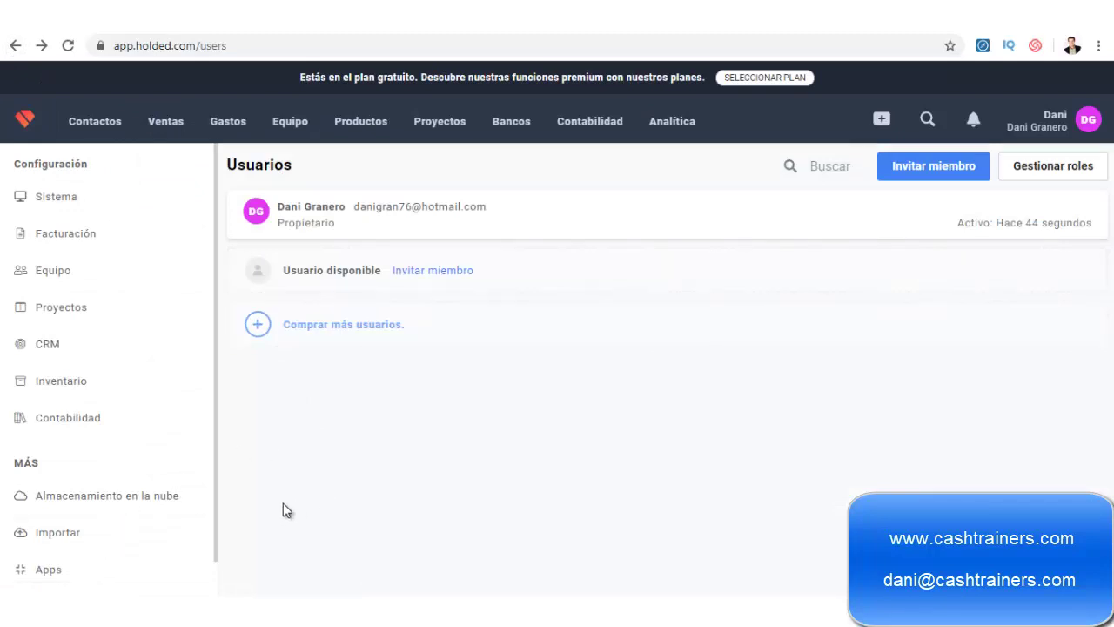
Step: Open the Facturación import options, view the Facturas emitidas import dialog, and close it
click(135, 539)
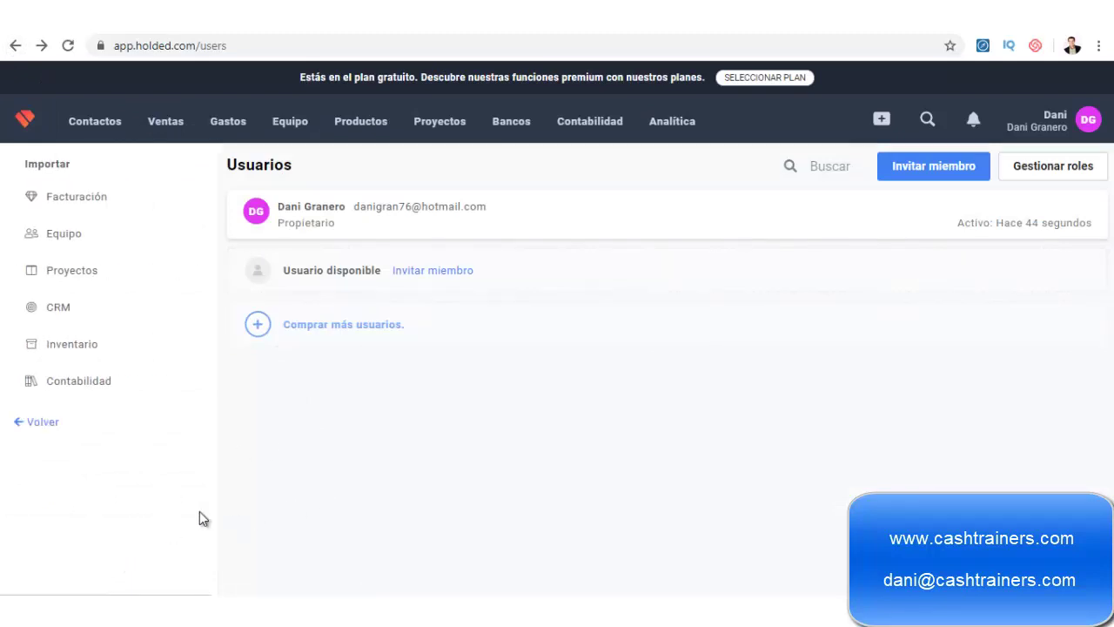
click(83, 200)
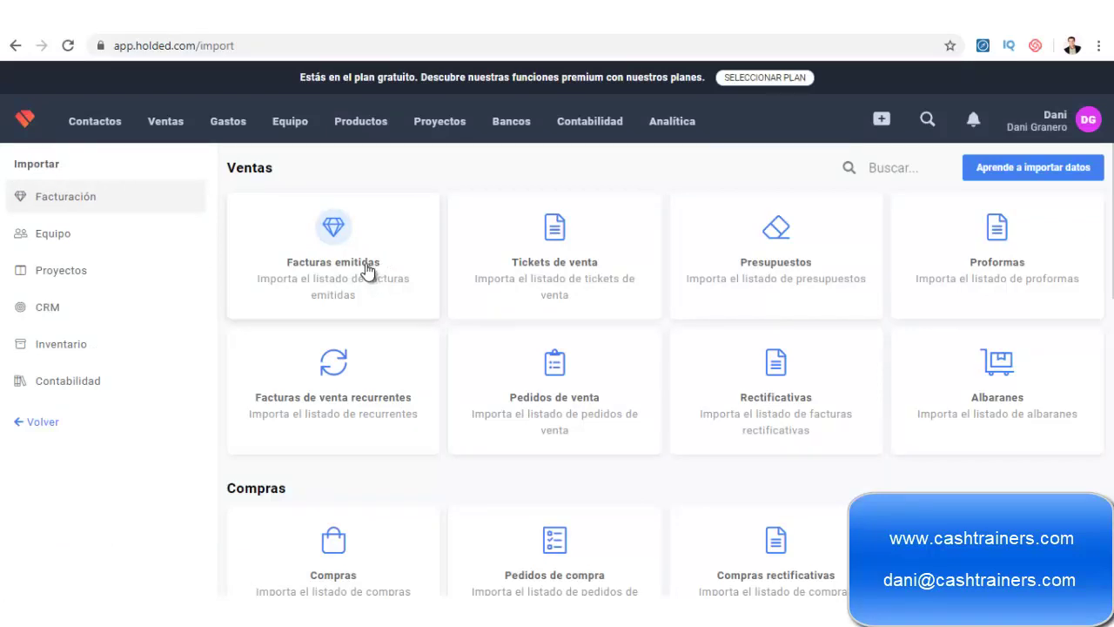
click(367, 271)
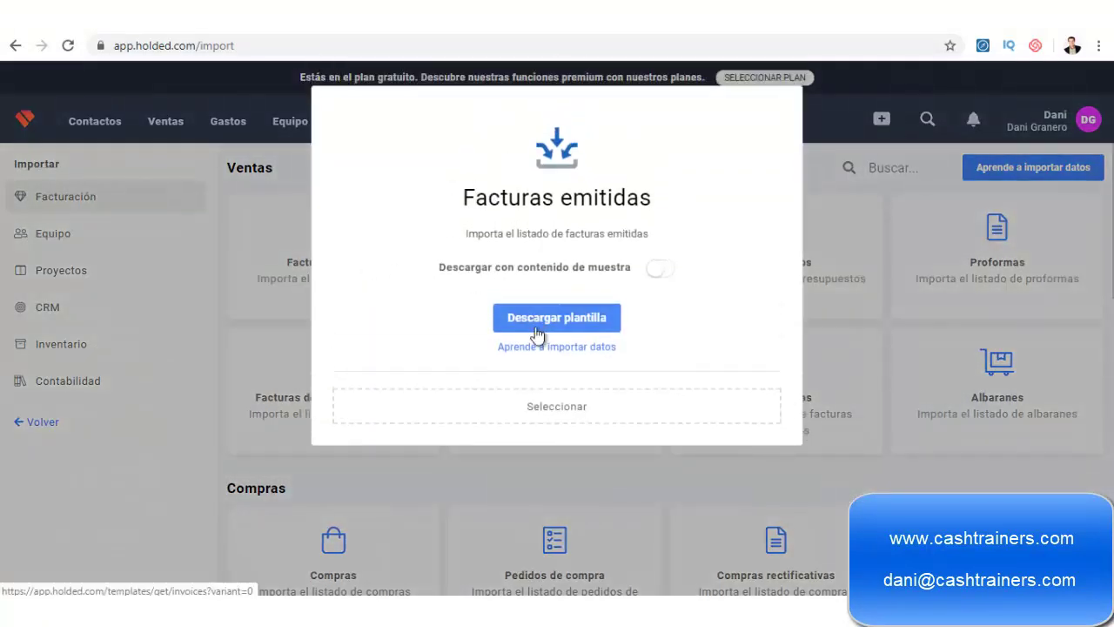
scroll(257, 324, down, 1)
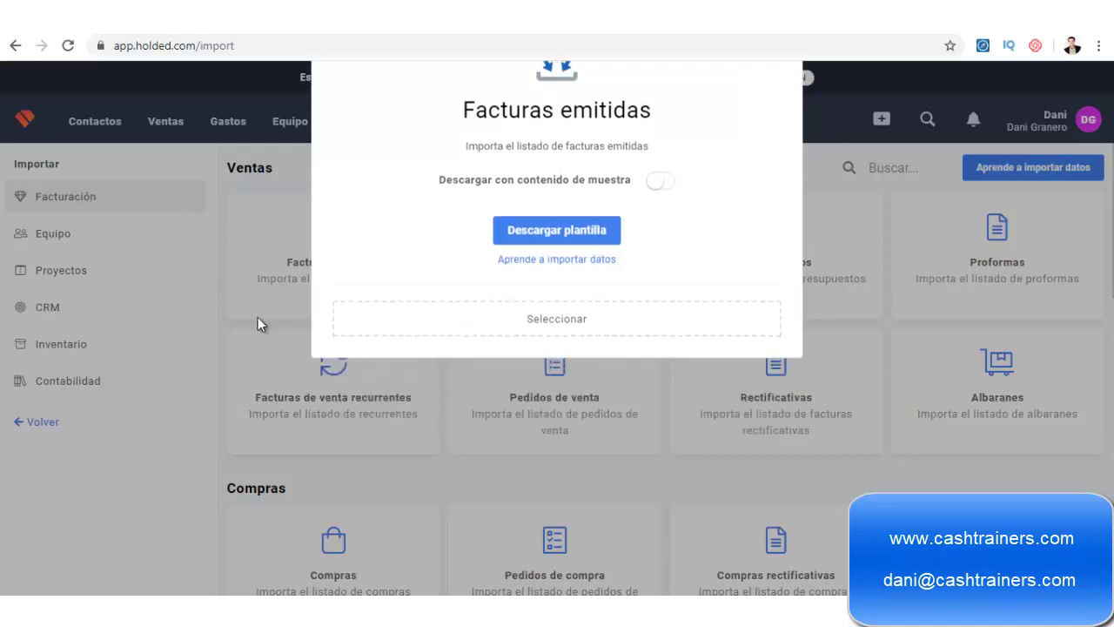
click(258, 320)
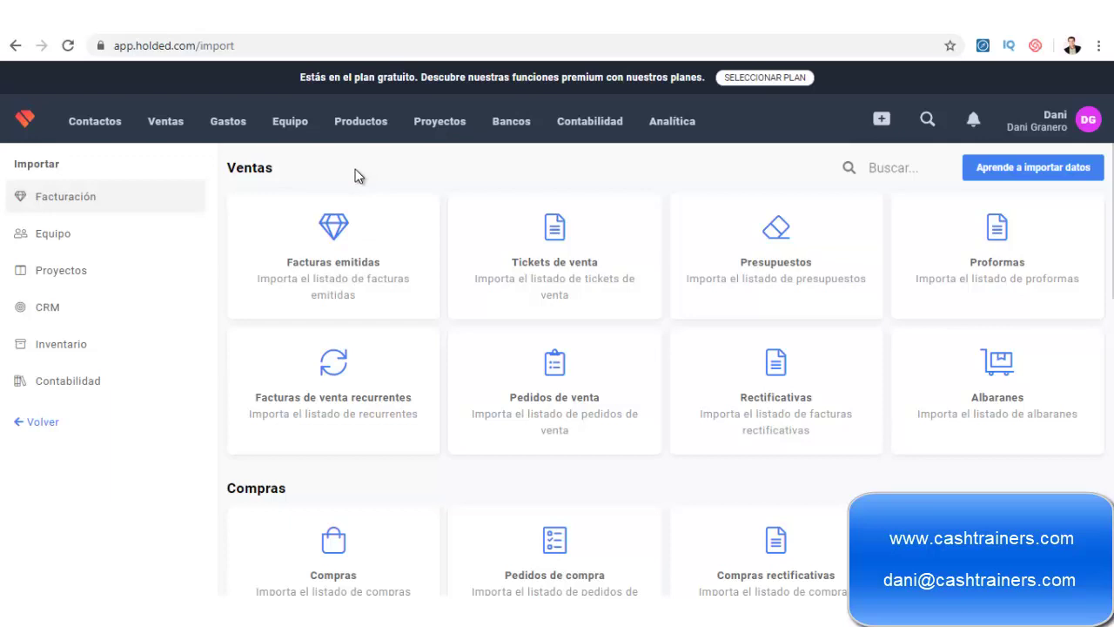
Step: Open the Afiliados page and read the note on how the accumulated balance is used
click(1040, 139)
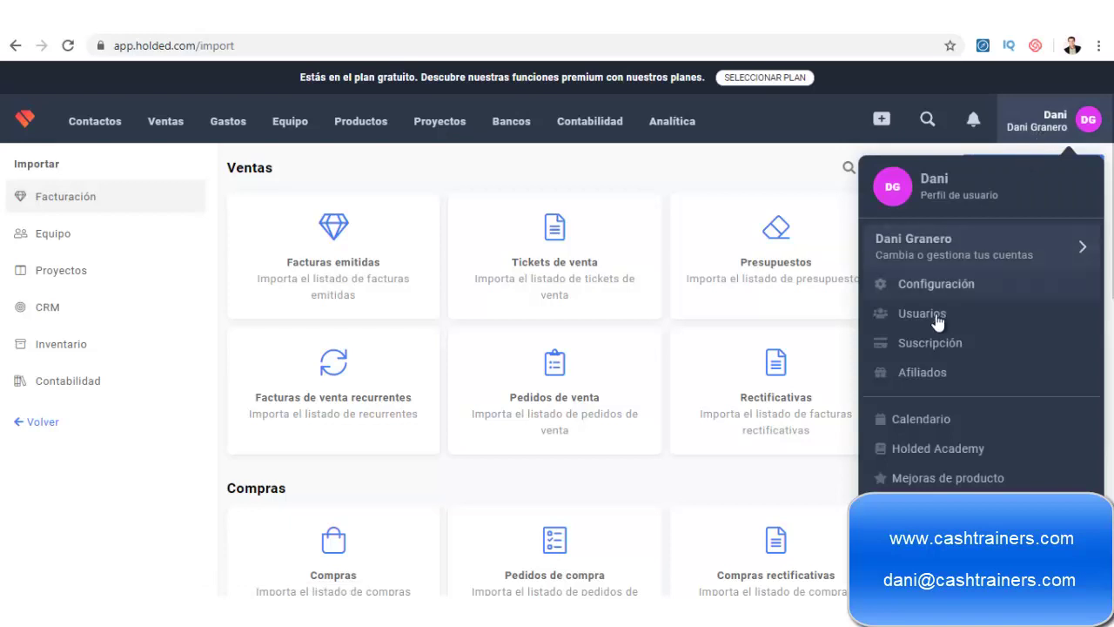
click(928, 371)
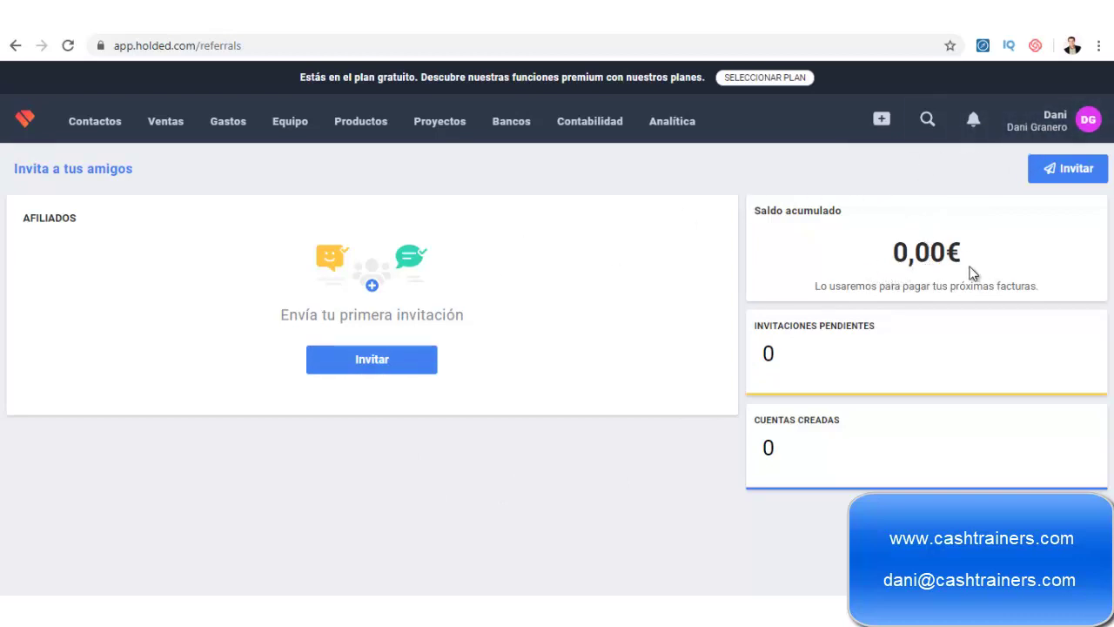
drag(815, 286, 1043, 293)
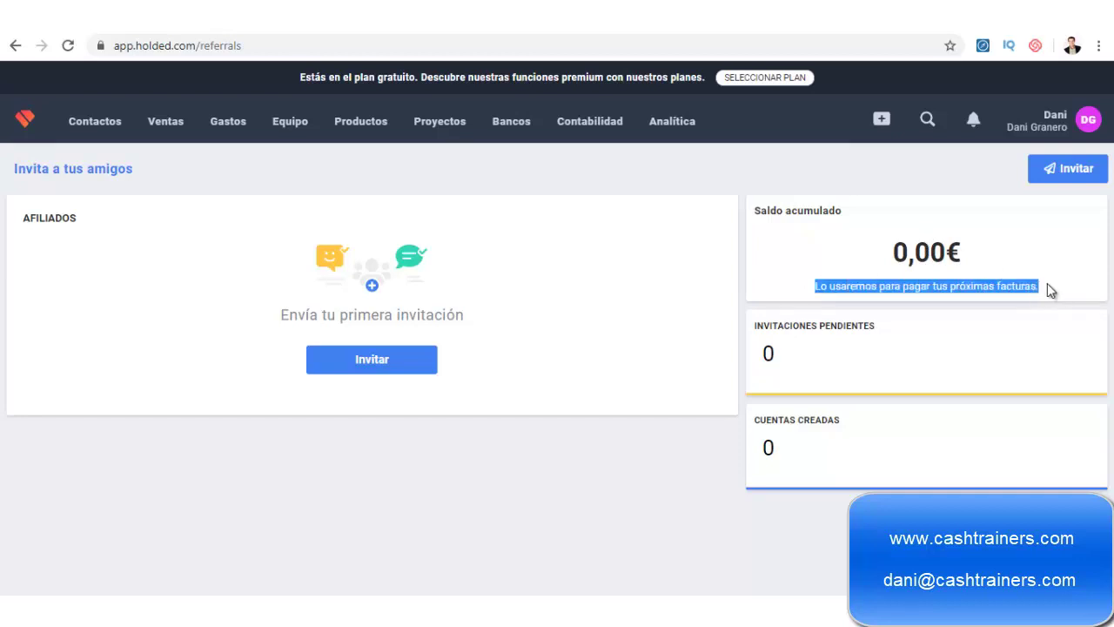
click(996, 260)
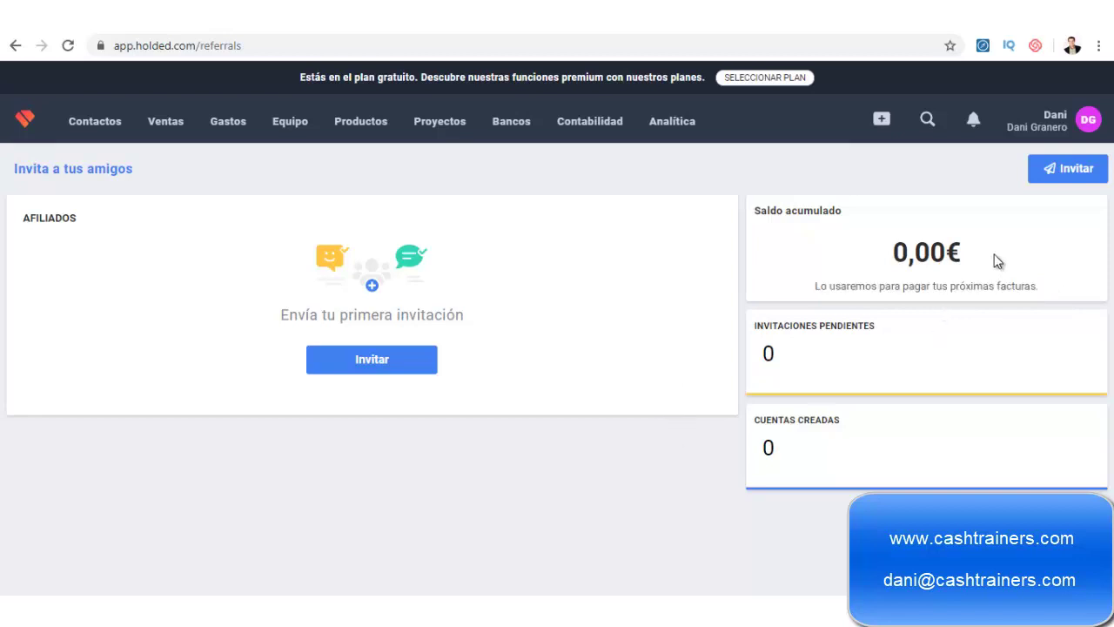
Step: Look over the account options and open the Holded Academy help site
click(1066, 130)
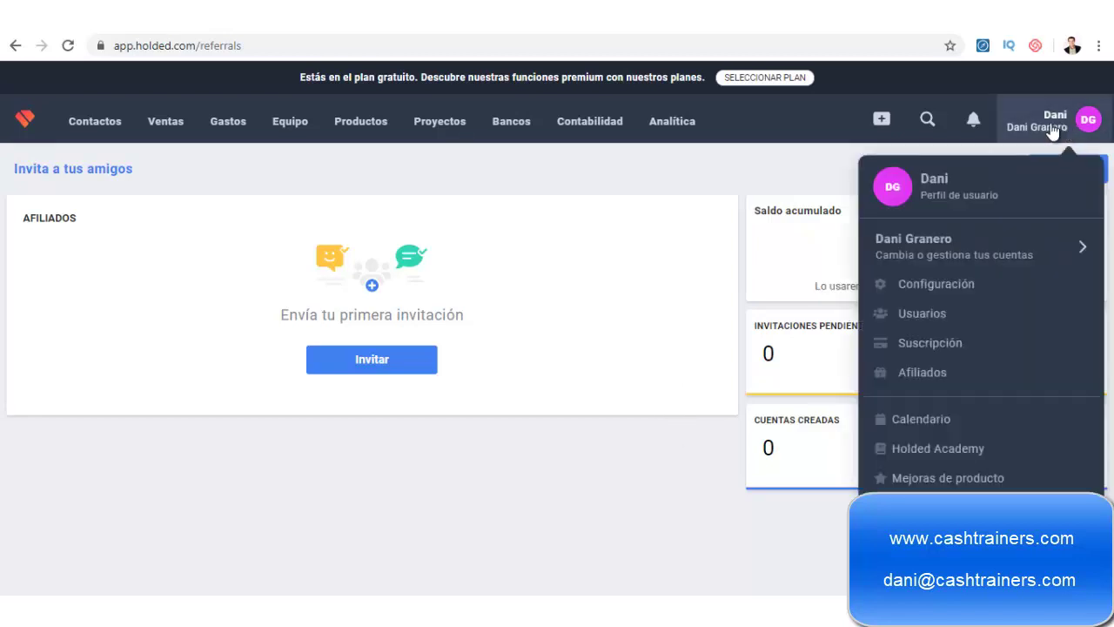
click(837, 152)
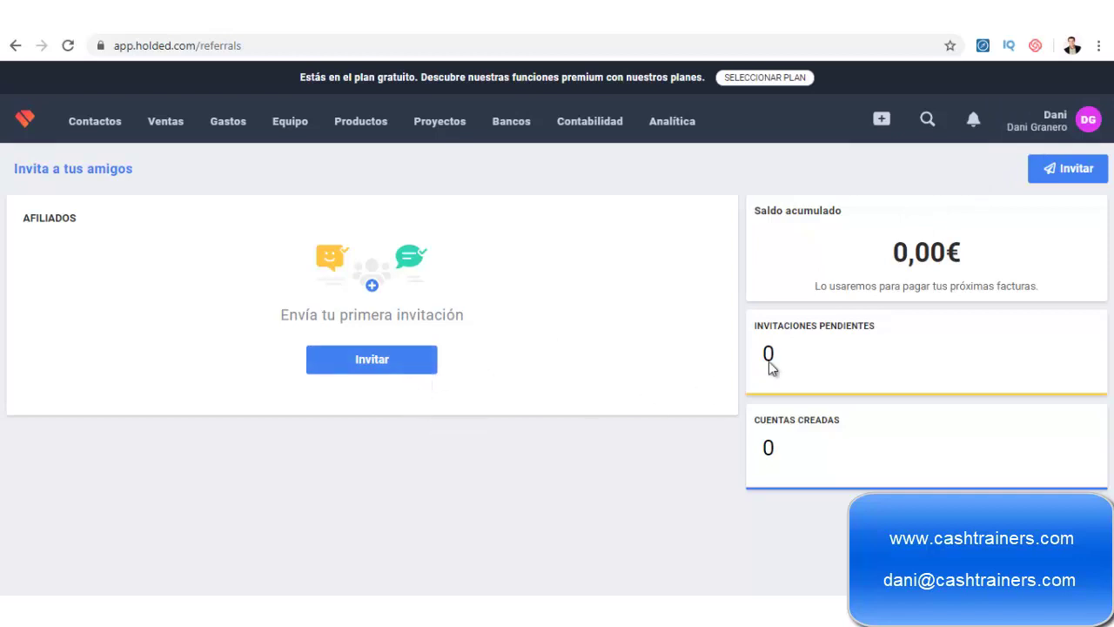
click(1067, 137)
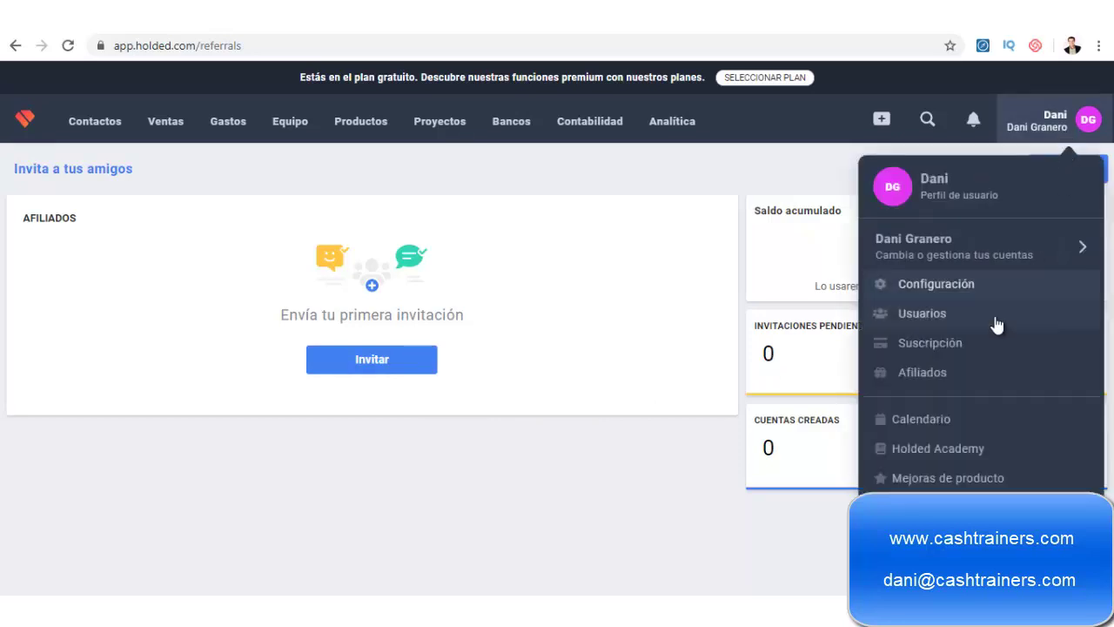
click(945, 449)
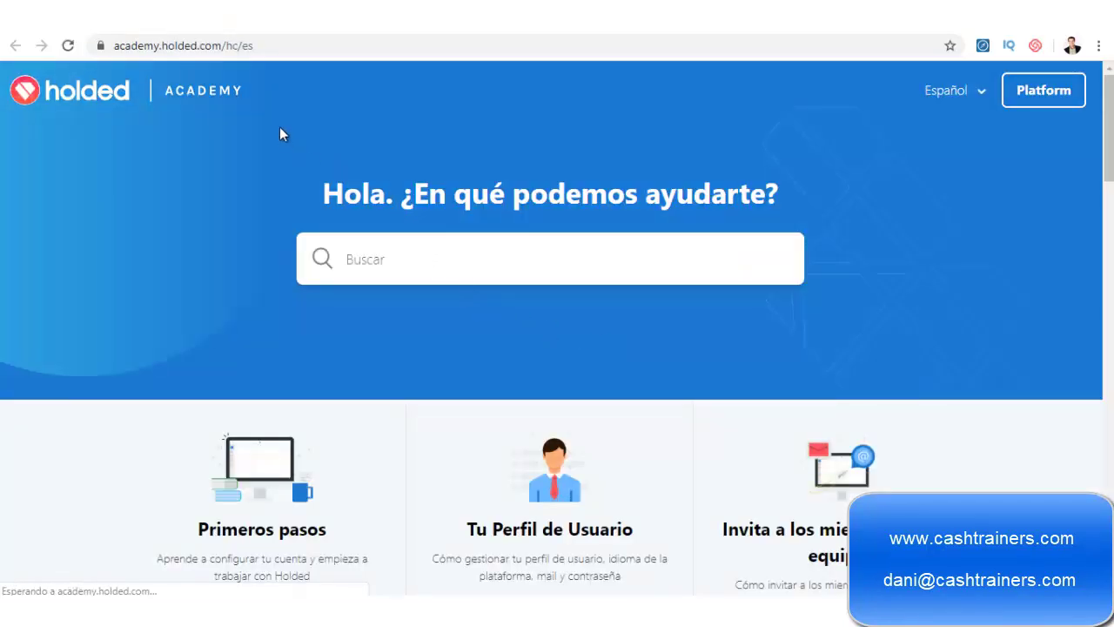
Step: View the Primeros pasos category in Holded Academy, look over its articles, and return to the Academy home page
scroll(361, 261, down, 3)
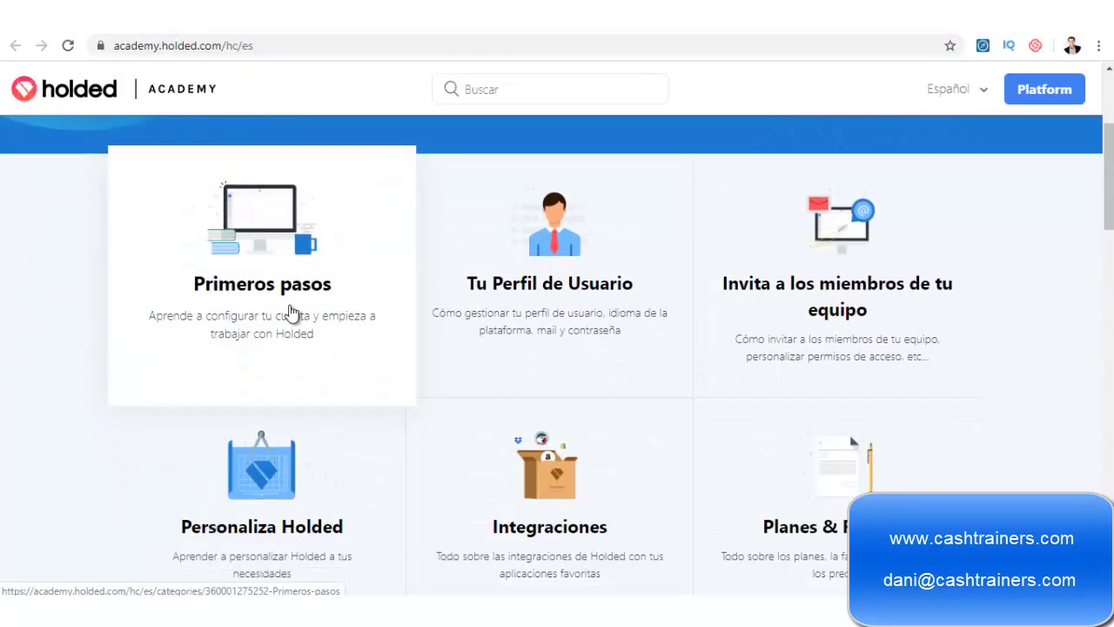
click(291, 311)
scroll(309, 357, down, 5)
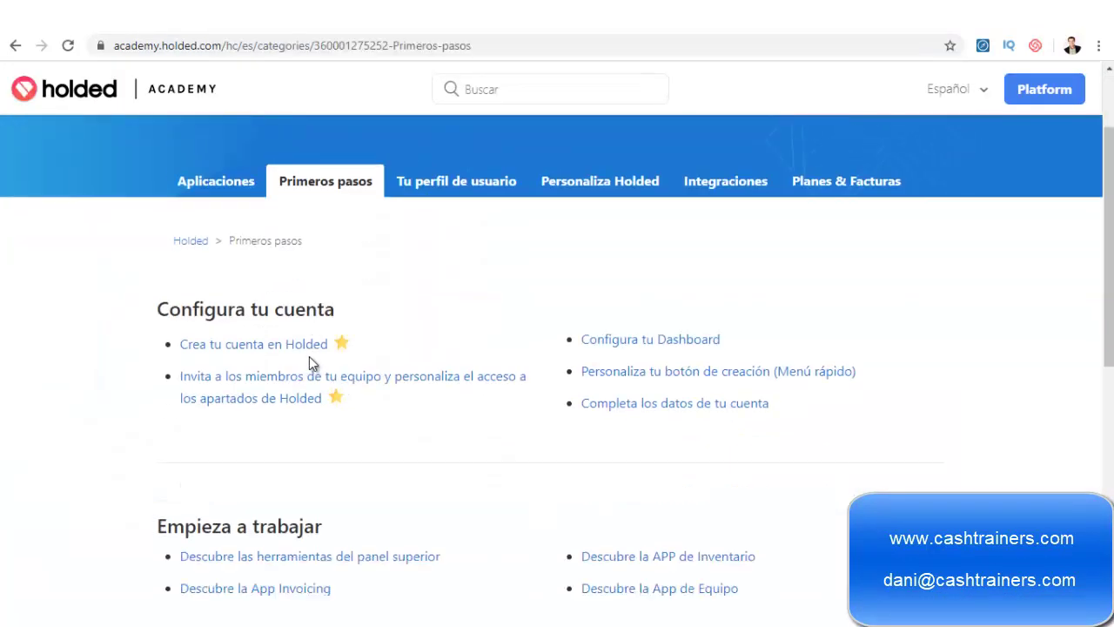
scroll(310, 356, up, 2)
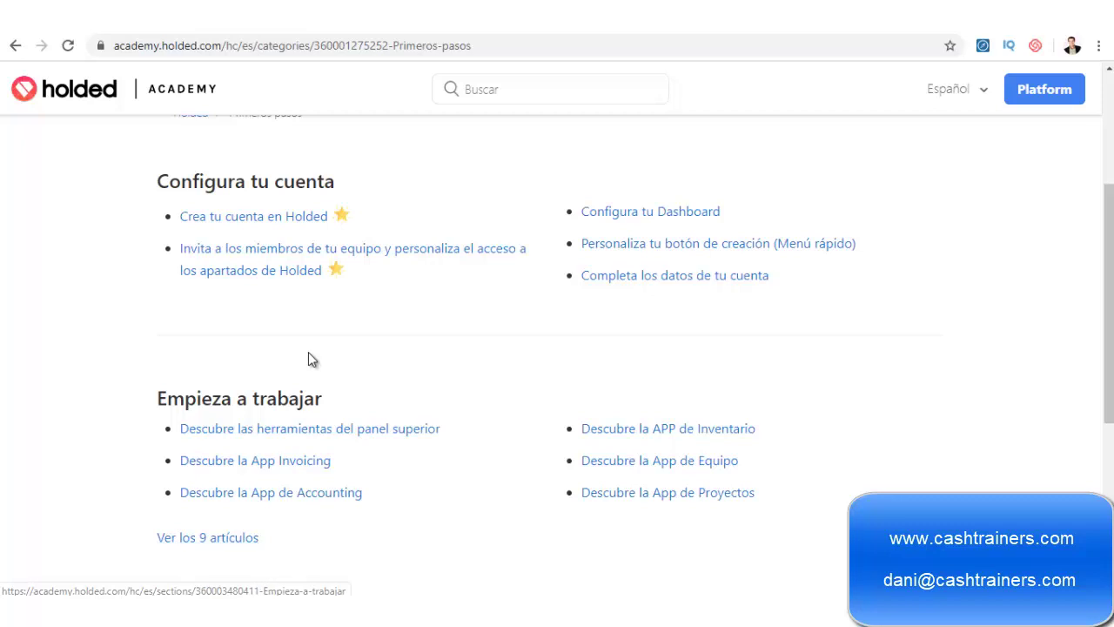
click(16, 45)
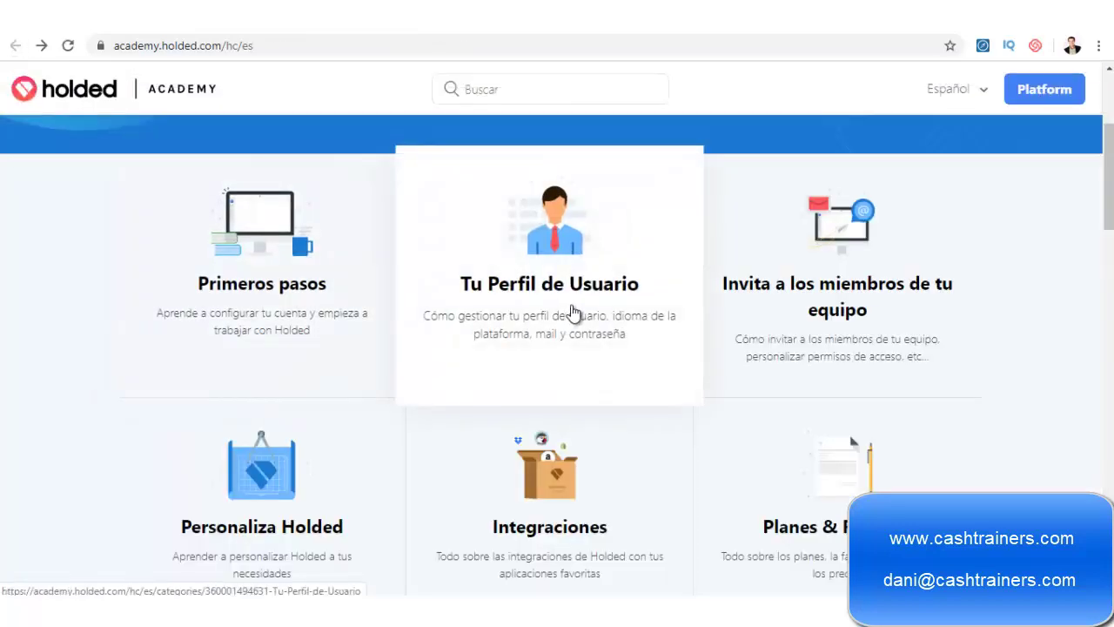
Step: View the Tu Perfil de Usuario and Invita a los miembros de tu equipo categories, returning to the Academy home page
click(588, 306)
scroll(340, 348, down, 2)
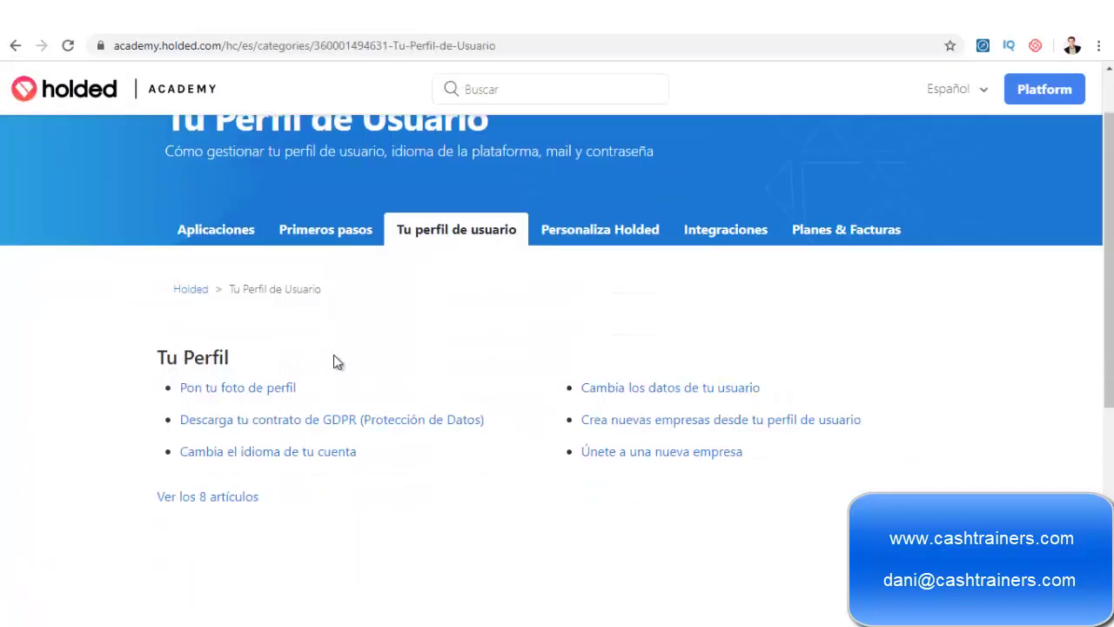
click(15, 46)
click(864, 289)
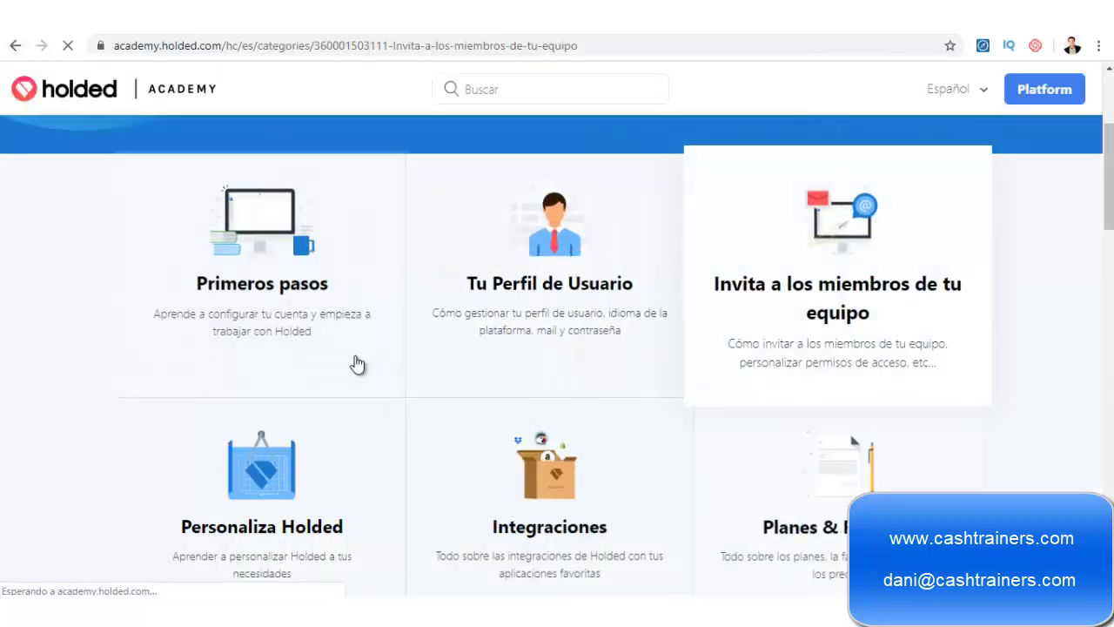
scroll(391, 348, down, 2)
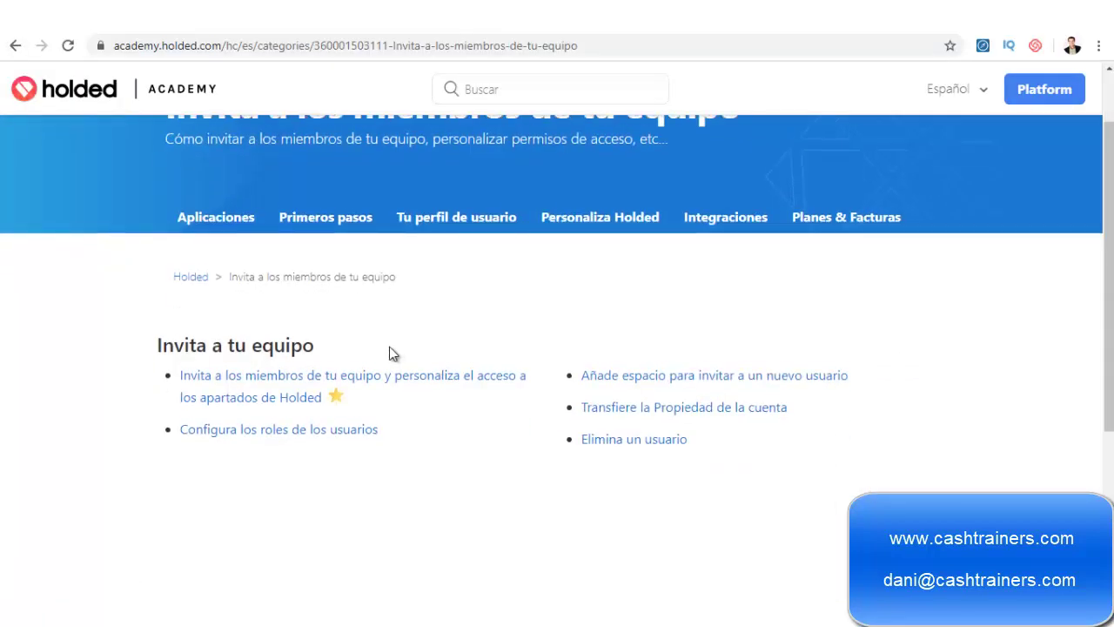
click(16, 45)
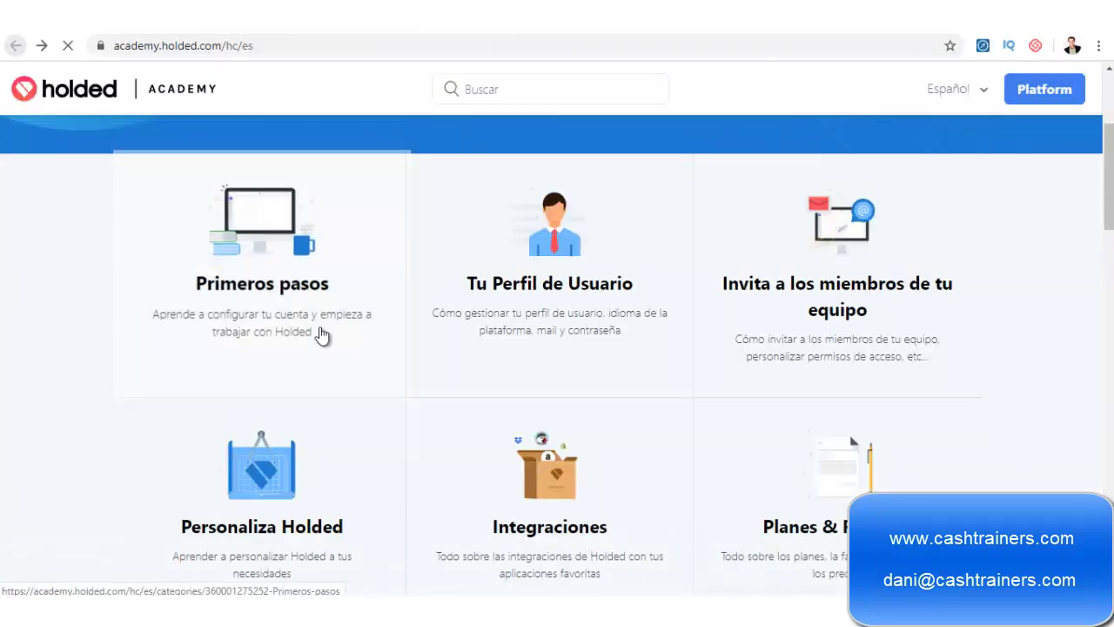
Step: Open the Personaliza Holded category, read the Activa la APP de Invoicing article, and return to the category
scroll(300, 433, down, 2)
click(323, 413)
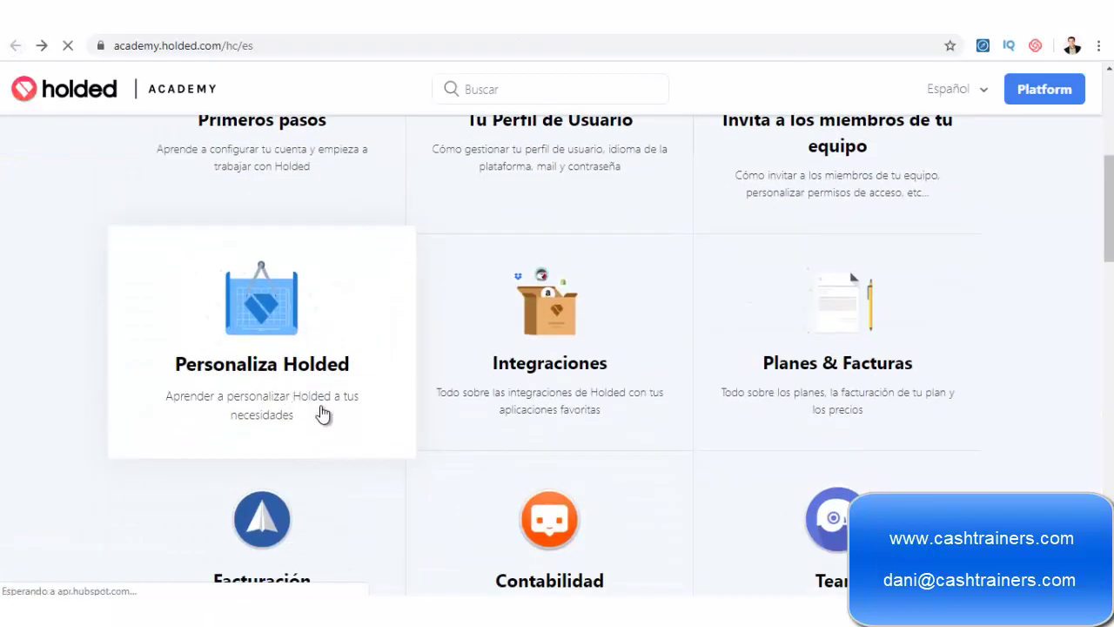
scroll(323, 376, down, 1)
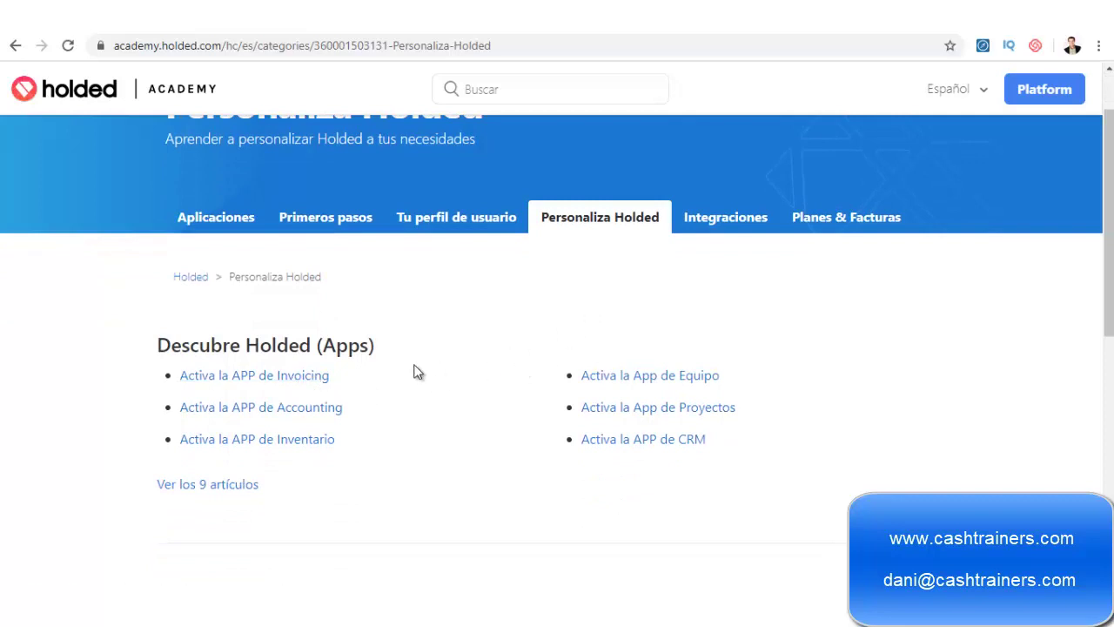
click(303, 379)
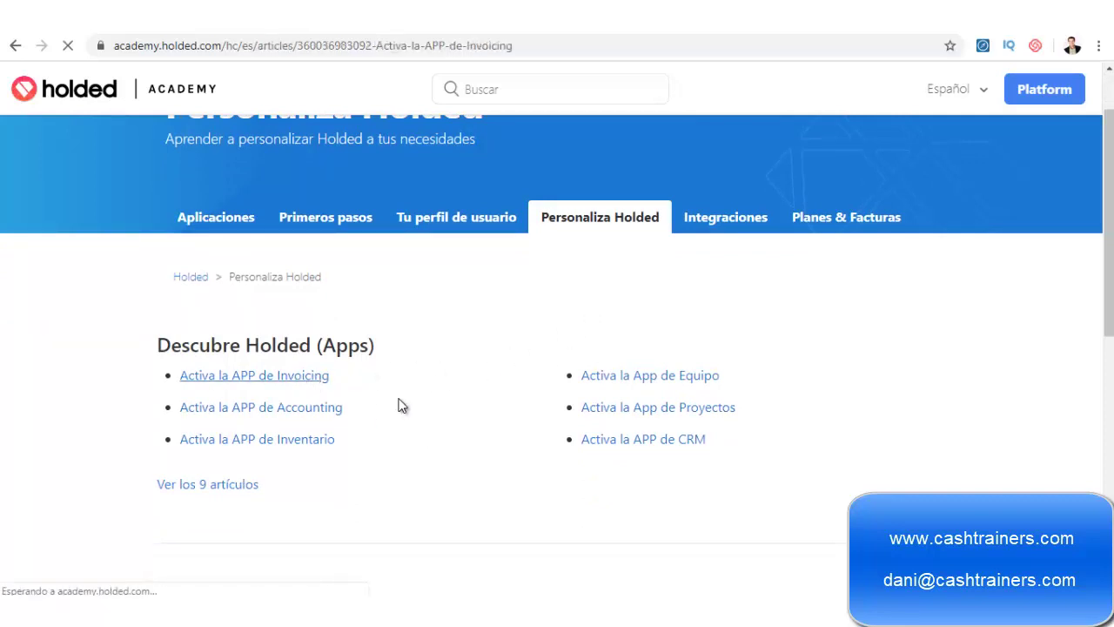
scroll(386, 415, down, 4)
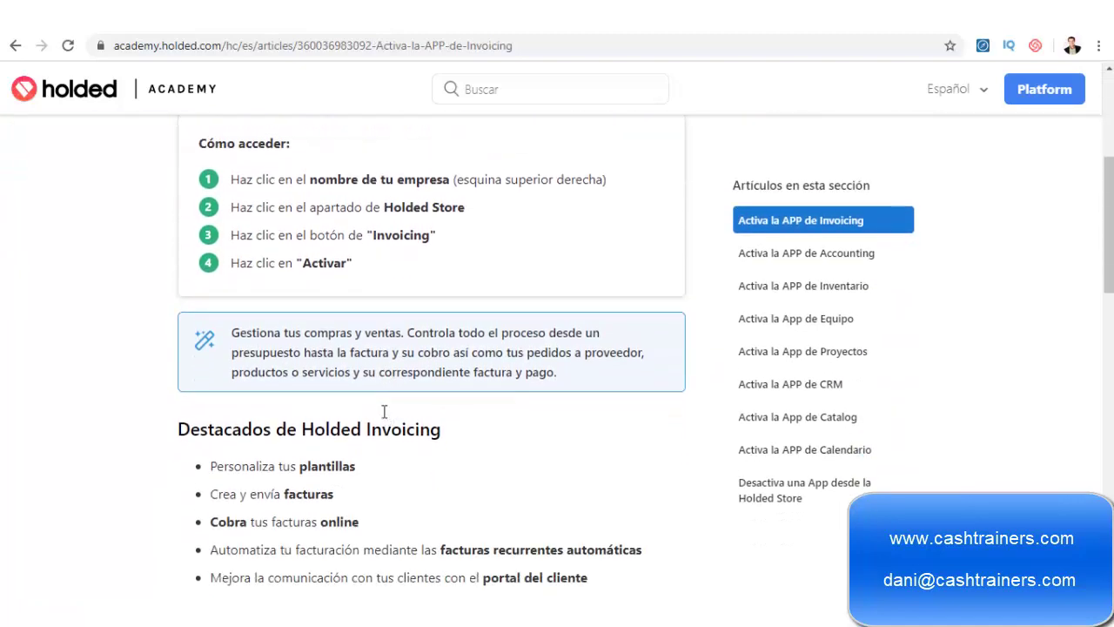
scroll(384, 412, down, 5)
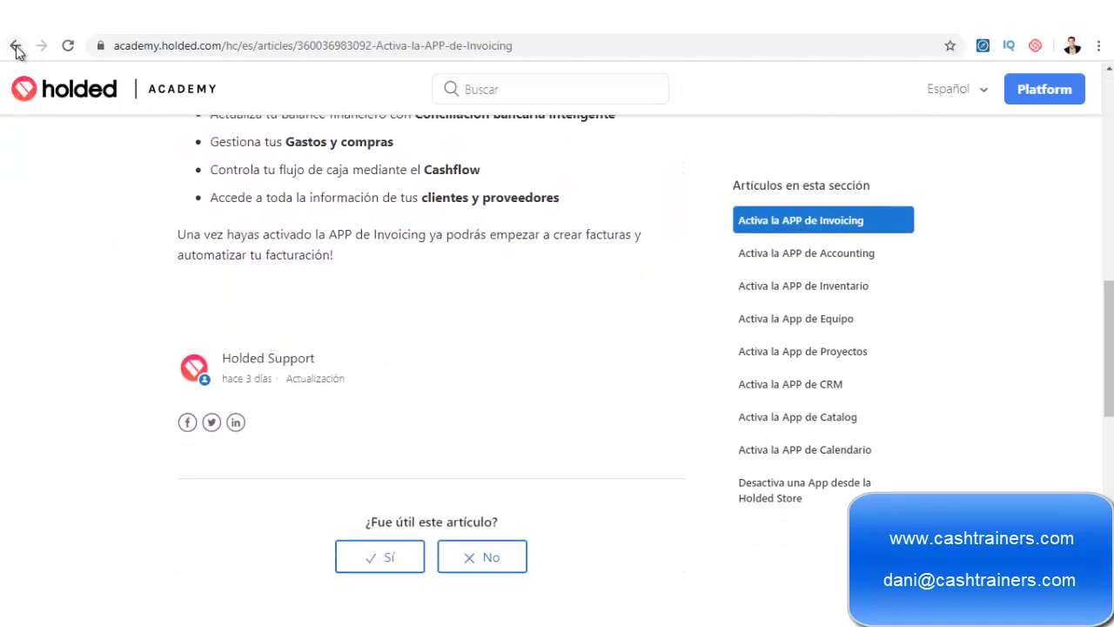
click(15, 46)
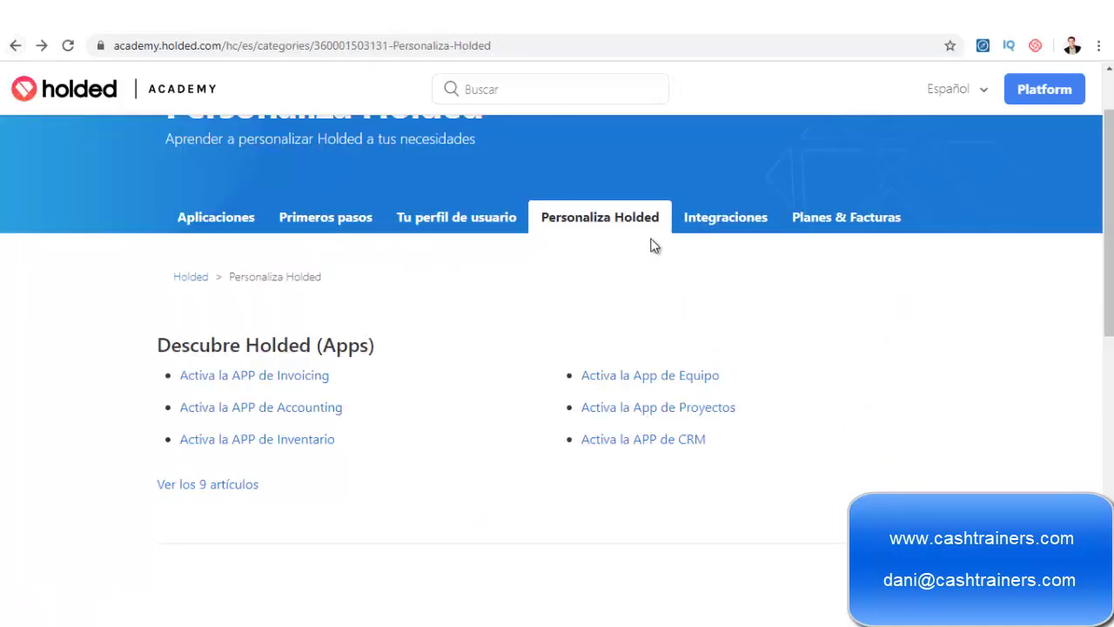
Step: View the Integraciones and Planes & Facturas categories, and return to the Academy home page
click(709, 228)
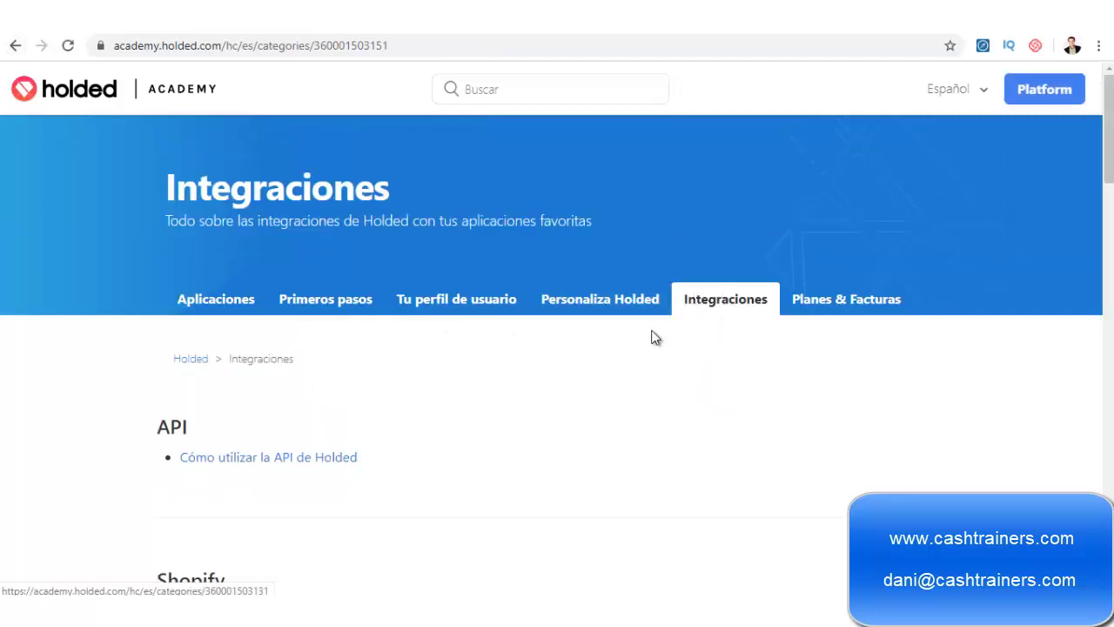
scroll(281, 427, down, 2)
click(883, 138)
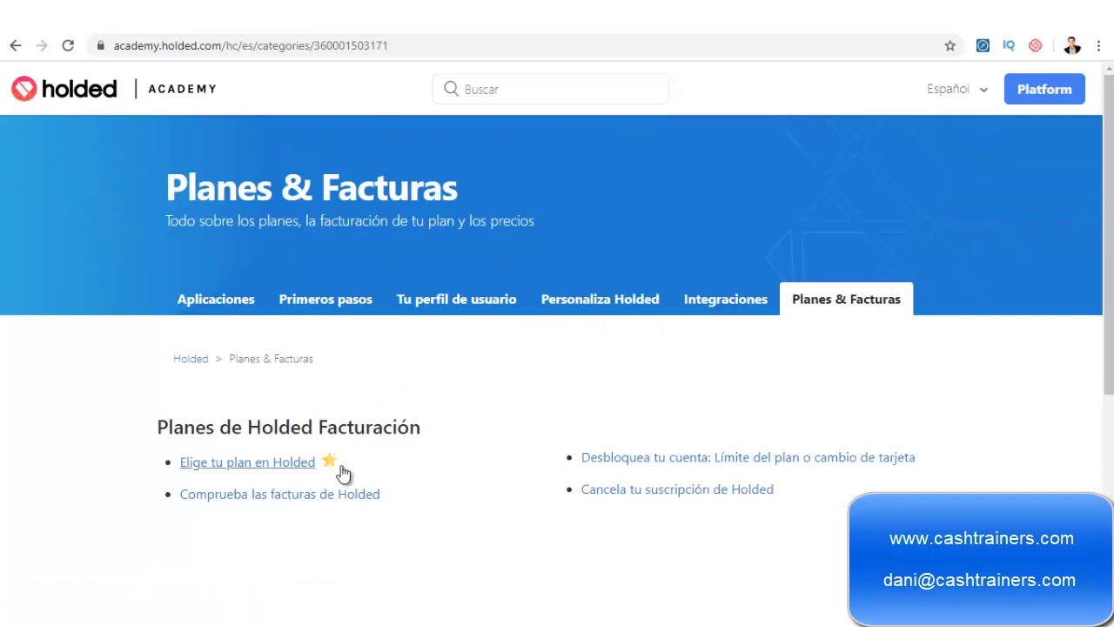
click(18, 46)
click(17, 46)
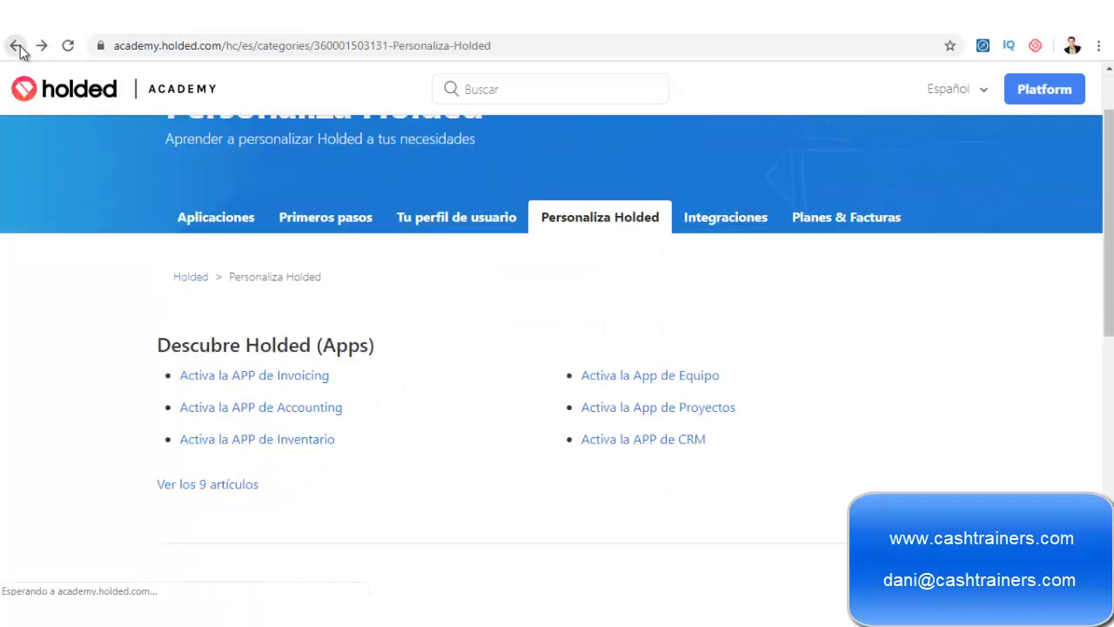
click(17, 46)
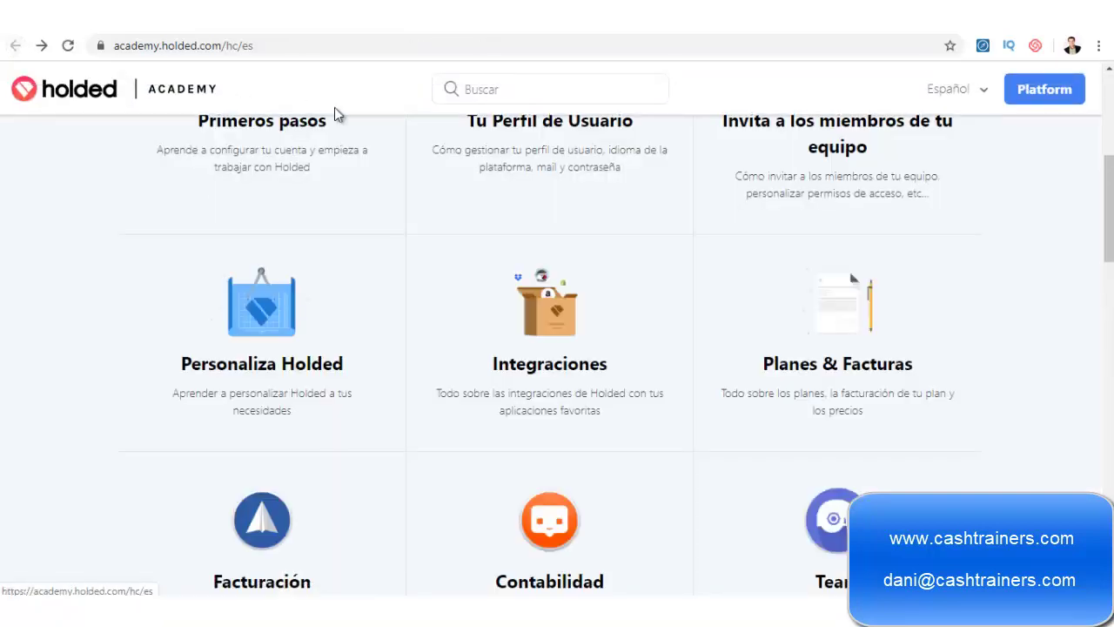
Step: Return to the Holded platform and look through the updates on the Mejoras de producto page
click(41, 46)
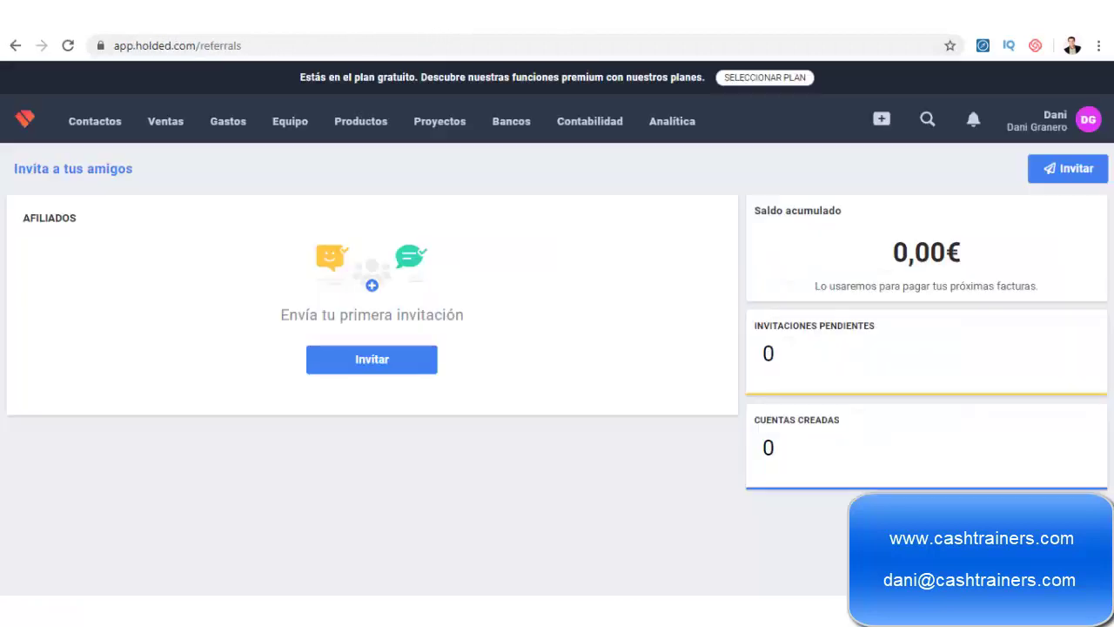
click(1068, 130)
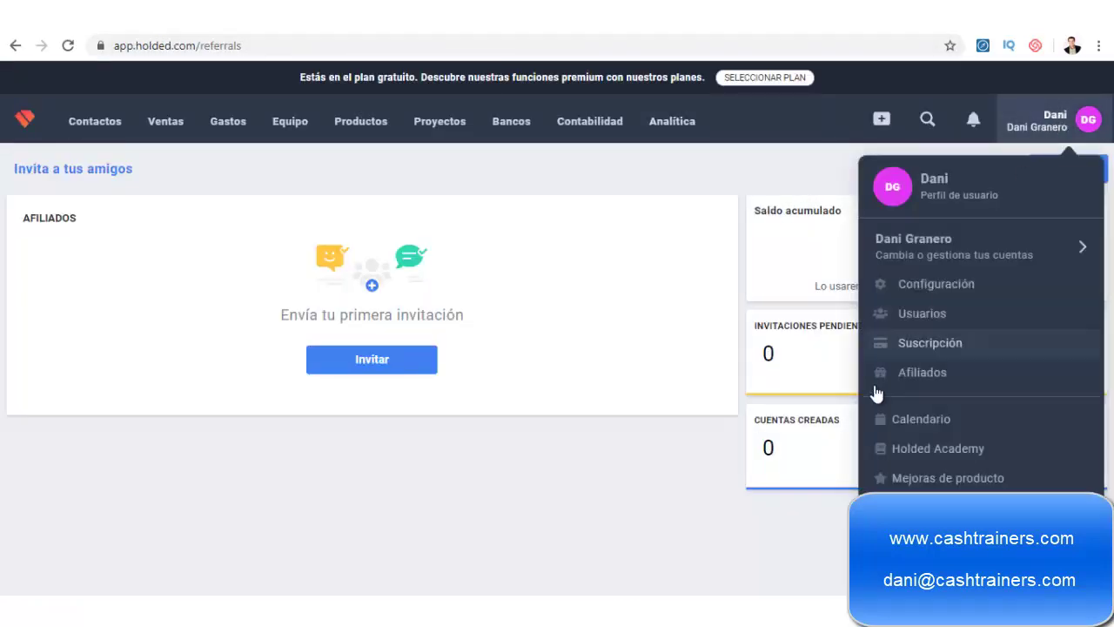
click(981, 482)
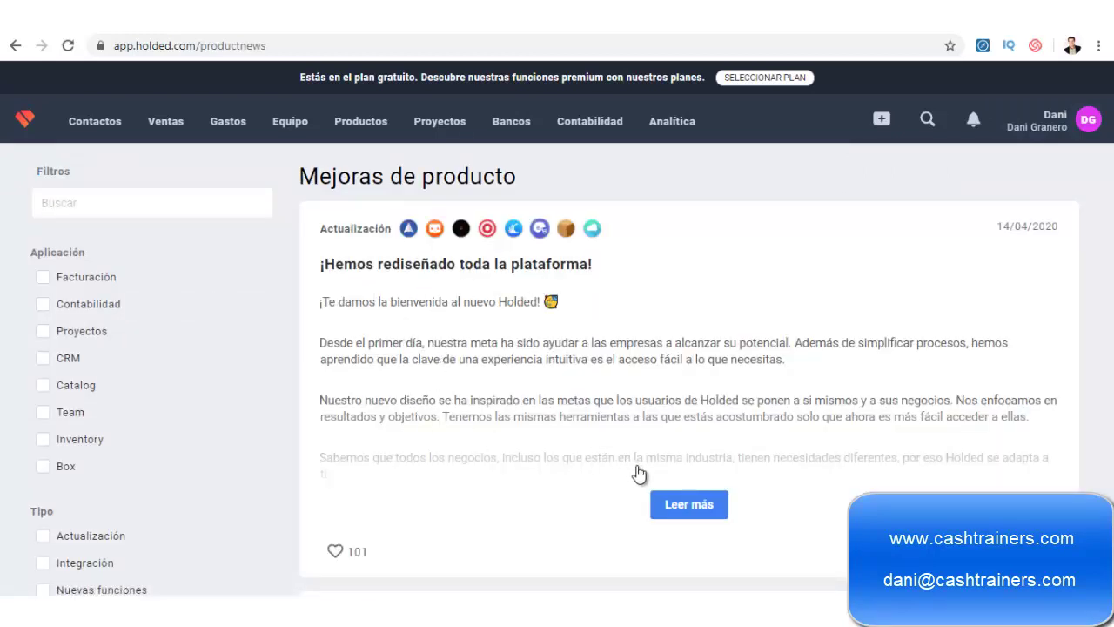
scroll(475, 335, down, 3)
scroll(468, 335, down, 7)
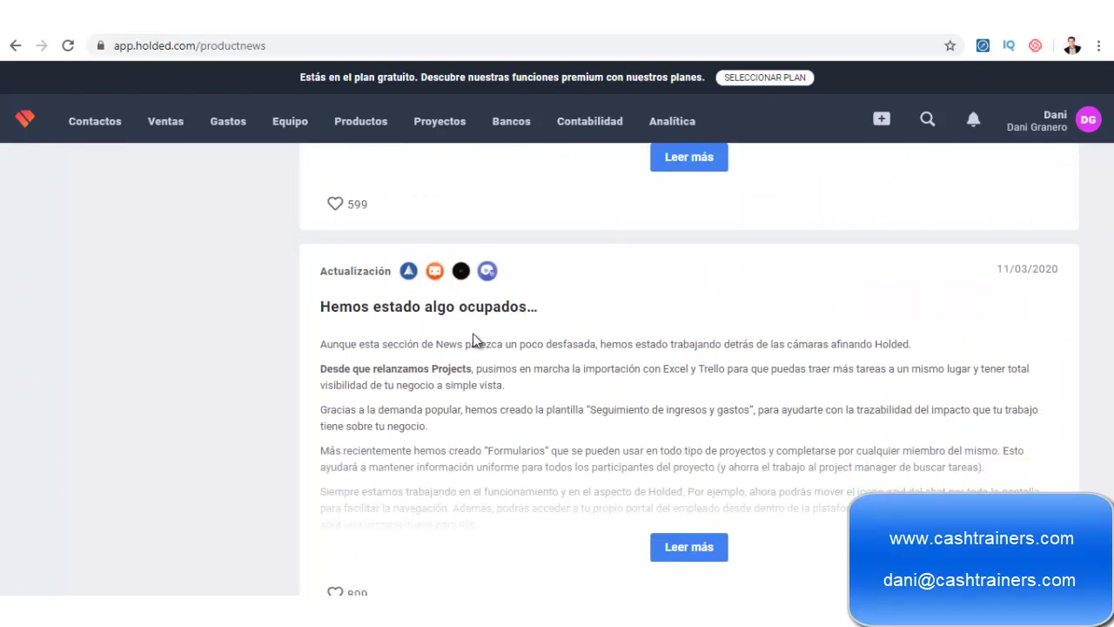
scroll(468, 331, up, 10)
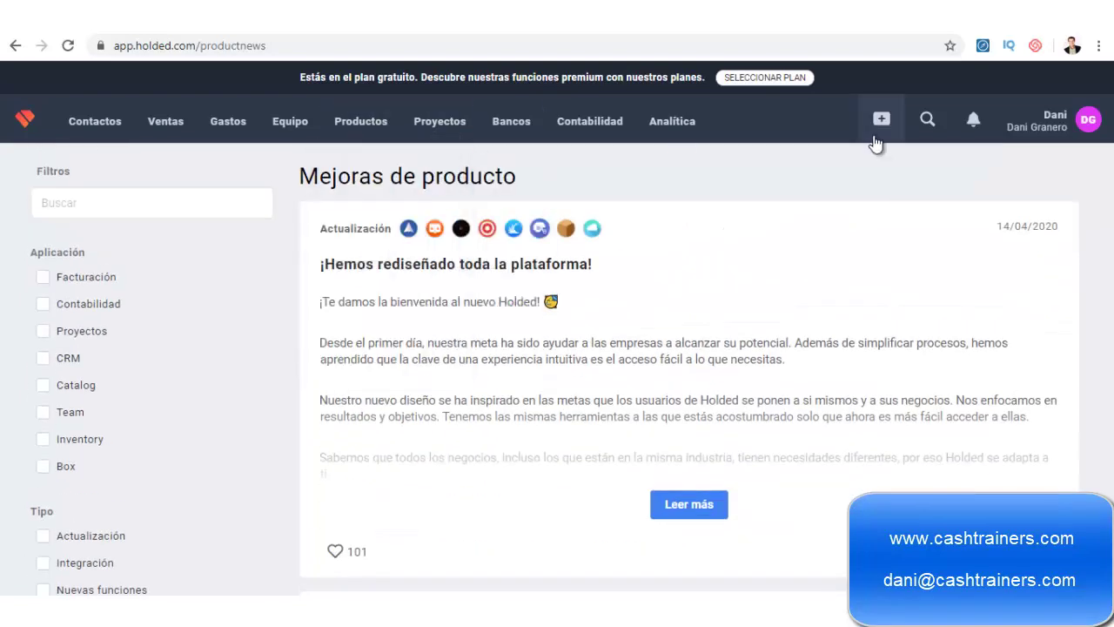
Step: Look over the account options and the Contactos and Gastos module options, and return to the main dashboard
click(974, 122)
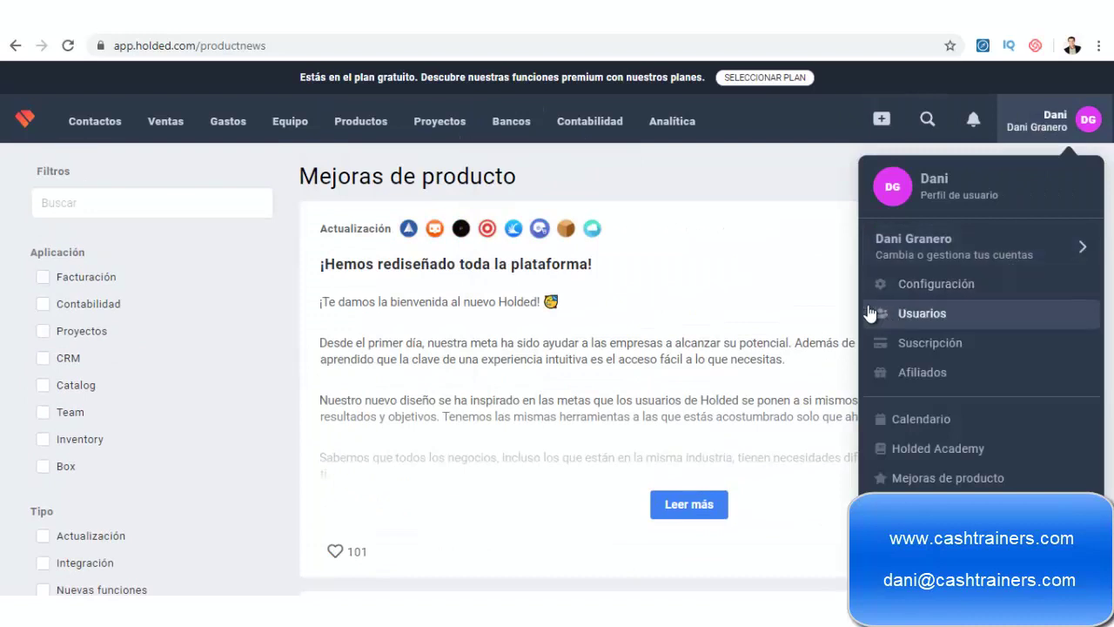
mouse_move(106, 123)
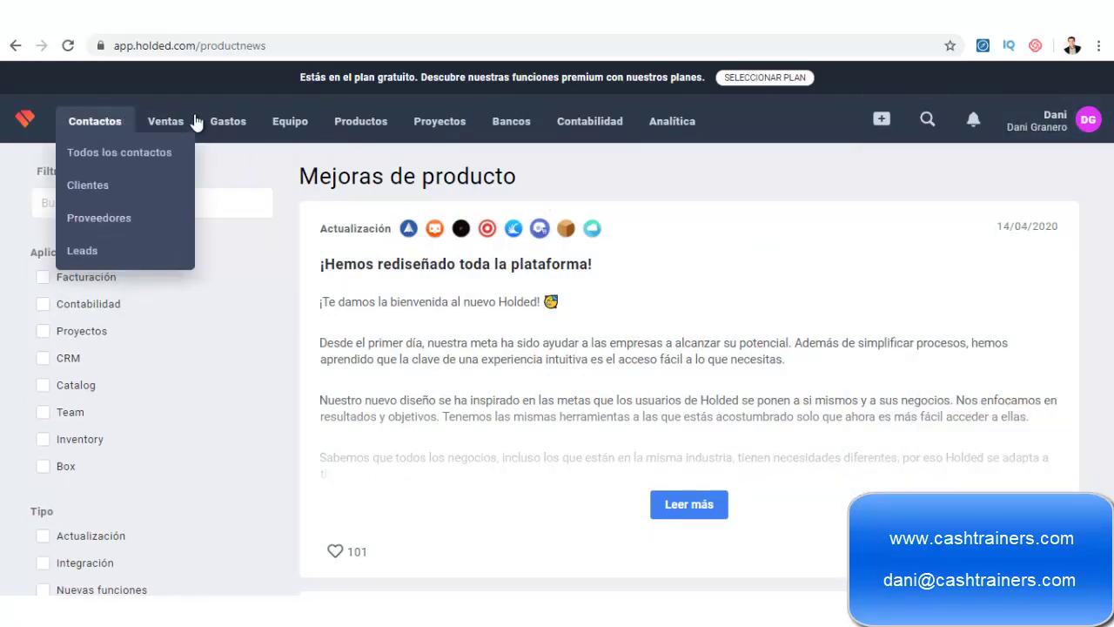
mouse_move(351, 126)
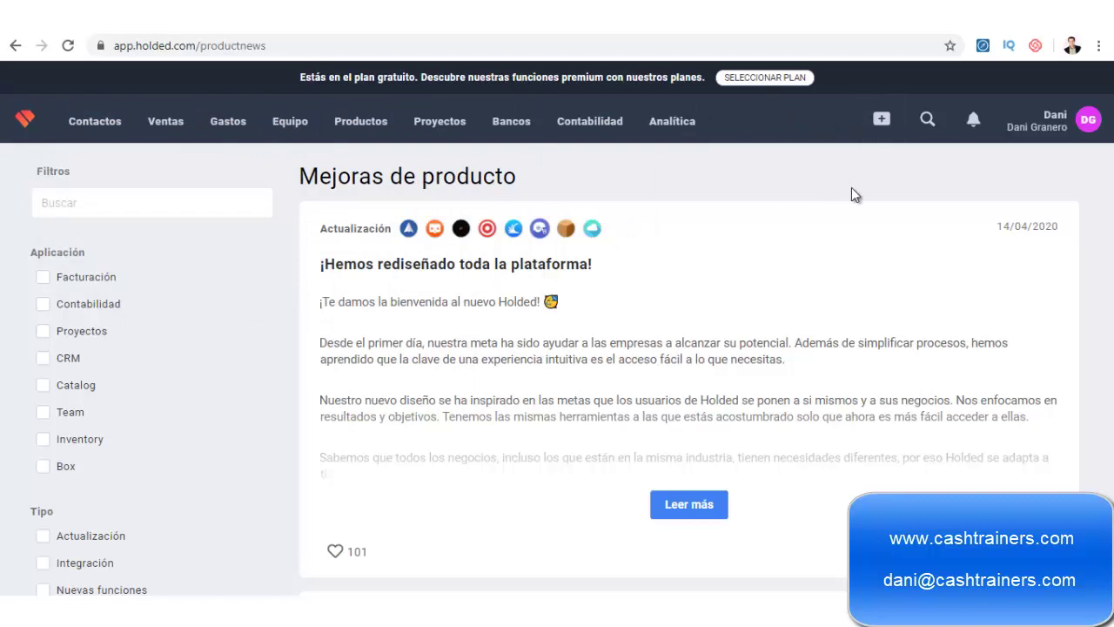
mouse_move(249, 107)
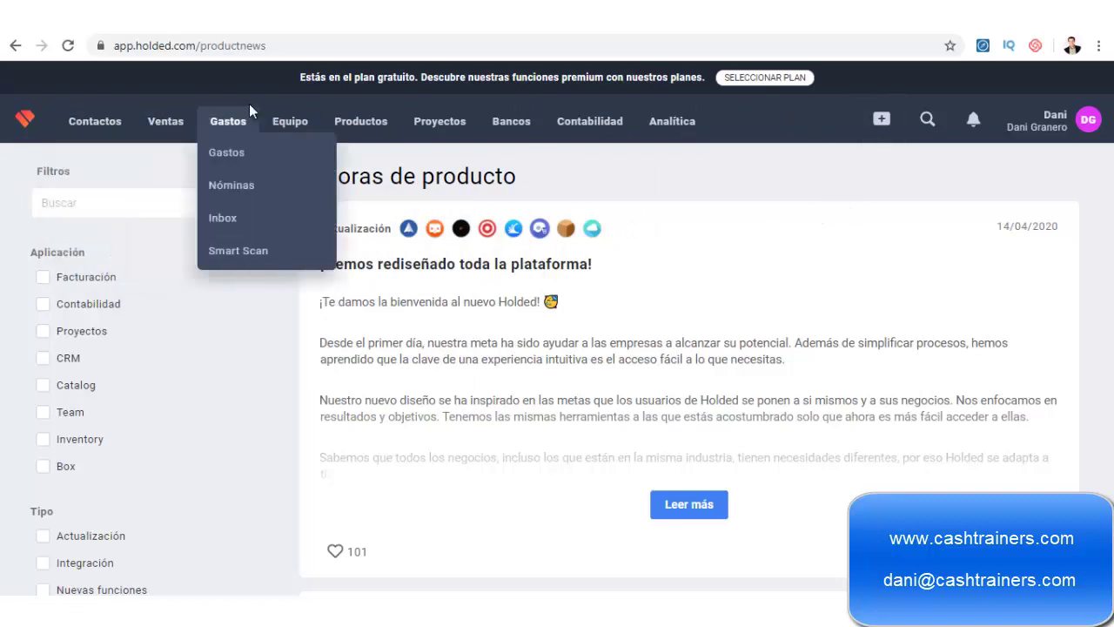
click(25, 120)
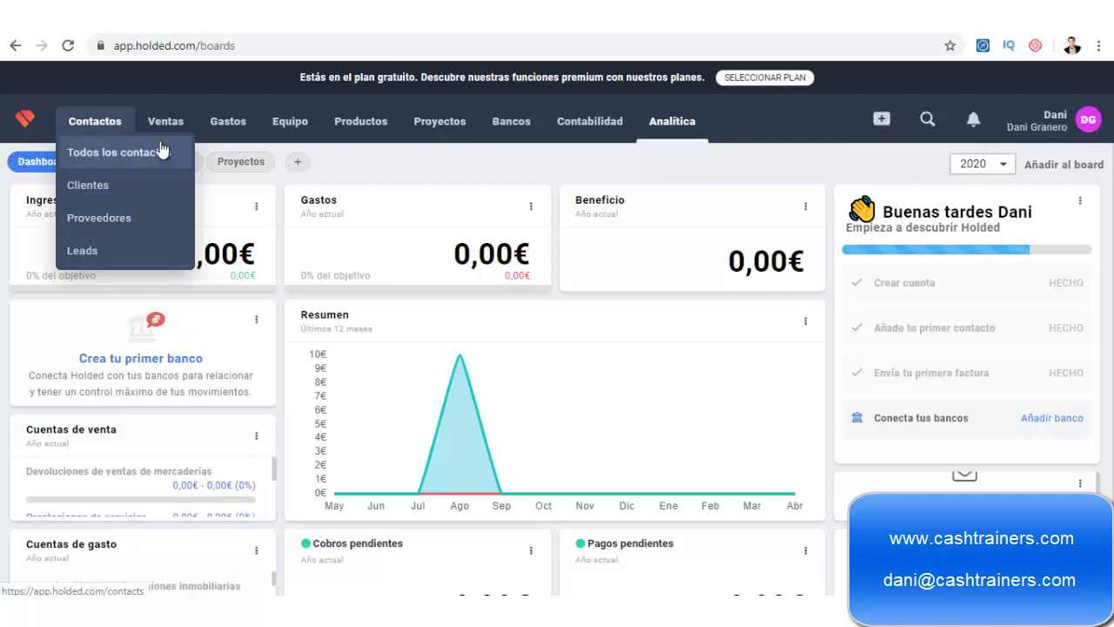
Step: Review the options offered by the main modules from the dashboard, including Equipo and Productos
mouse_move(165, 121)
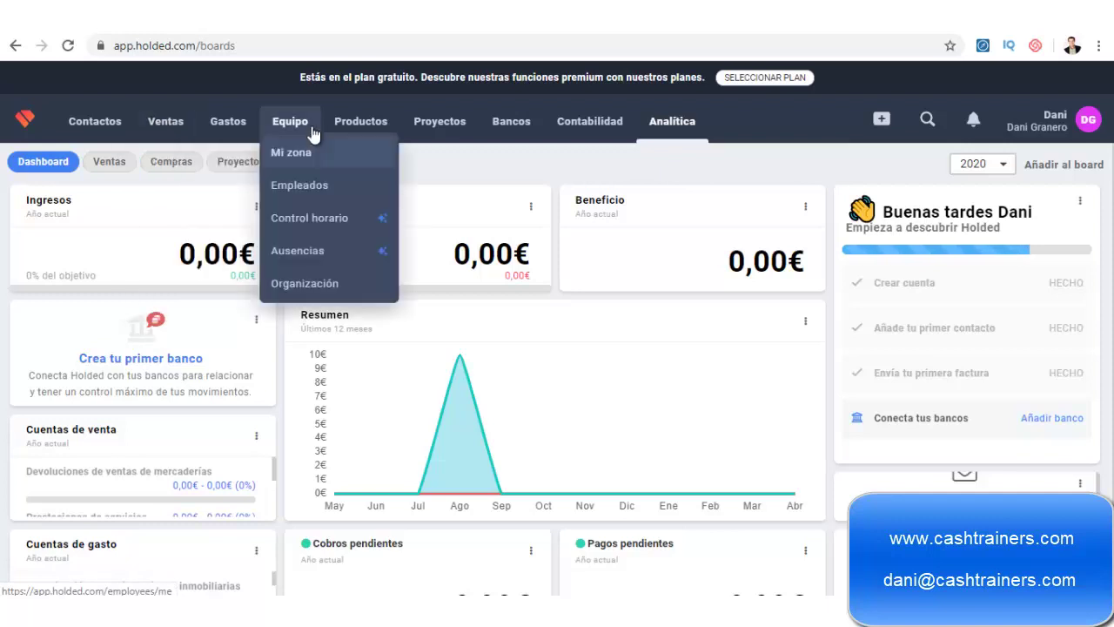
mouse_move(314, 129)
mouse_move(314, 129)
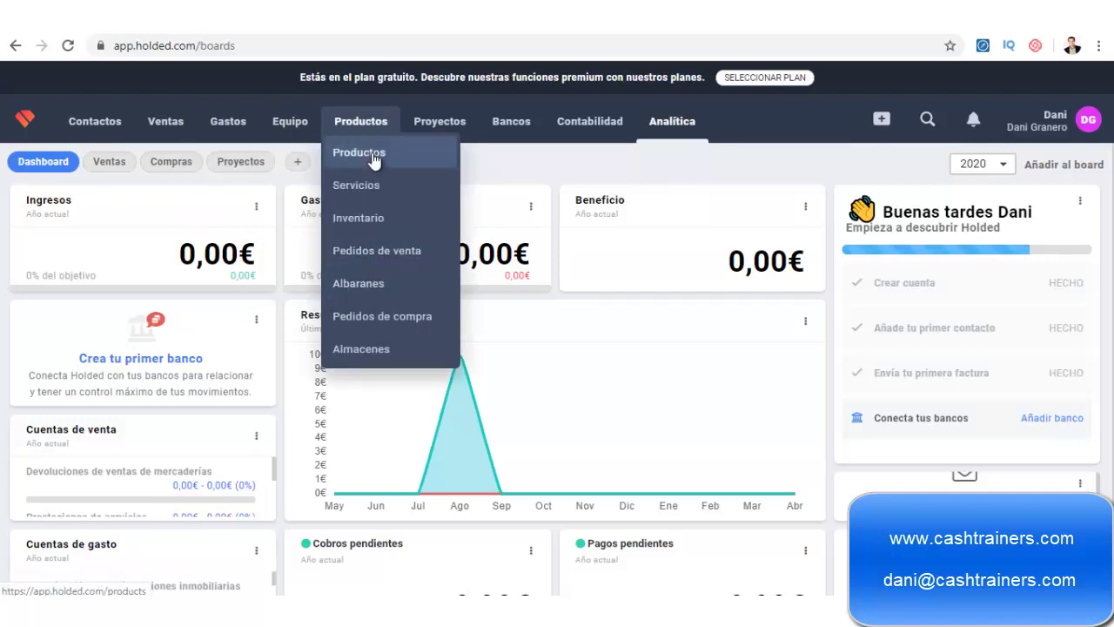
mouse_move(187, 130)
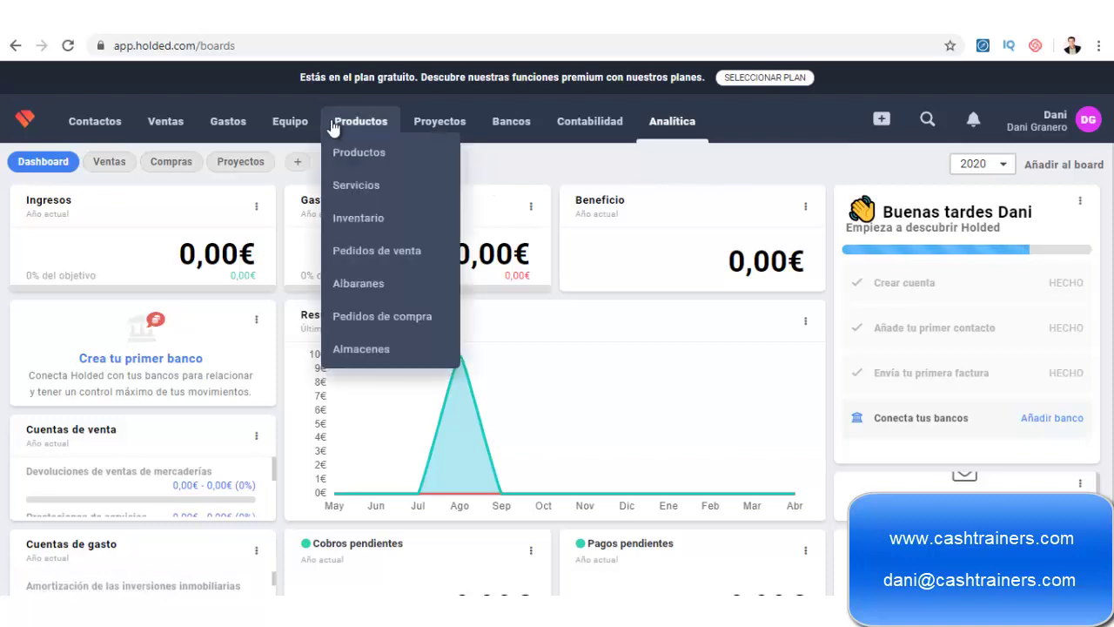
mouse_move(665, 131)
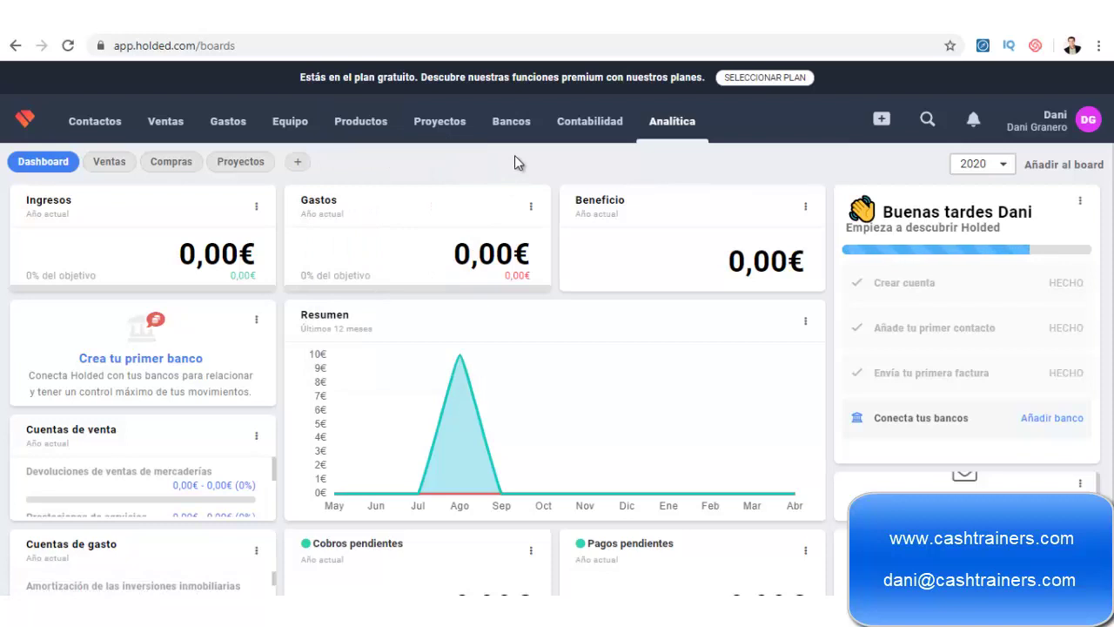
Step: Open the account's Configuración overview, look over its sections, and close it
click(1049, 136)
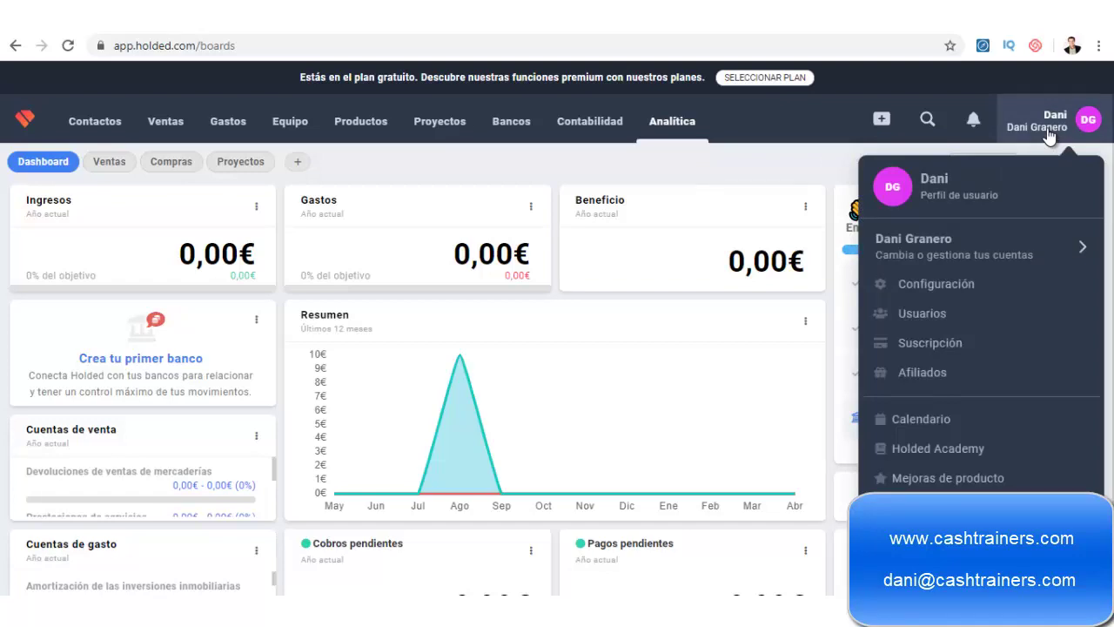
click(945, 280)
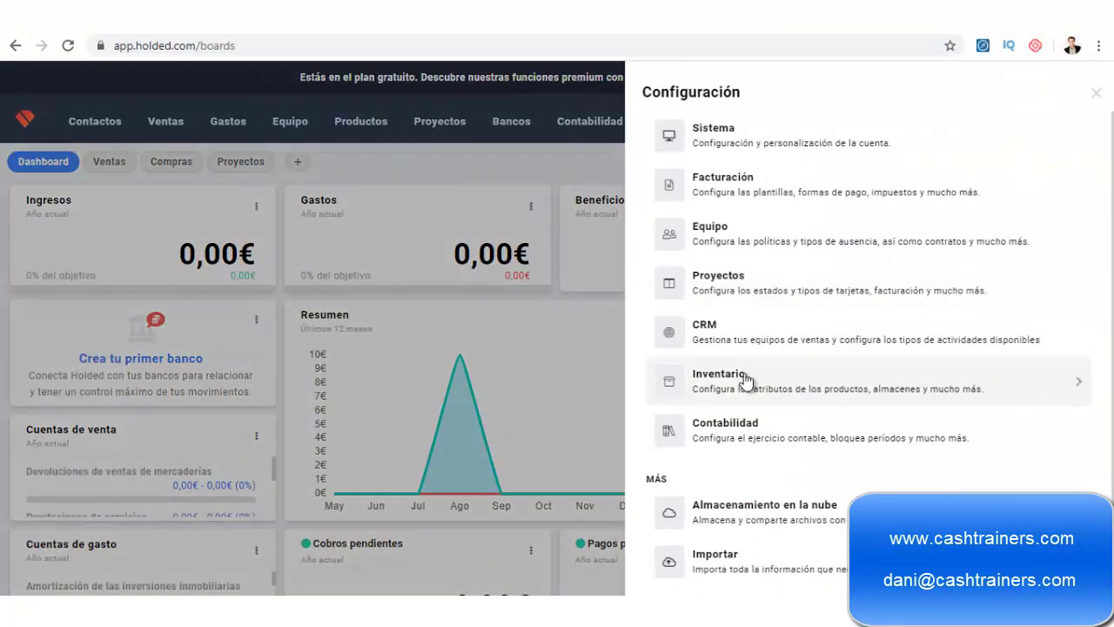
click(564, 176)
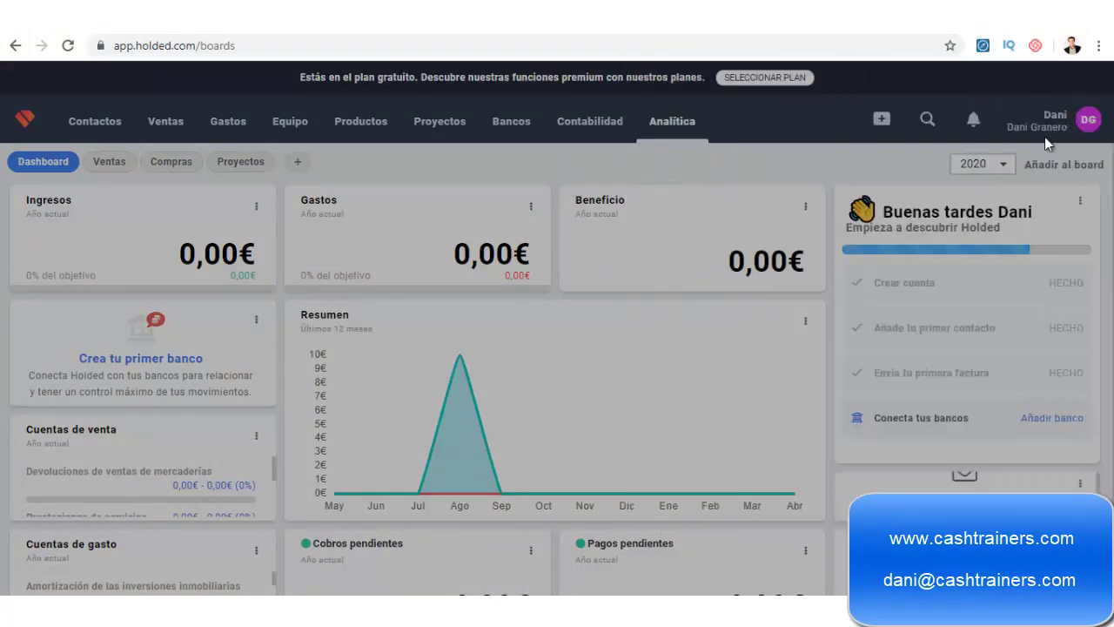
Step: Open the Mejoras de producto page and filter the updates by the Facturación application
click(1045, 136)
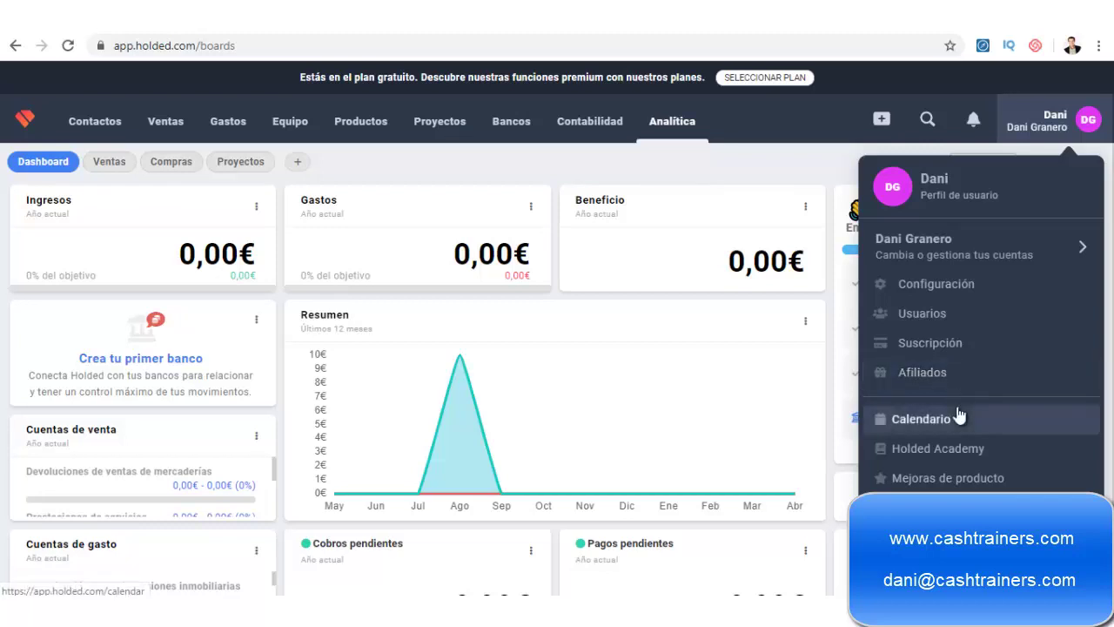
click(948, 477)
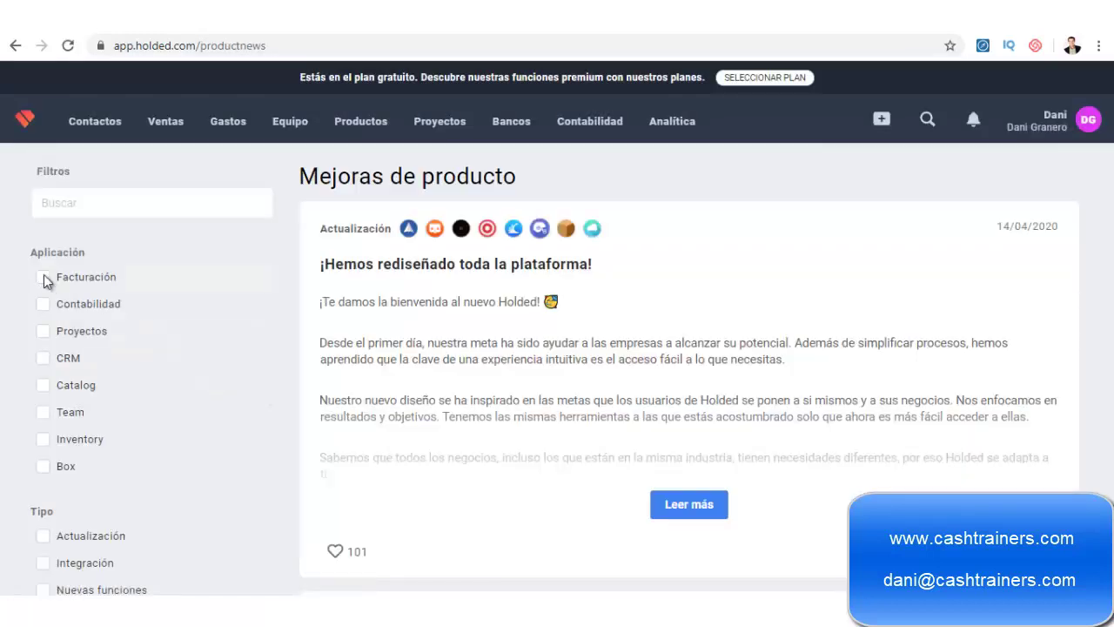
click(43, 277)
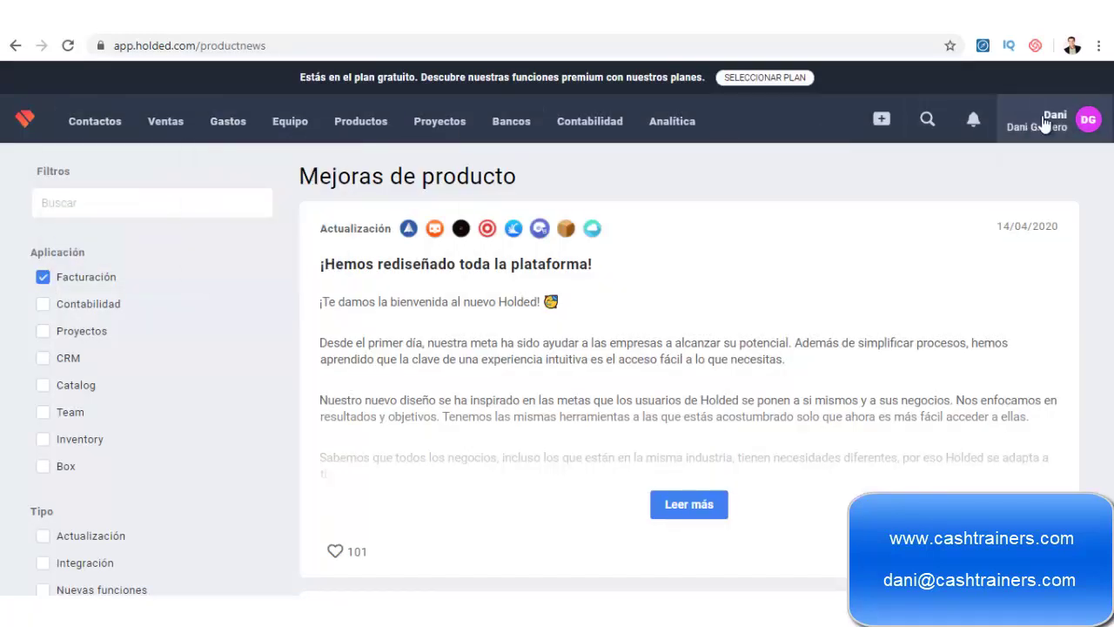
Step: Look over the Usuarios page, including the Invitar miembro form and the list of user roles, without inviting anyone
mouse_move(1031, 126)
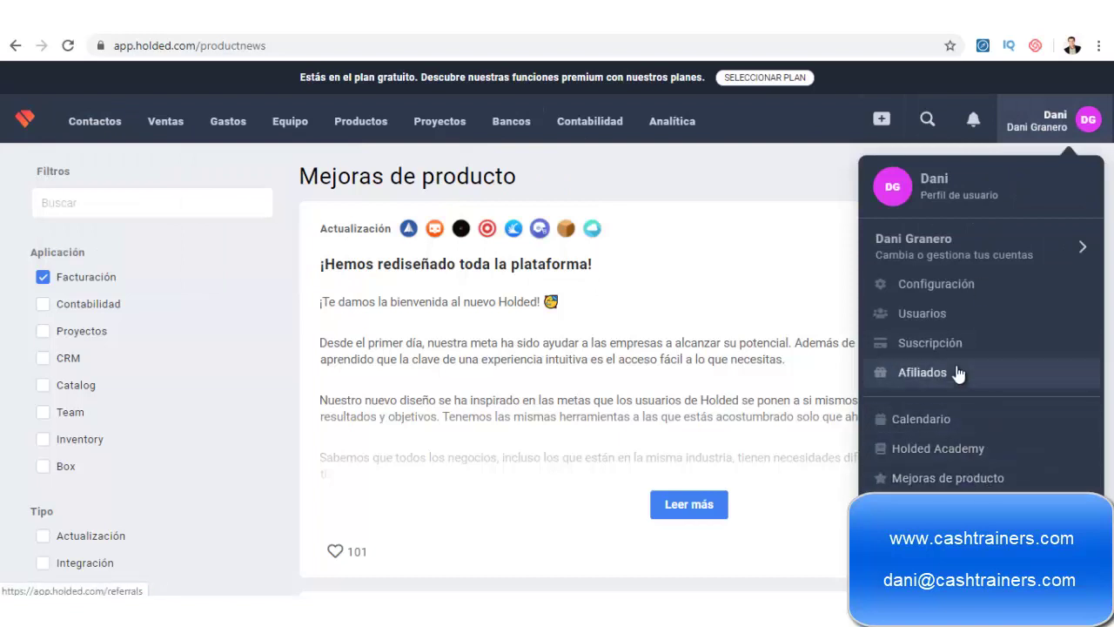
click(948, 315)
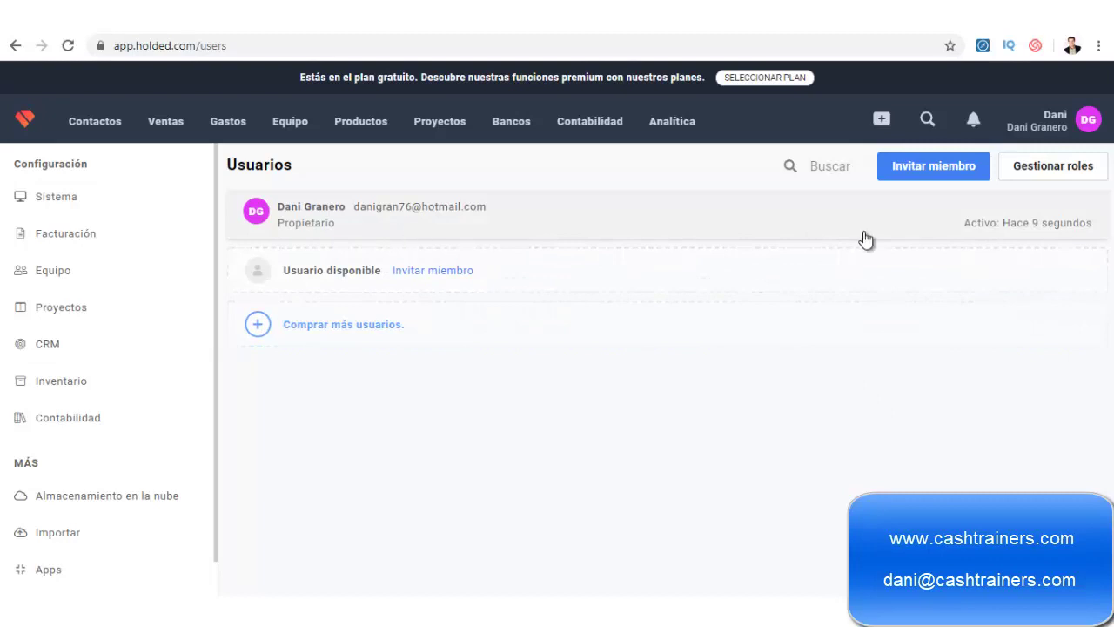
click(936, 171)
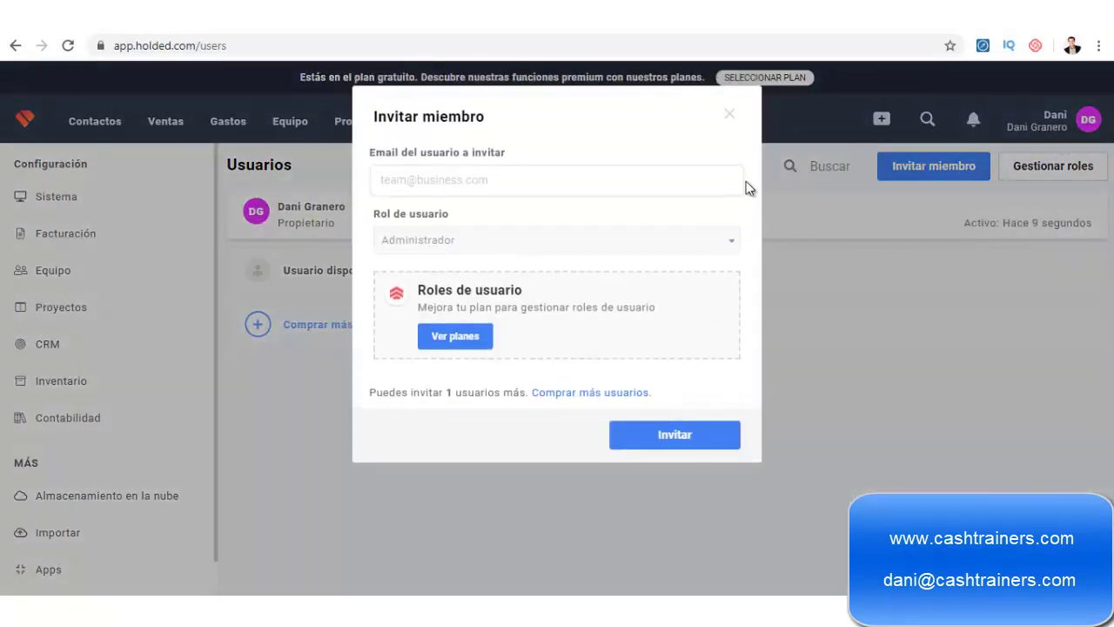
click(834, 131)
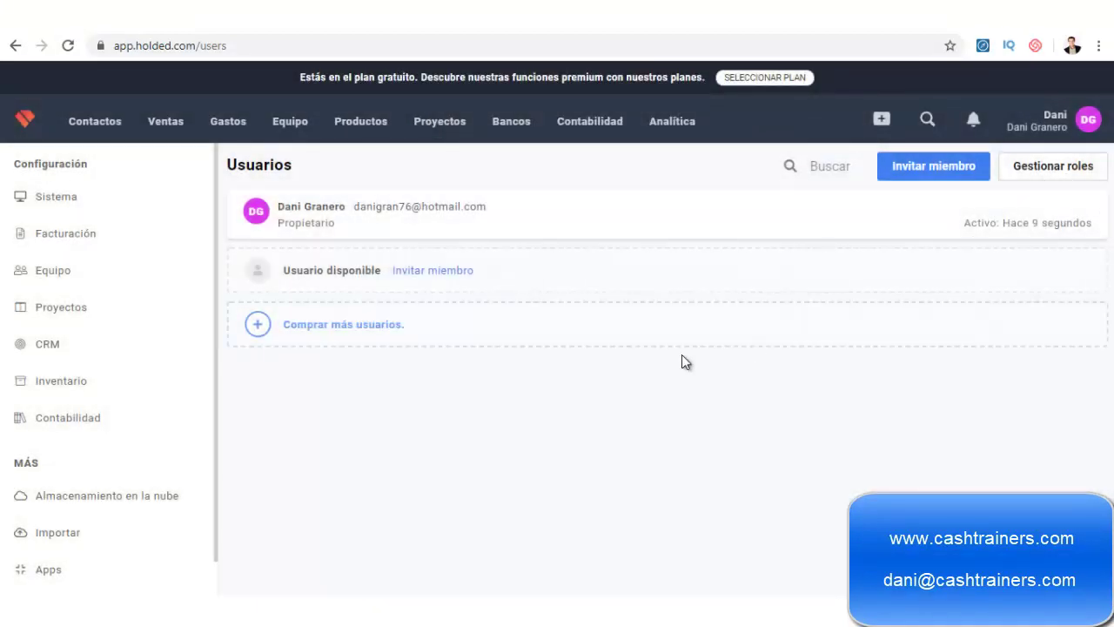
click(1036, 172)
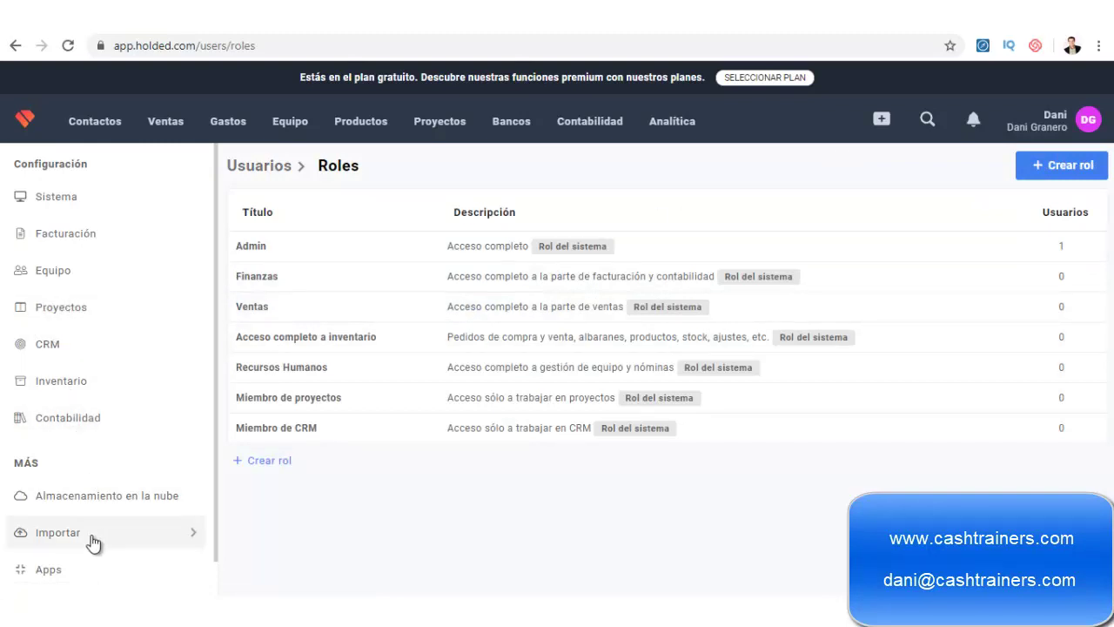
scroll(87, 539, down, 1)
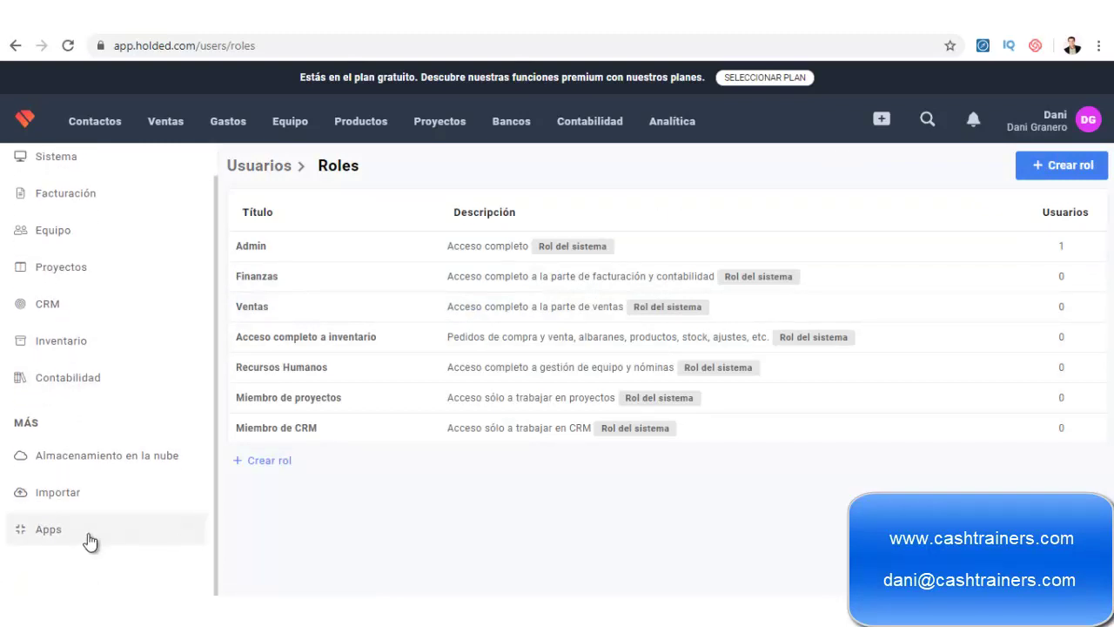
Step: From the Desarrolladores settings, try reordering the top bar as Equipo, Bancos, Productos, Proyectos, and close the customization
click(1040, 122)
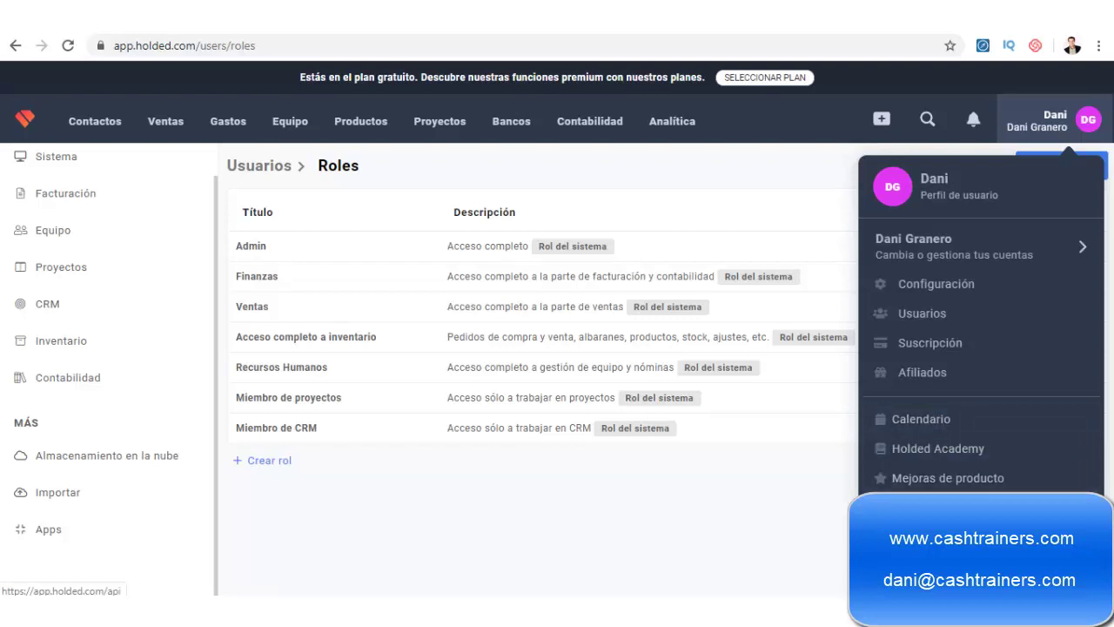
click(922, 507)
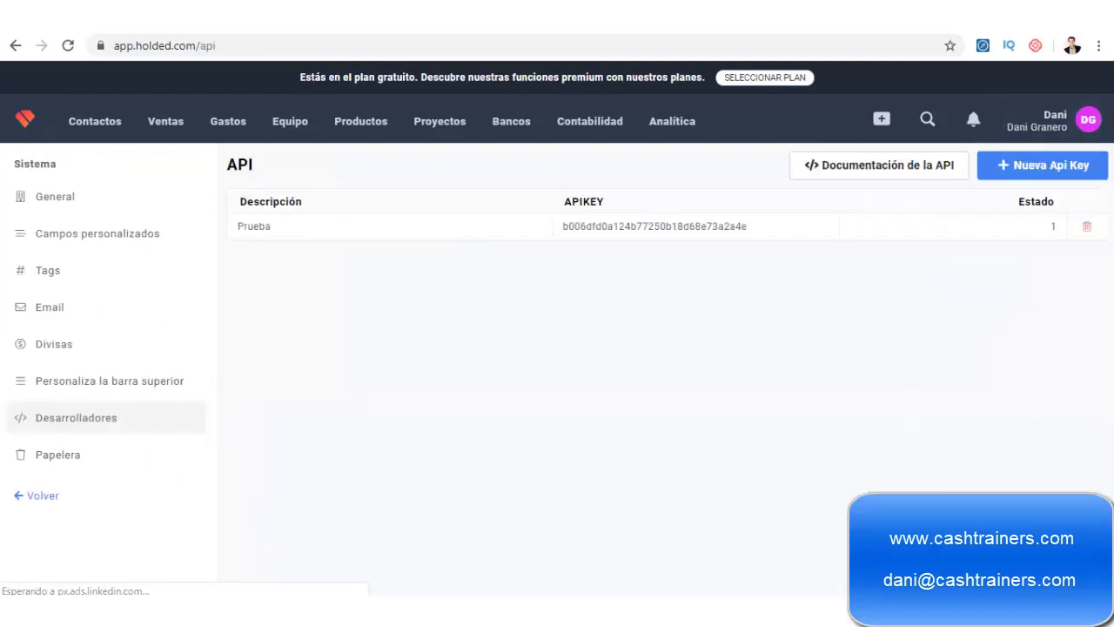
click(148, 382)
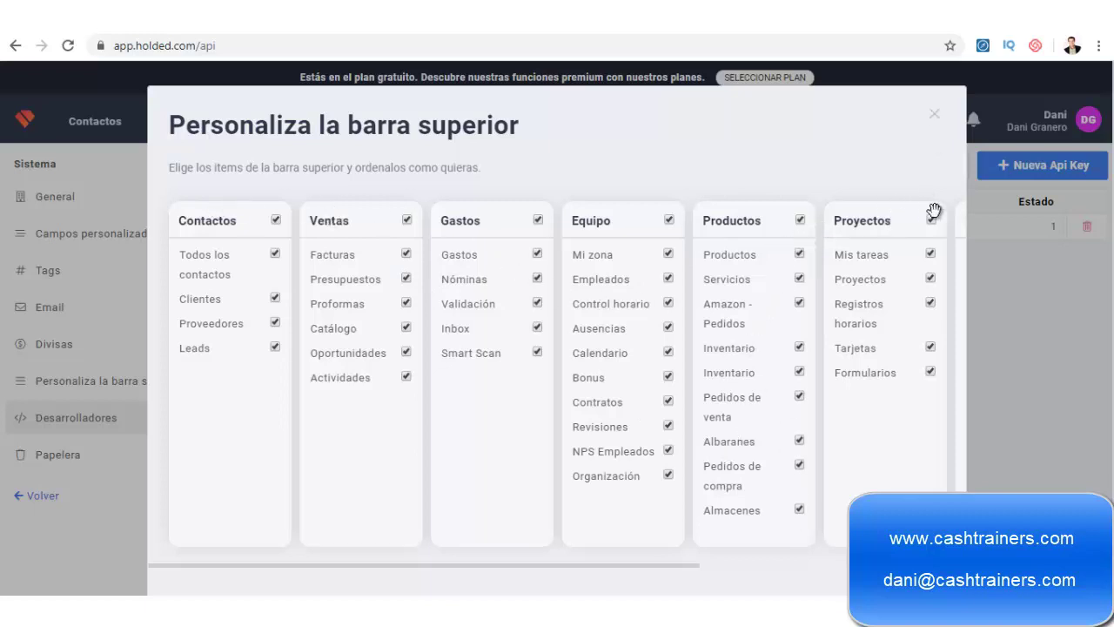
drag(886, 229, 761, 230)
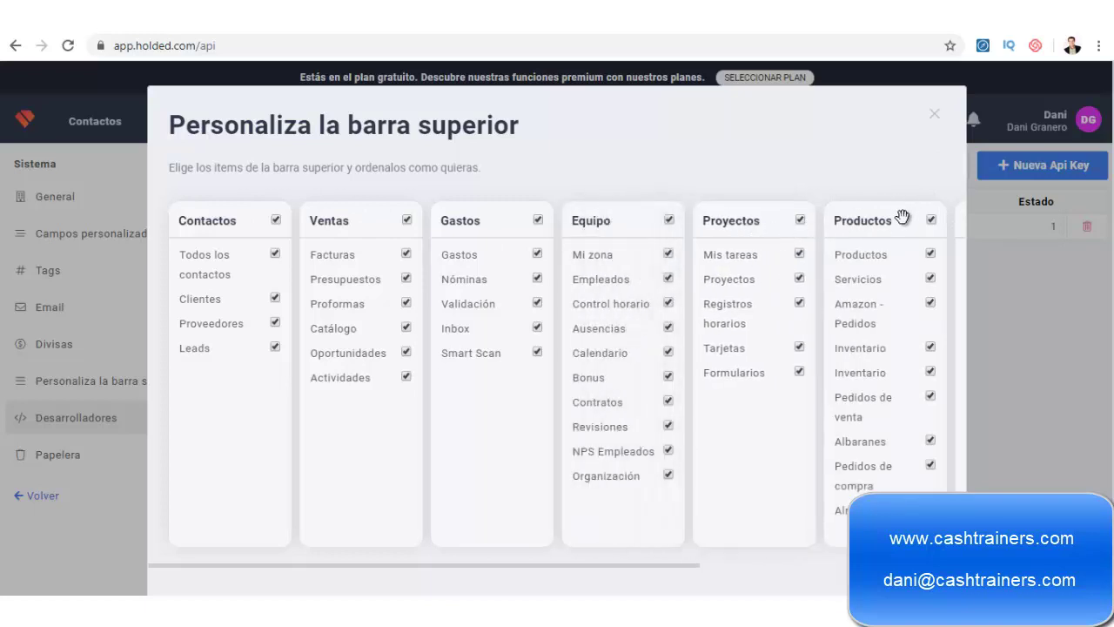
drag(887, 226, 804, 232)
drag(956, 221, 867, 218)
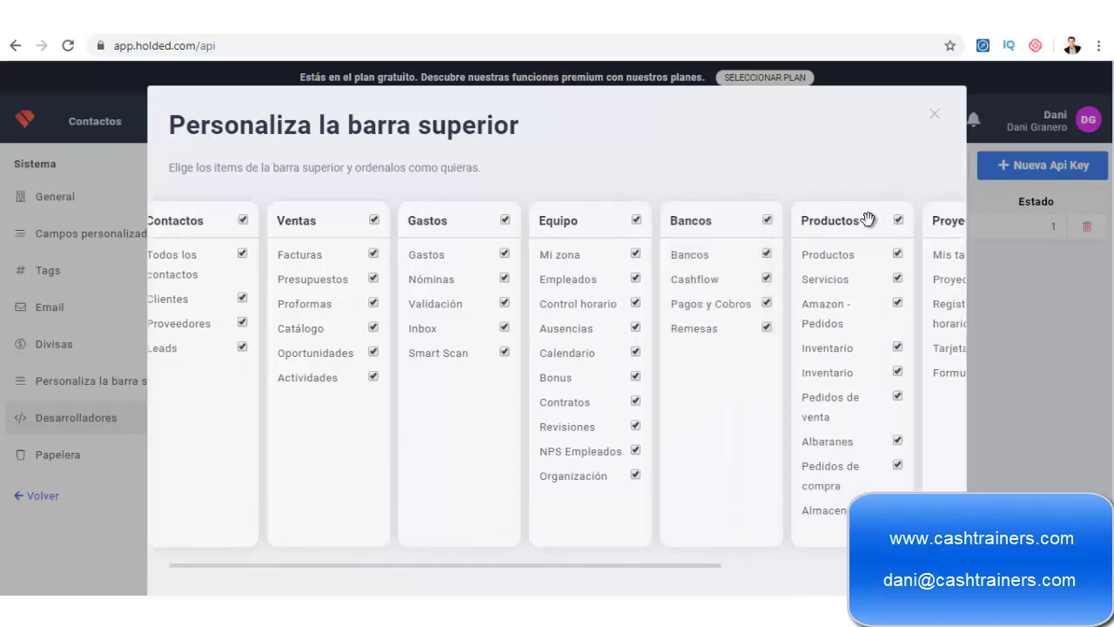
drag(557, 566, 472, 527)
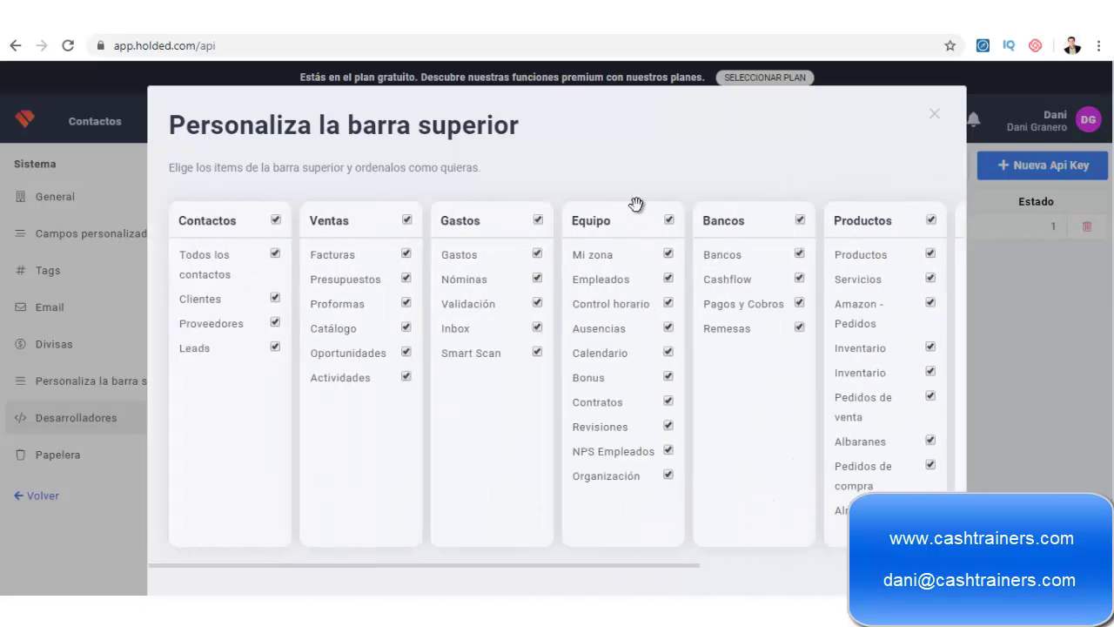
click(935, 113)
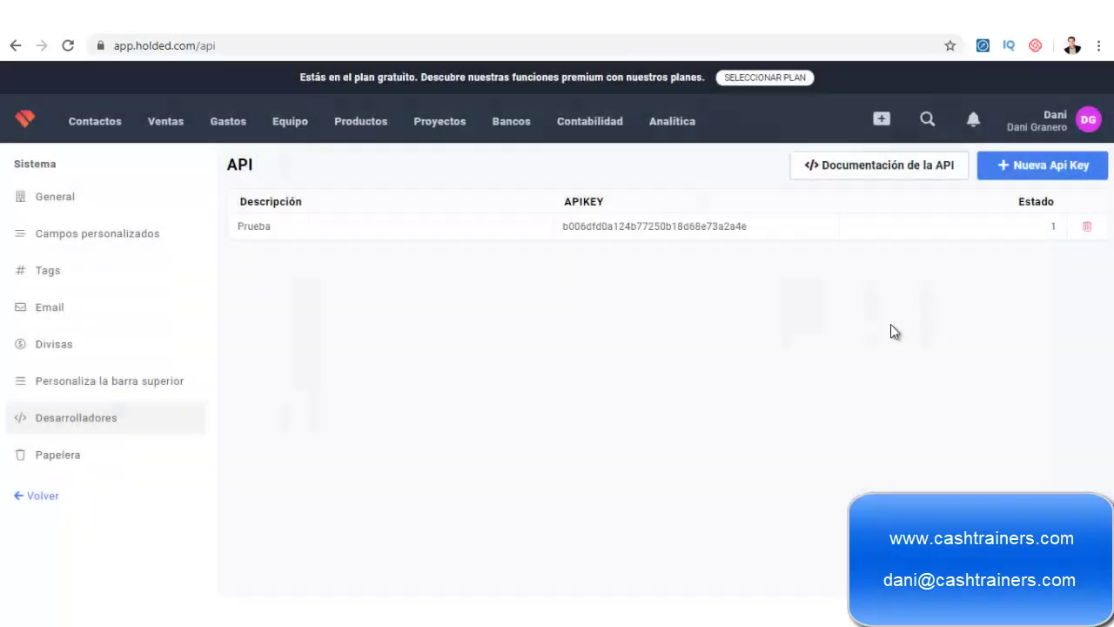
Step: Return to the dashboard and look over the Nuevo board templates, including Backend, without creating a board
click(37, 122)
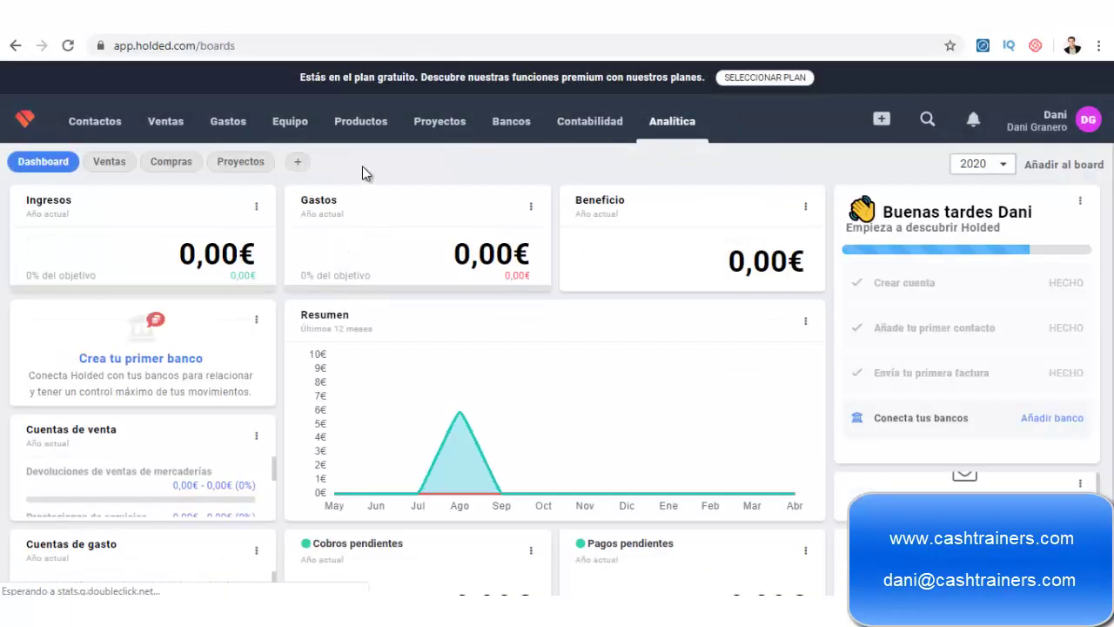
click(297, 166)
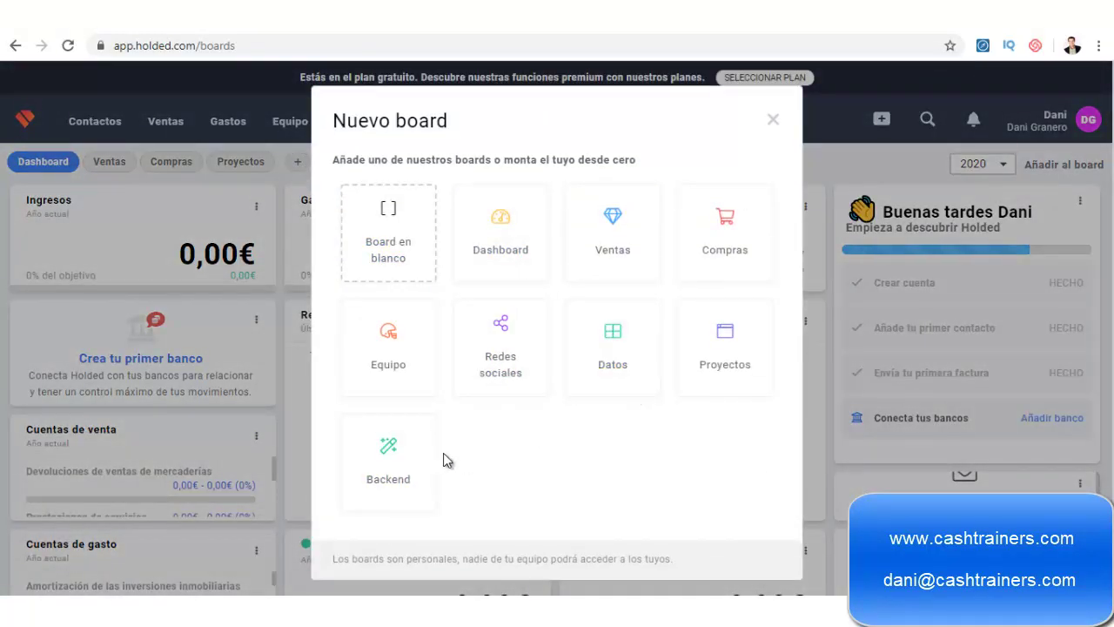
click(420, 470)
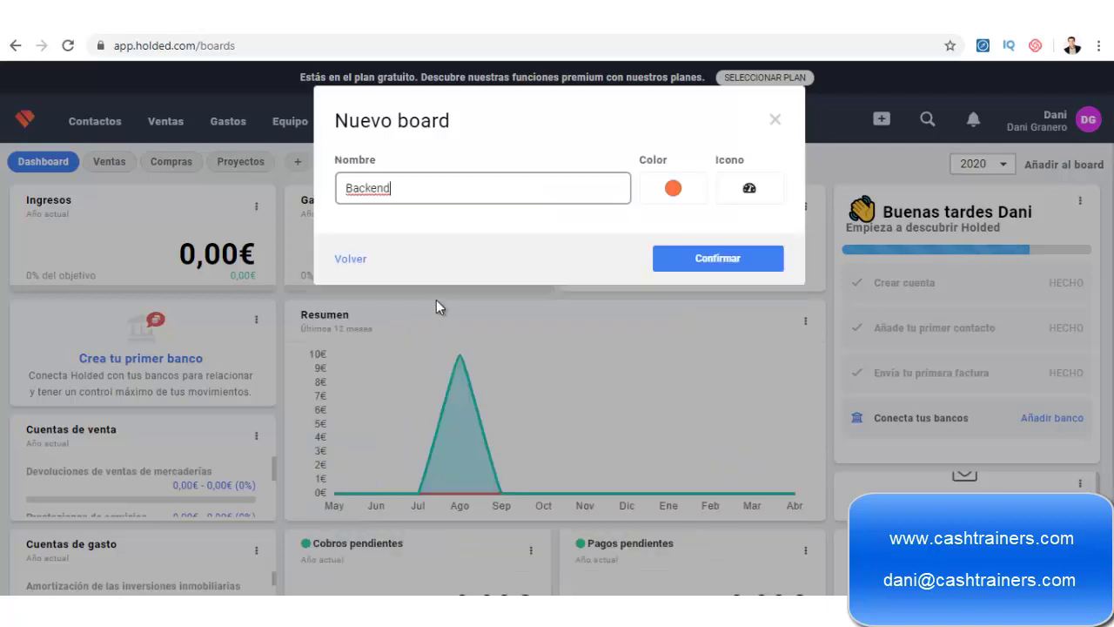
click(351, 260)
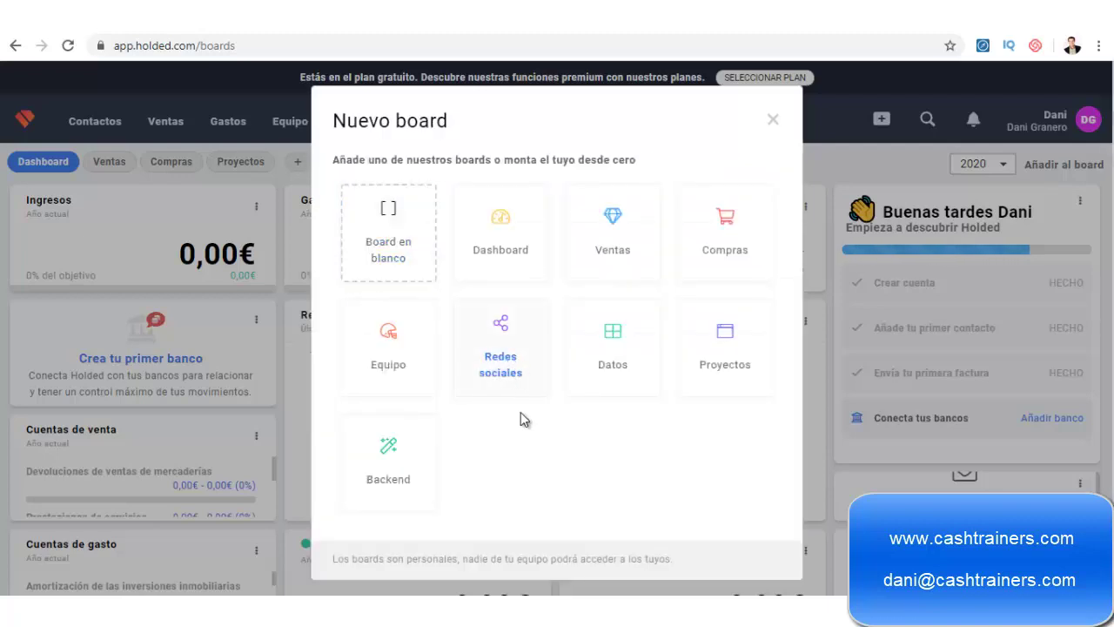
click(771, 121)
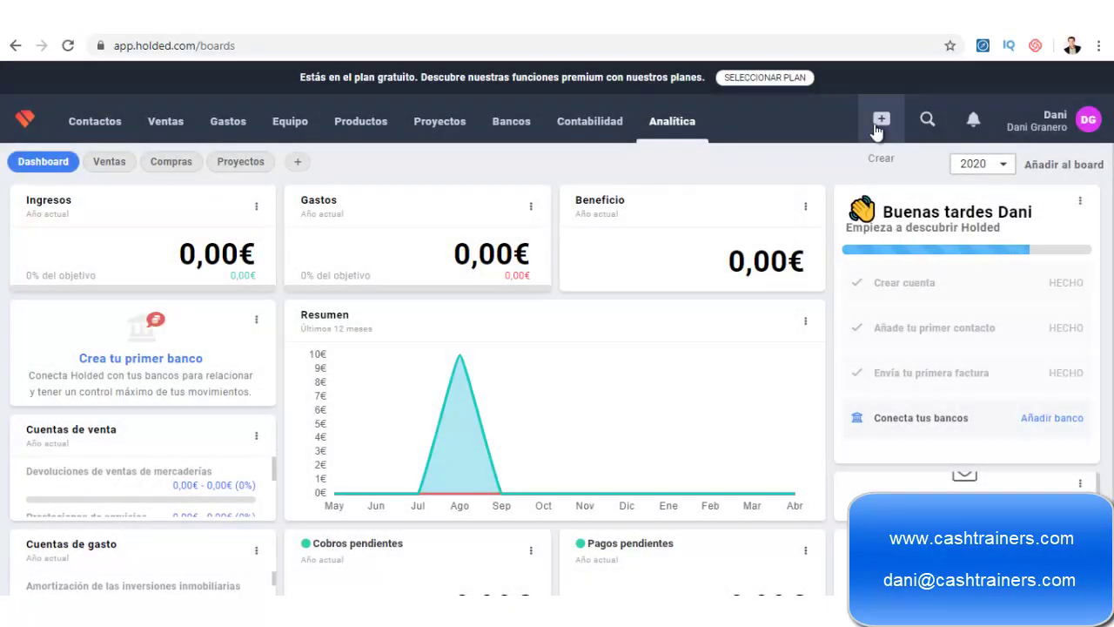
click(973, 120)
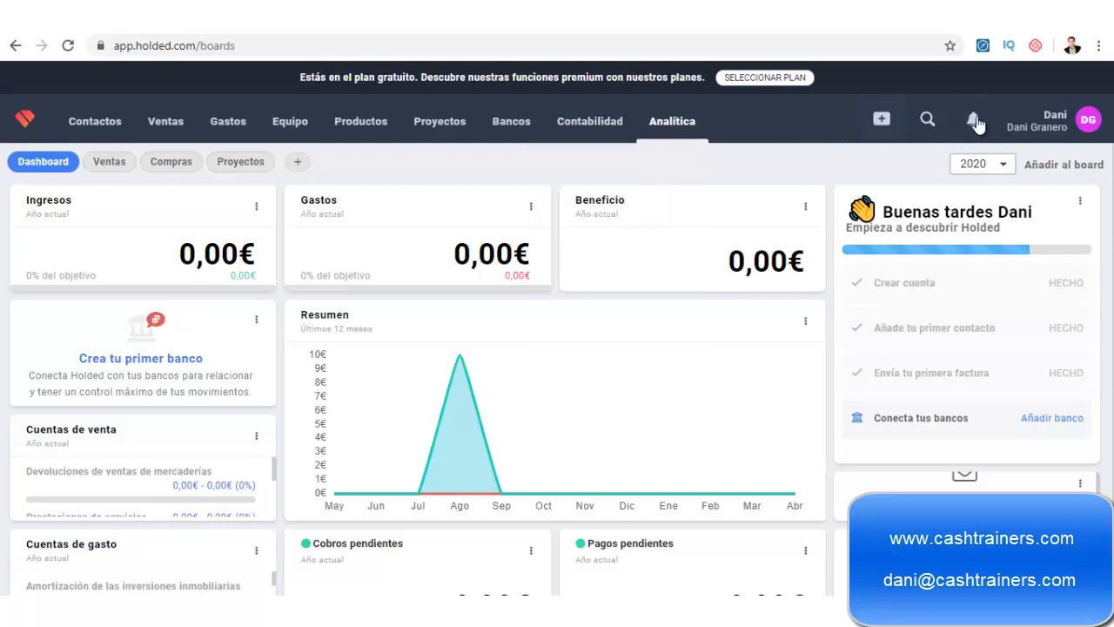
Step: Log out of the current account and sign in with the other saved account's e-mail and password
click(1036, 123)
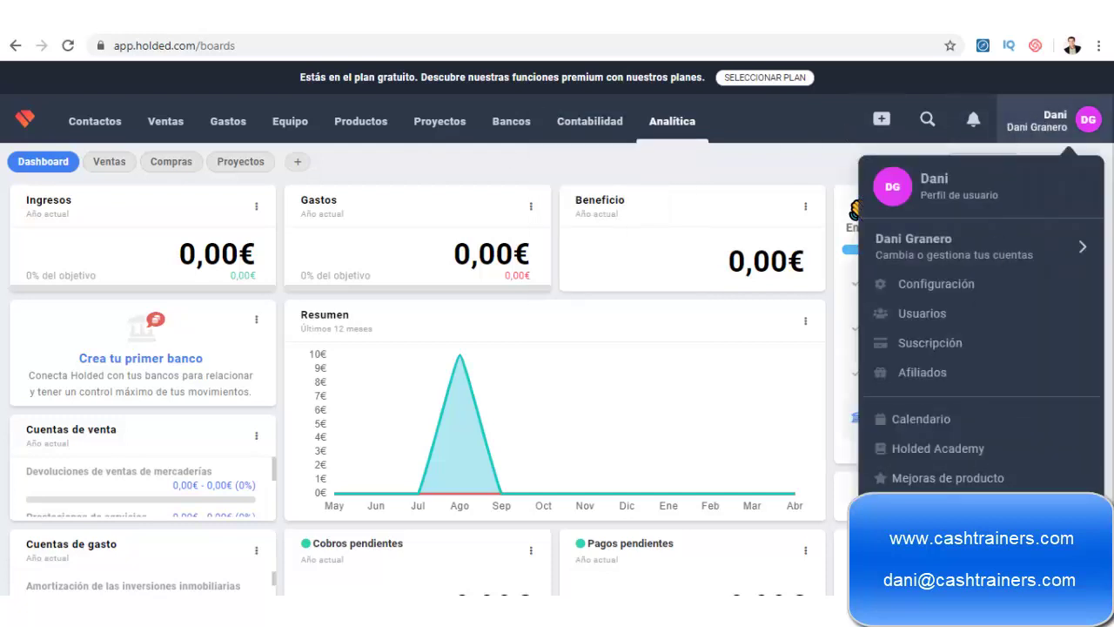
click(914, 507)
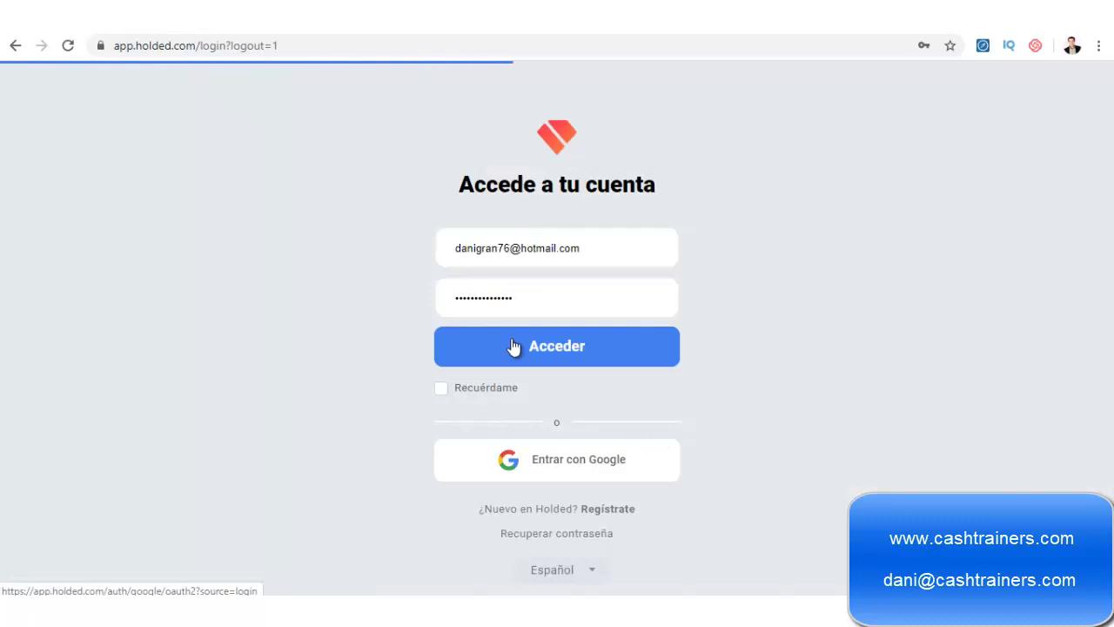
click(600, 252)
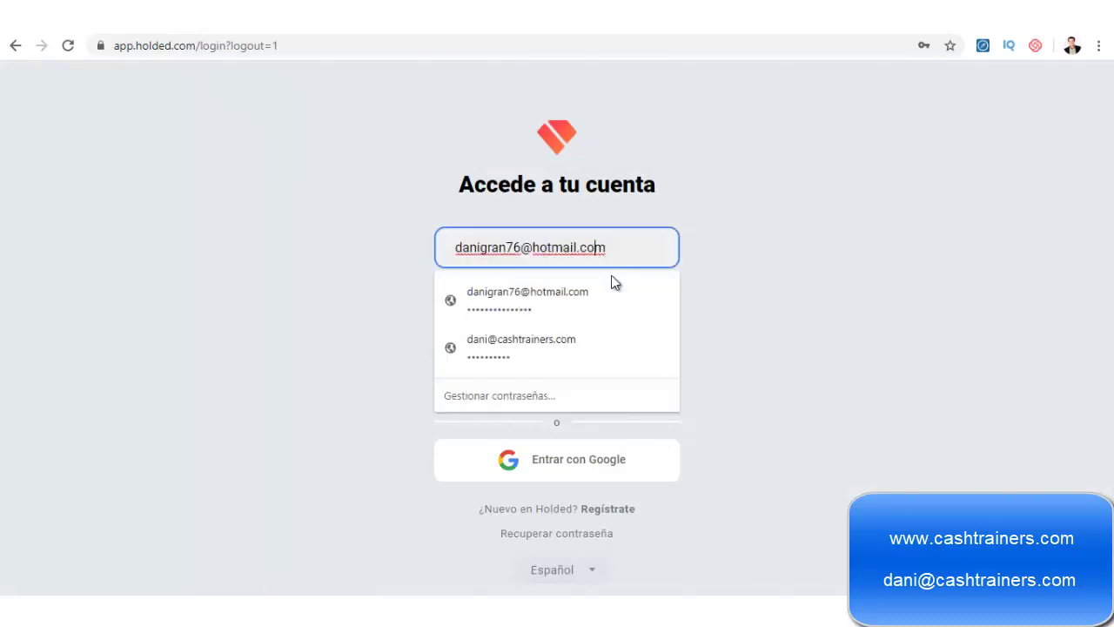
click(540, 350)
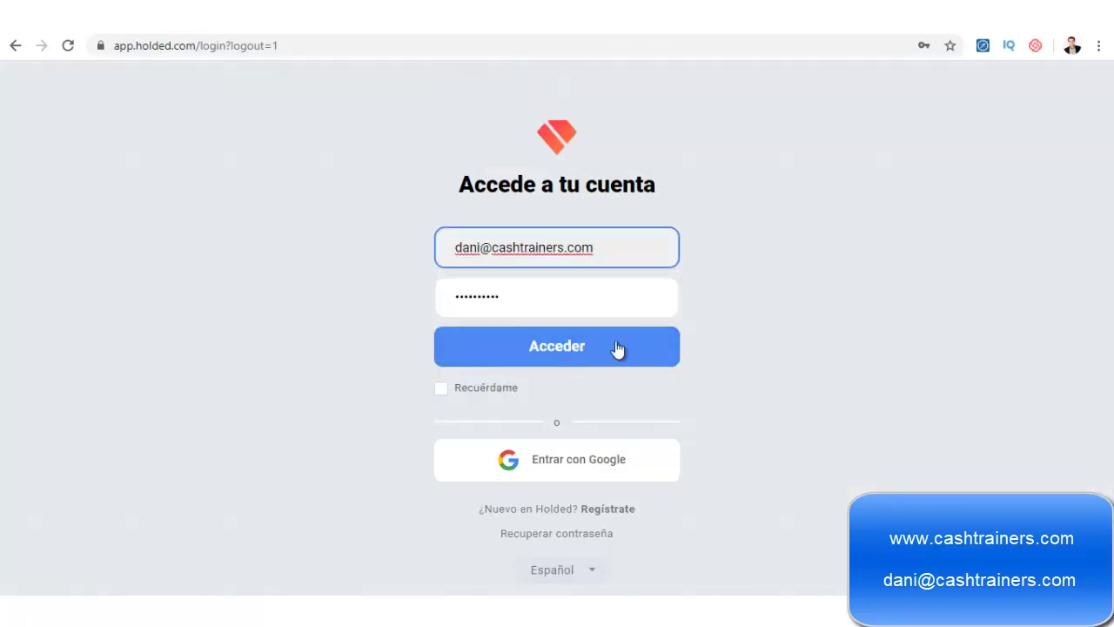
click(522, 351)
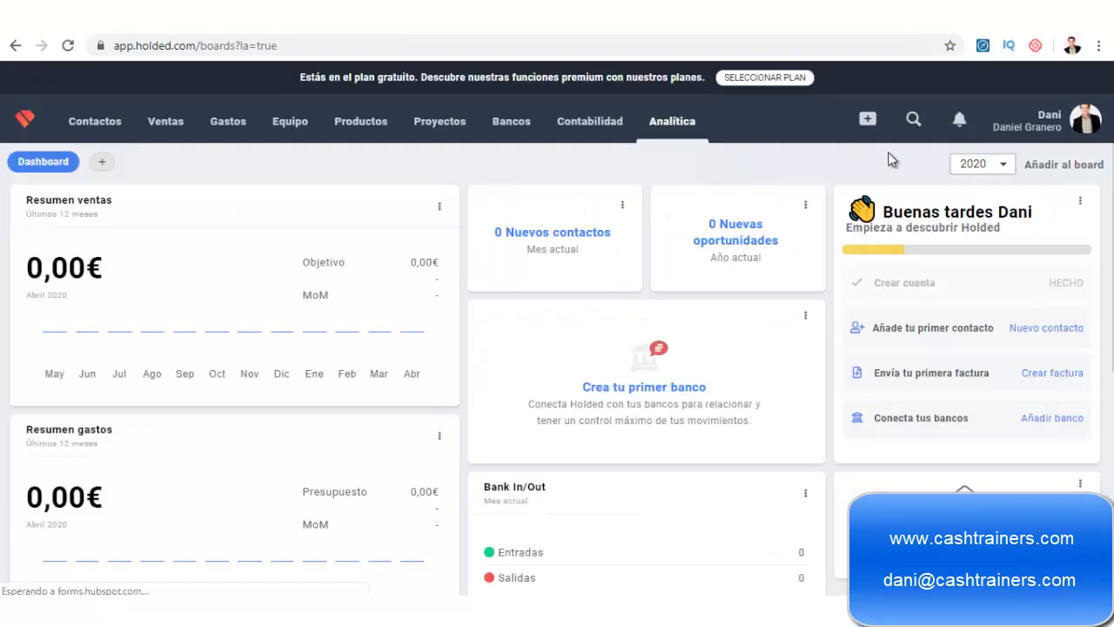
Step: Go through the guided tour of the redesigned platform up to step 4 of 11 and dismiss it
click(1082, 126)
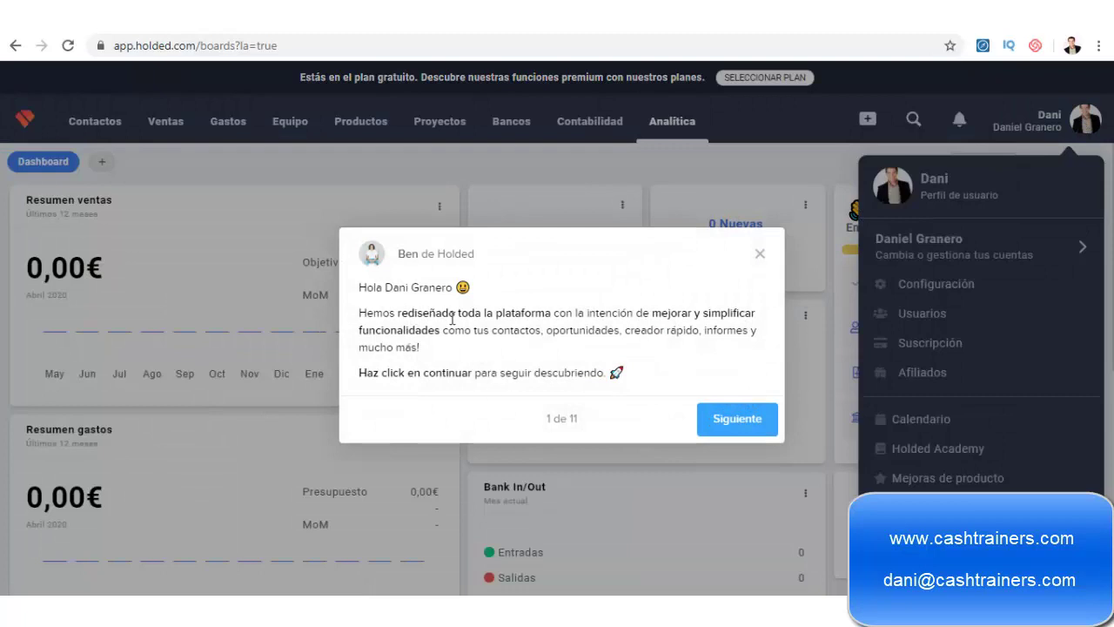
click(722, 421)
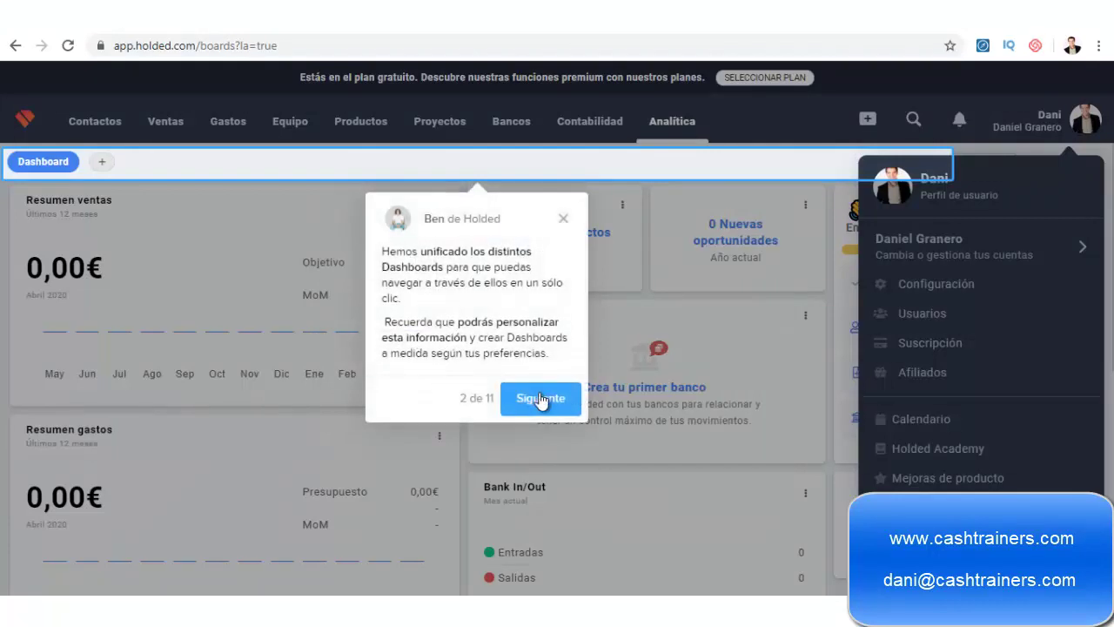
click(539, 398)
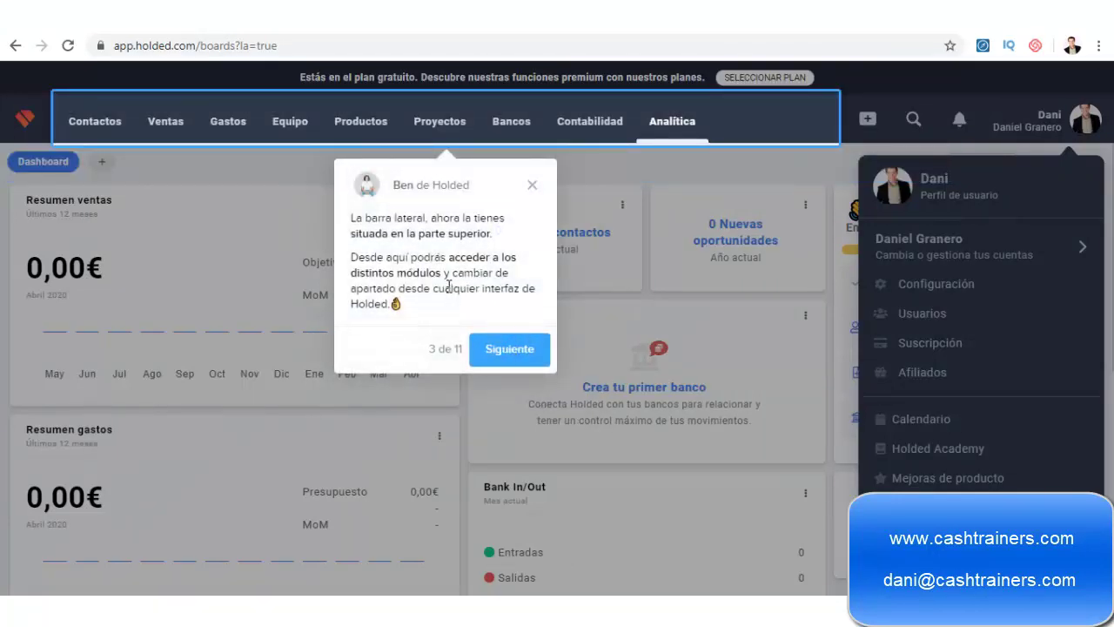
click(492, 349)
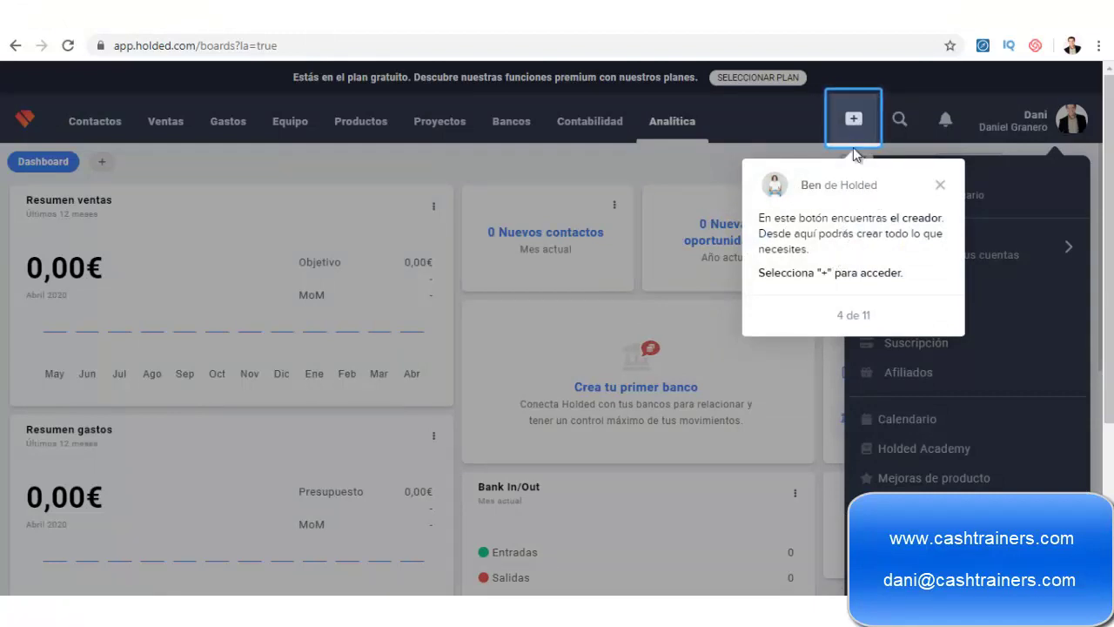
click(945, 187)
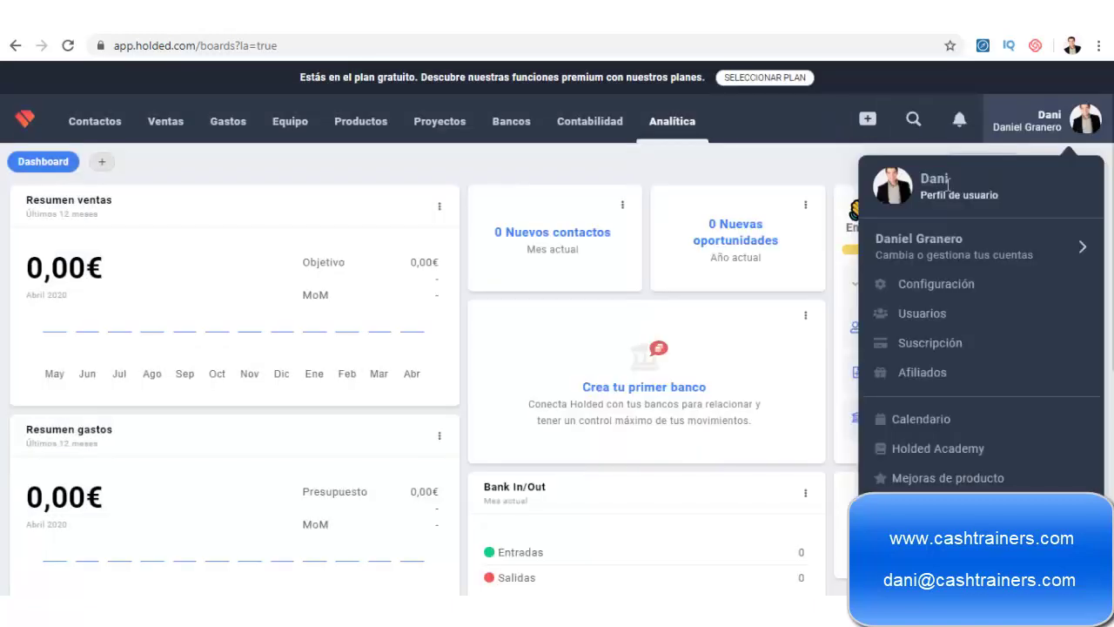
Step: Close the account options, then look over the items offered for quick creation and close the list
click(852, 167)
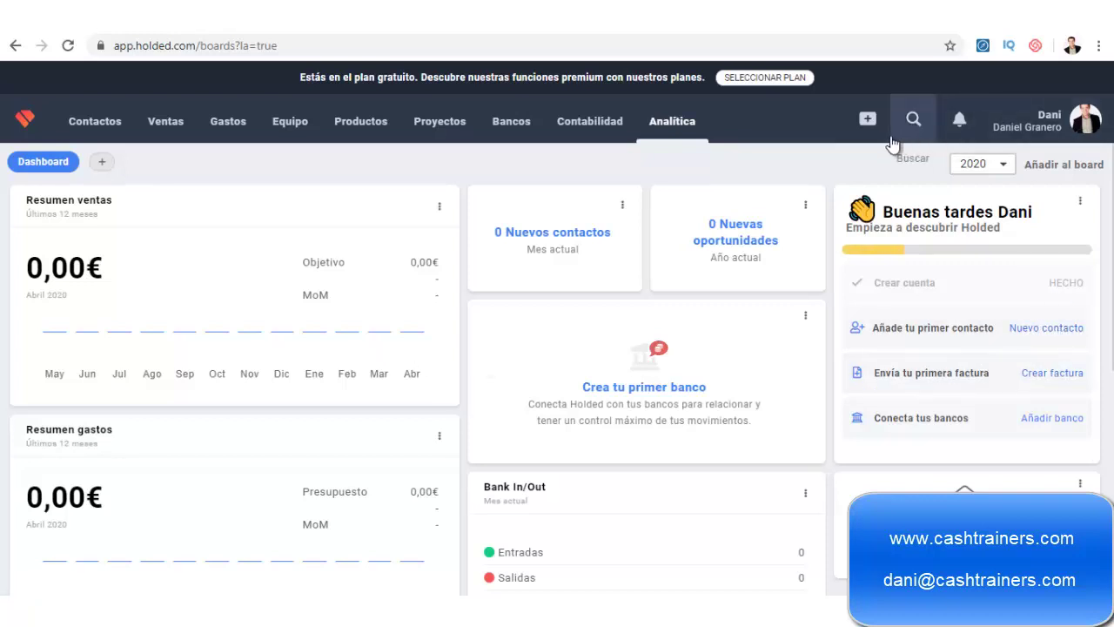
click(867, 119)
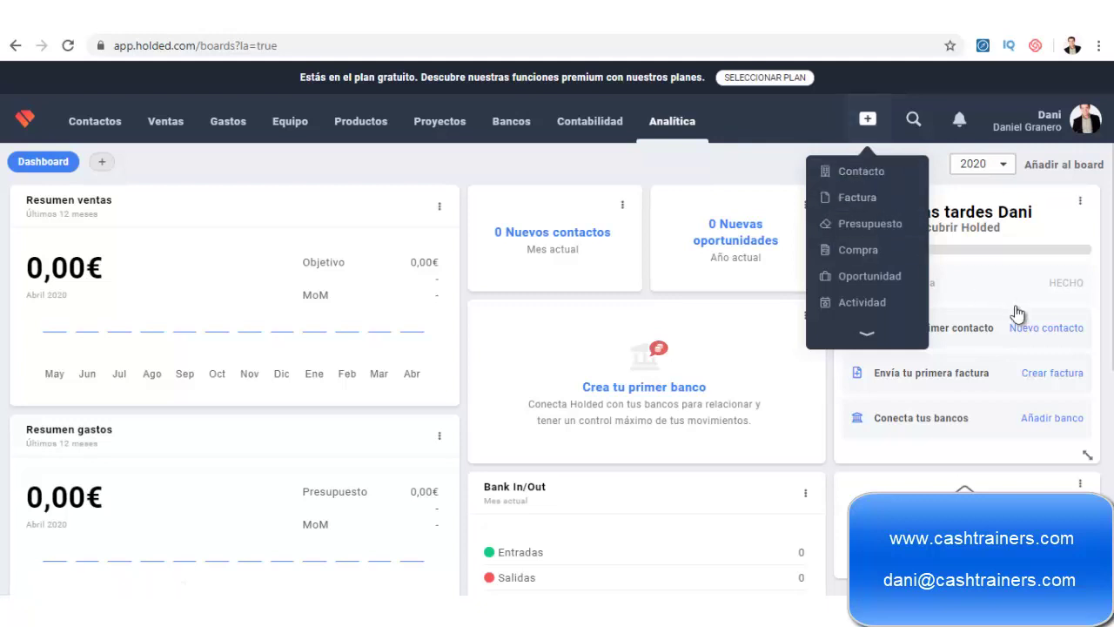
click(753, 168)
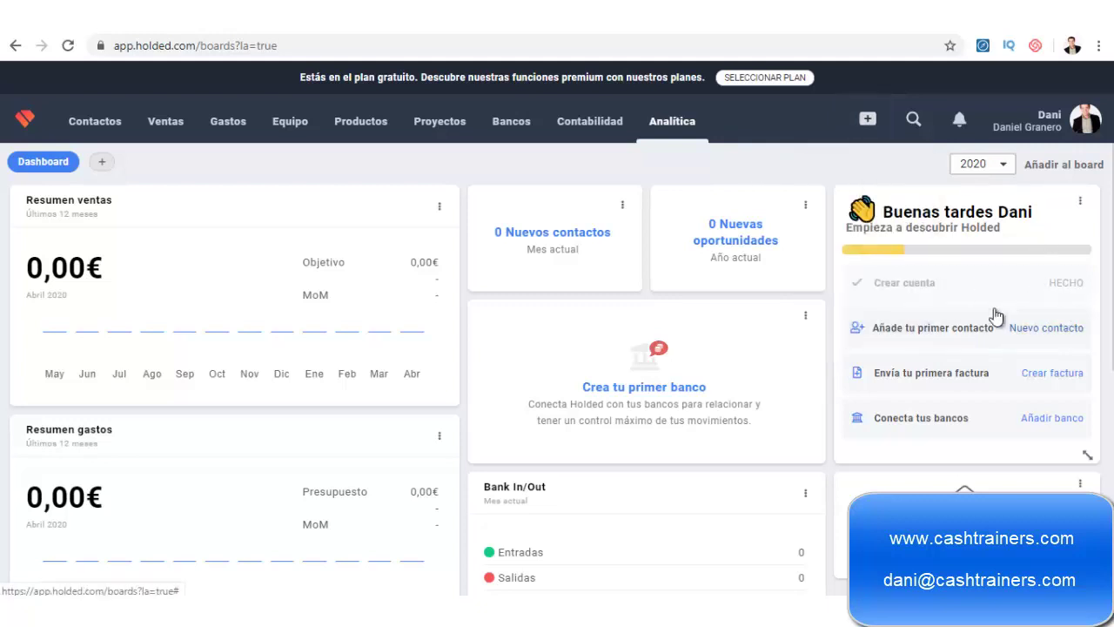
Step: Open the contacts created in the current month and look over the blank new-contact form, closing it without creating a contact
click(580, 233)
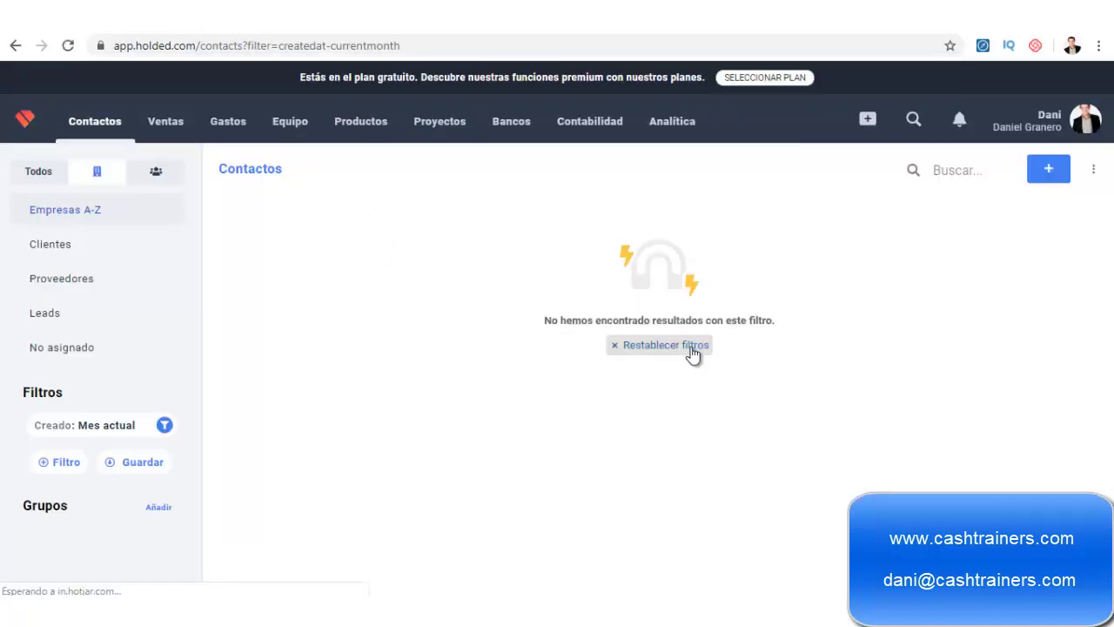
click(1053, 170)
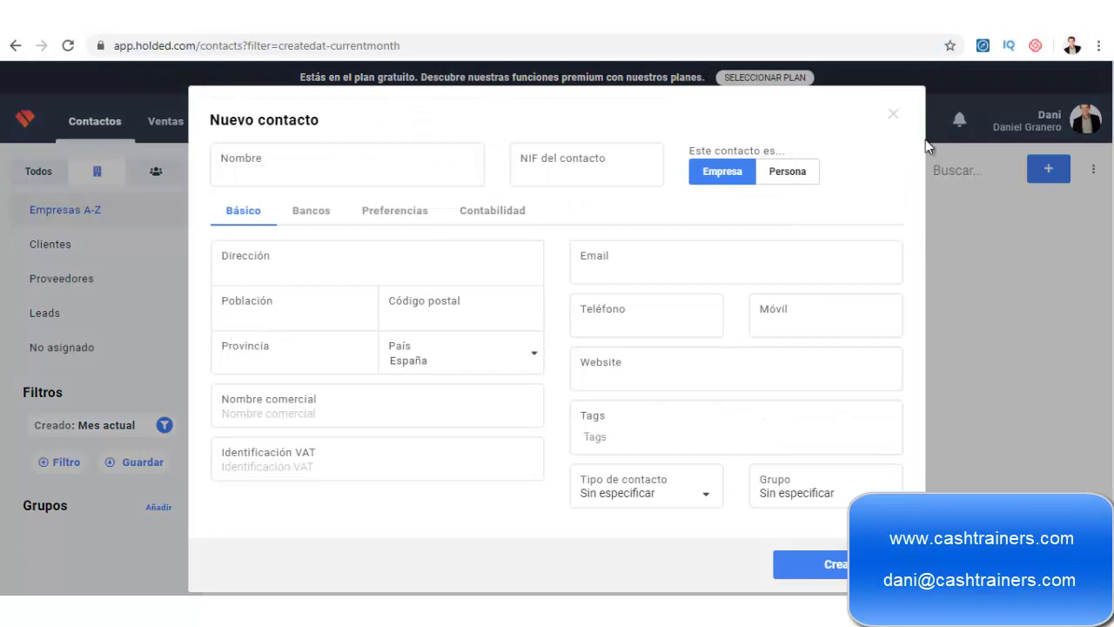
click(893, 113)
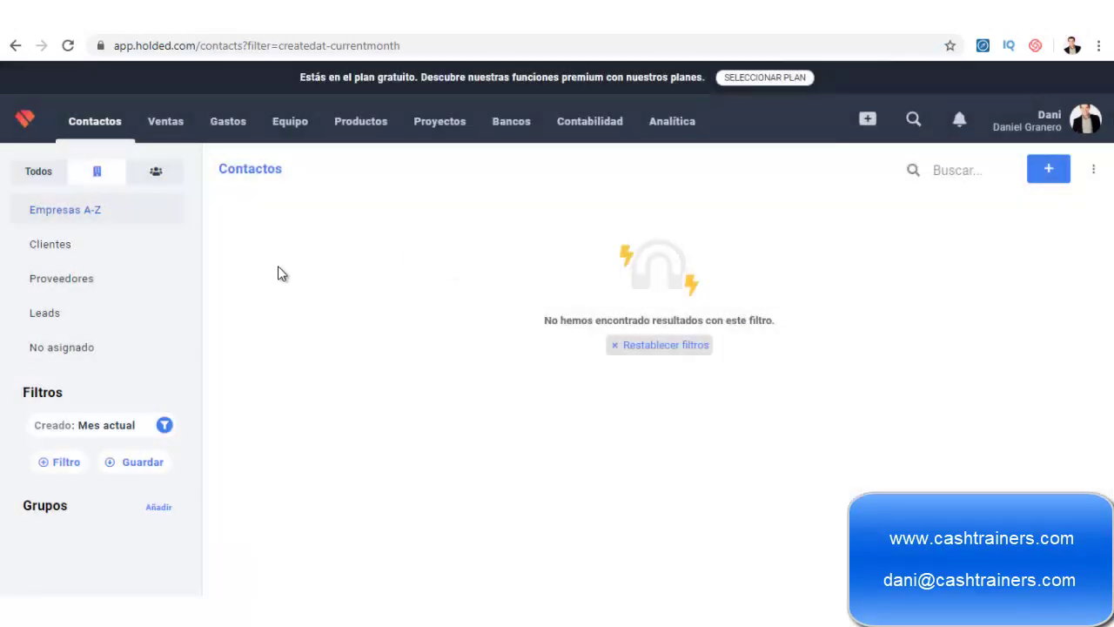
mouse_move(119, 130)
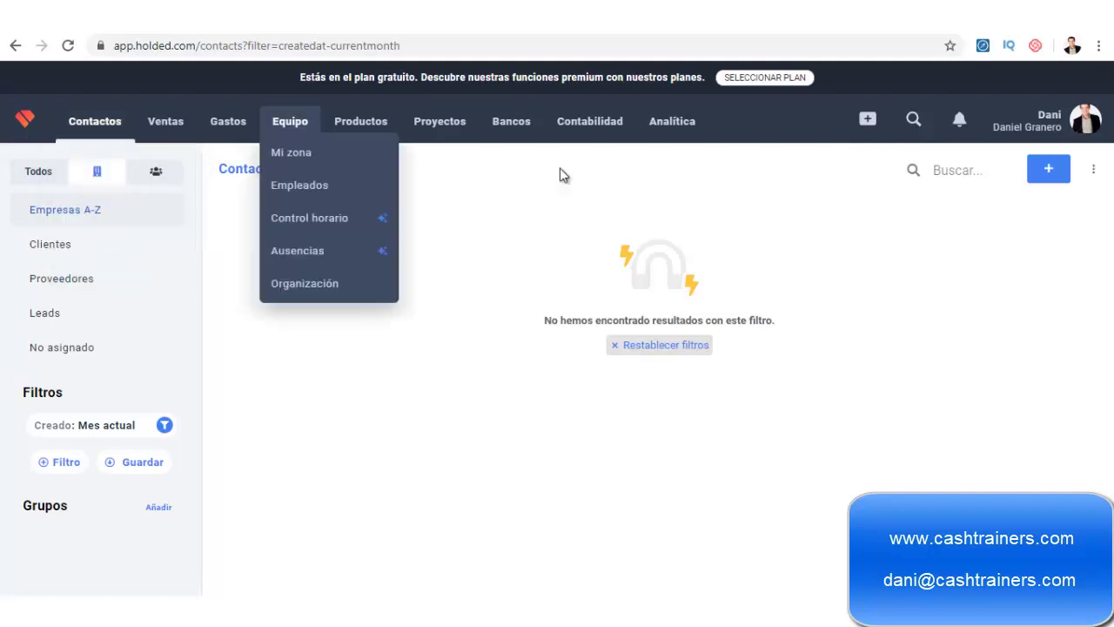
mouse_move(78, 120)
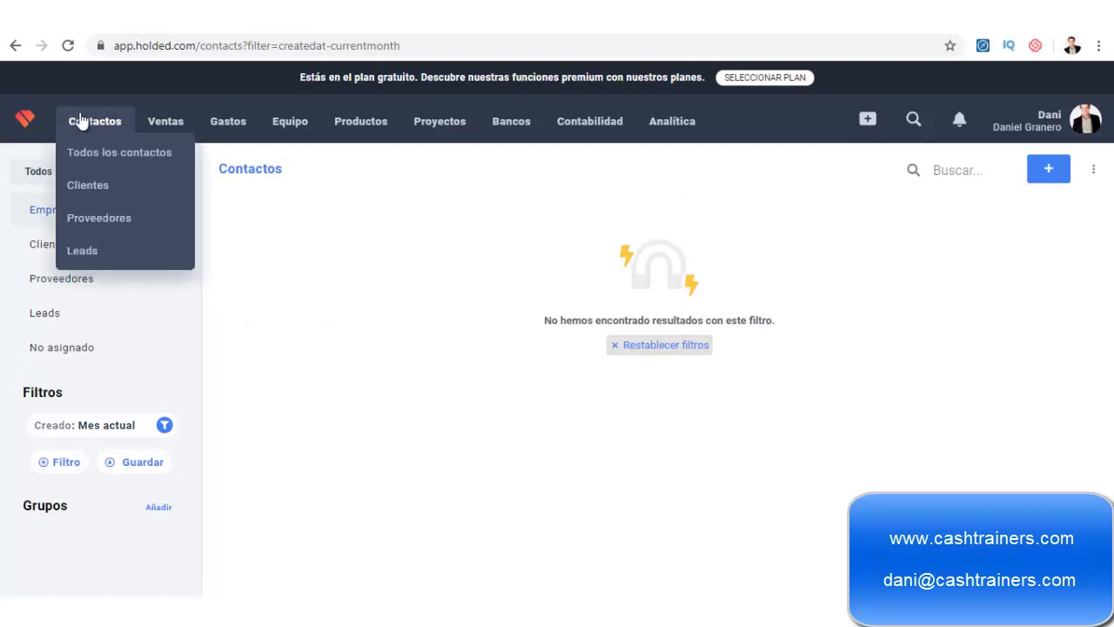
mouse_move(160, 131)
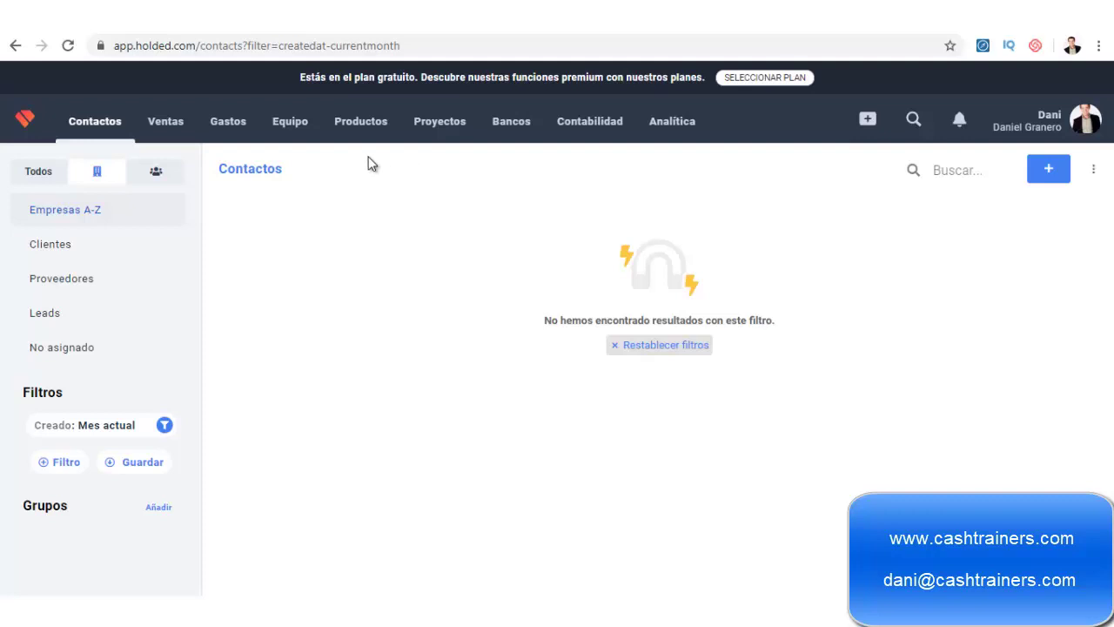
Step: Open the account's calendar and look over the new activity form, closing it without adding an event
click(1055, 118)
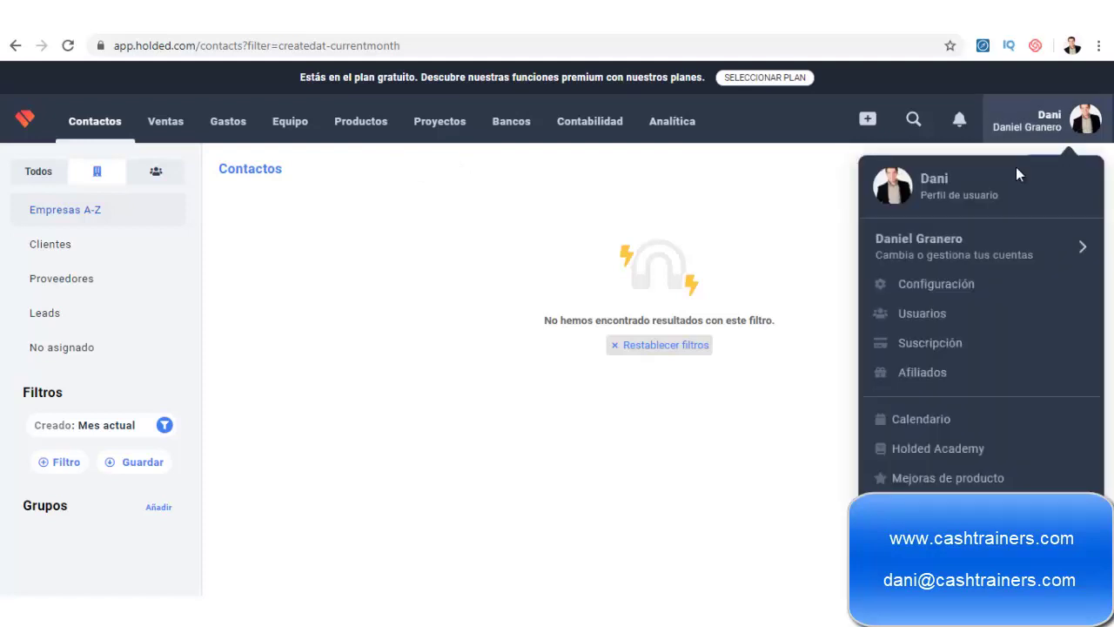
click(917, 416)
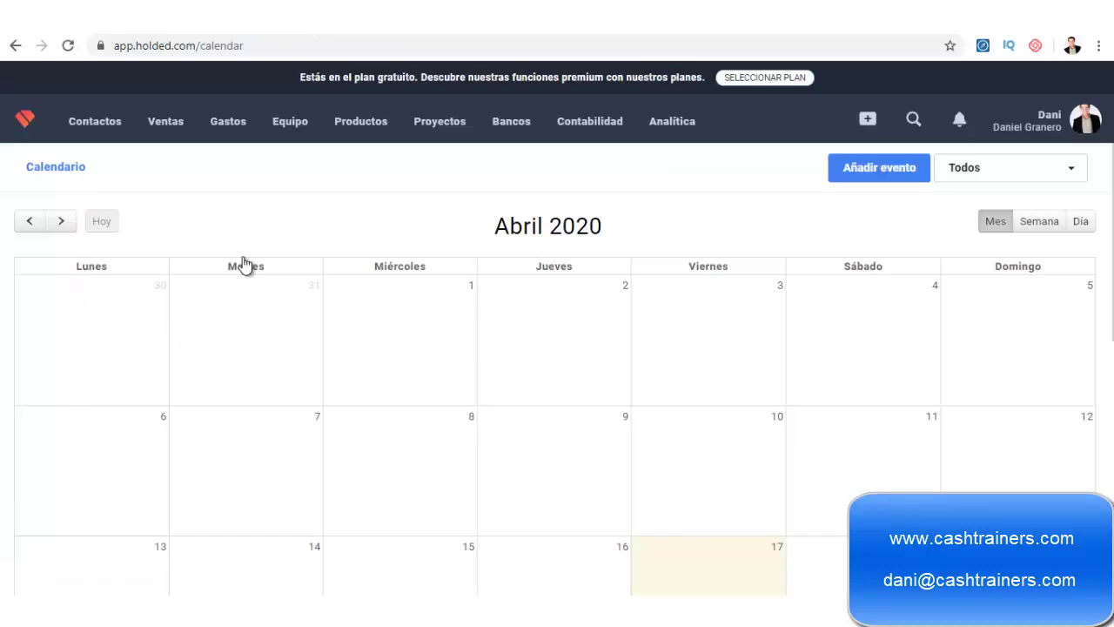
click(841, 169)
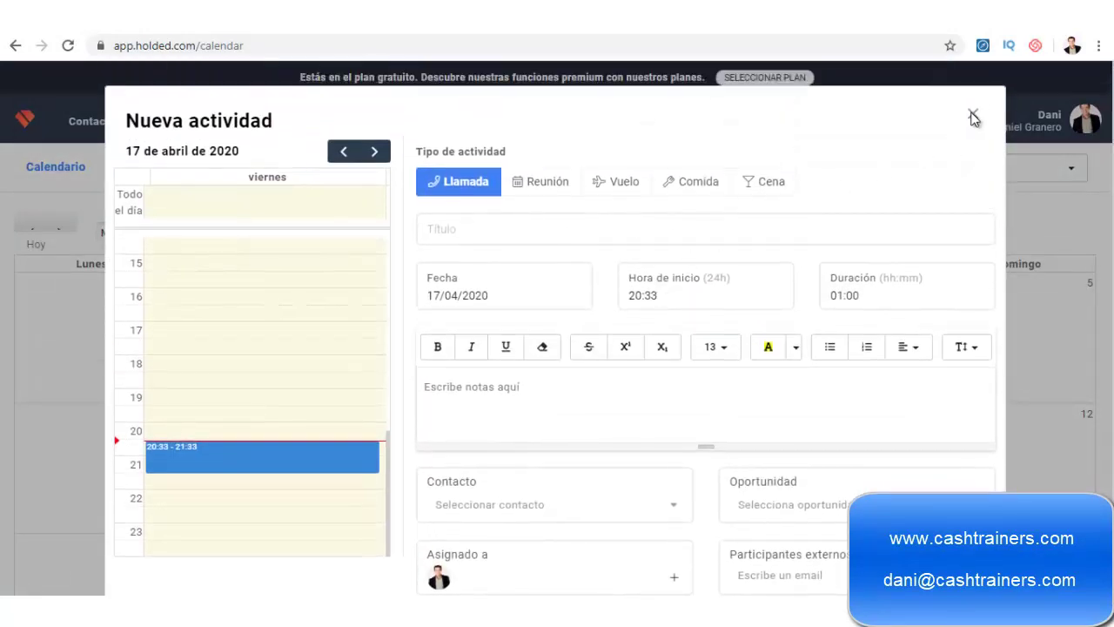
click(973, 118)
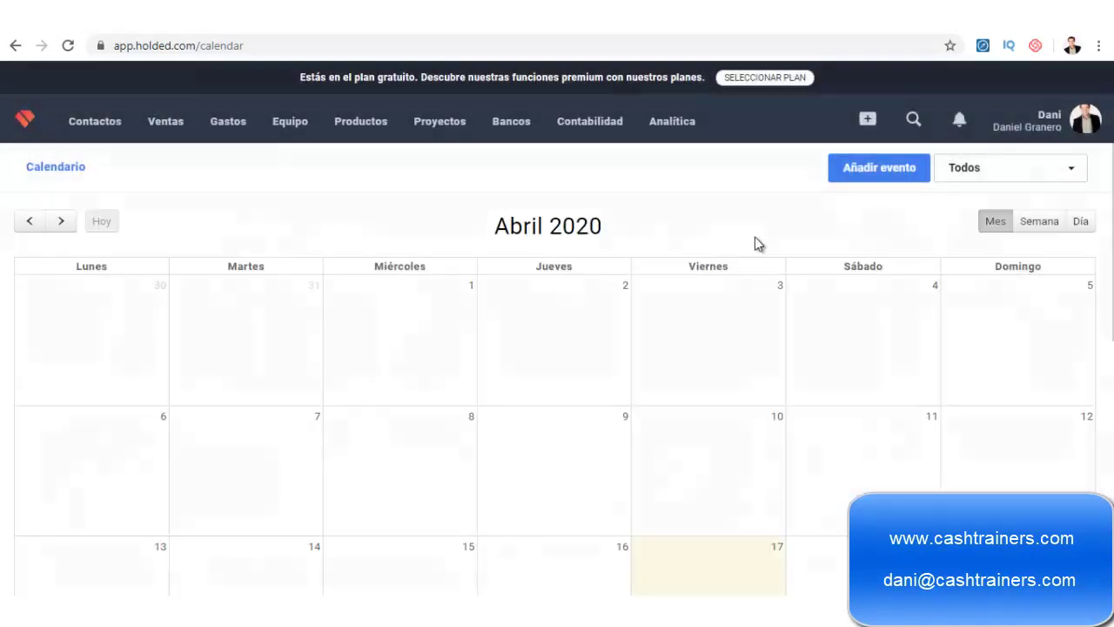
Step: Return to the dashboard and look over the Contactos options, then view the Gastos purchase invoice list and go back
click(25, 120)
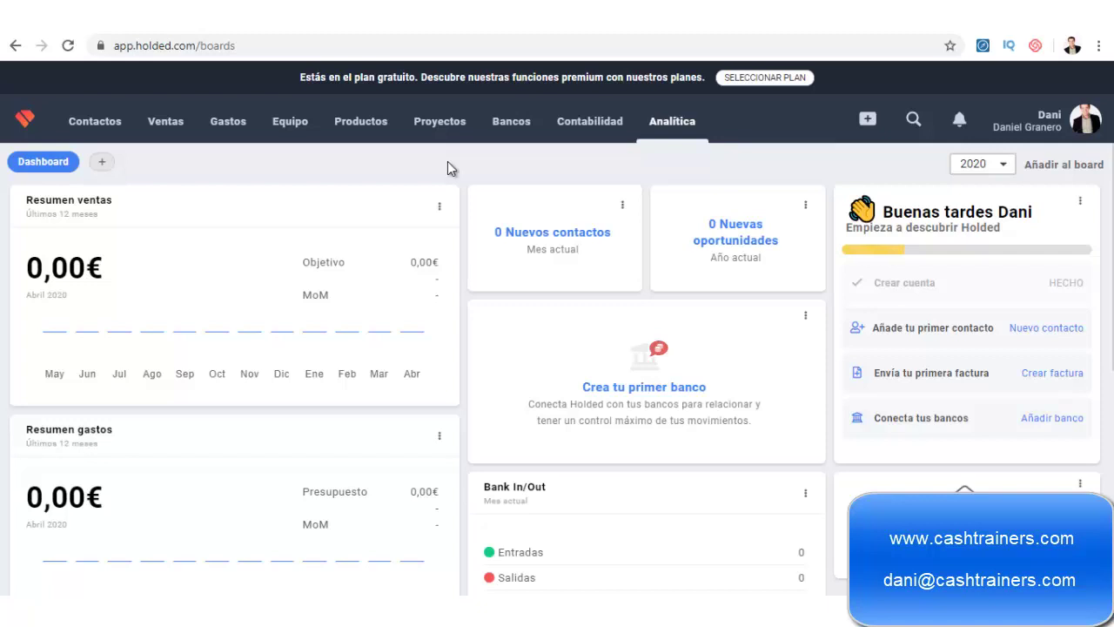
mouse_move(89, 128)
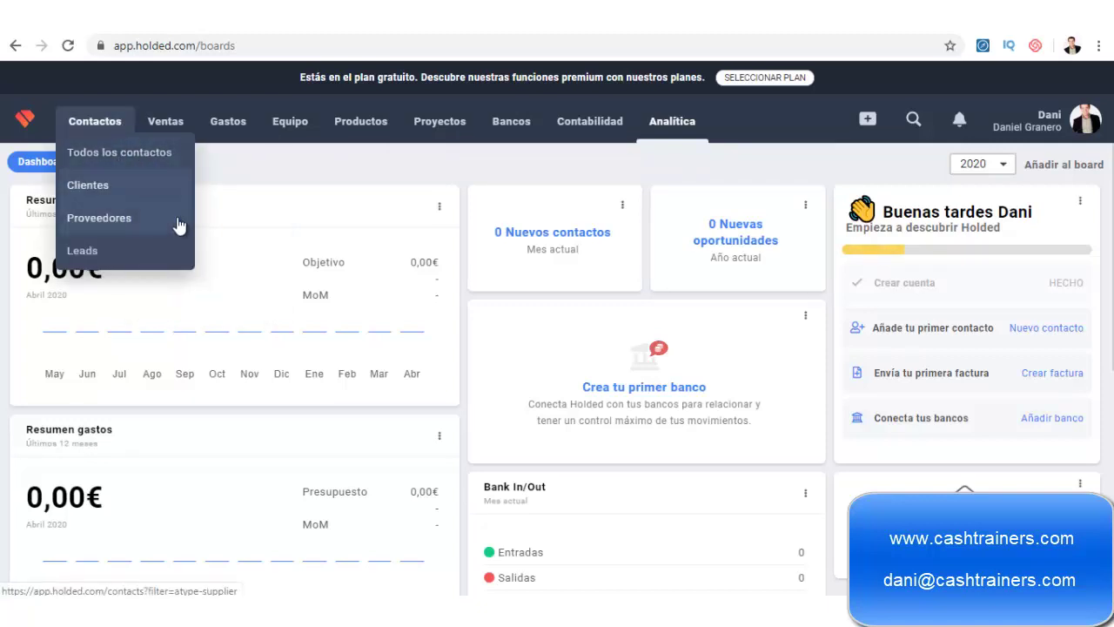
mouse_move(167, 129)
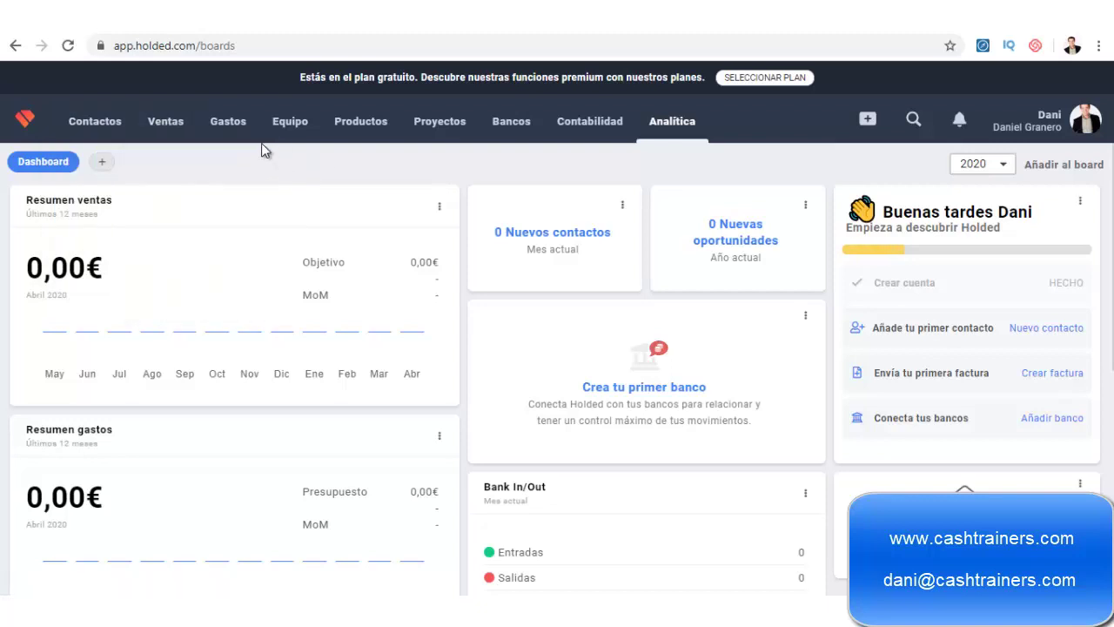
mouse_move(261, 144)
mouse_move(228, 123)
click(224, 151)
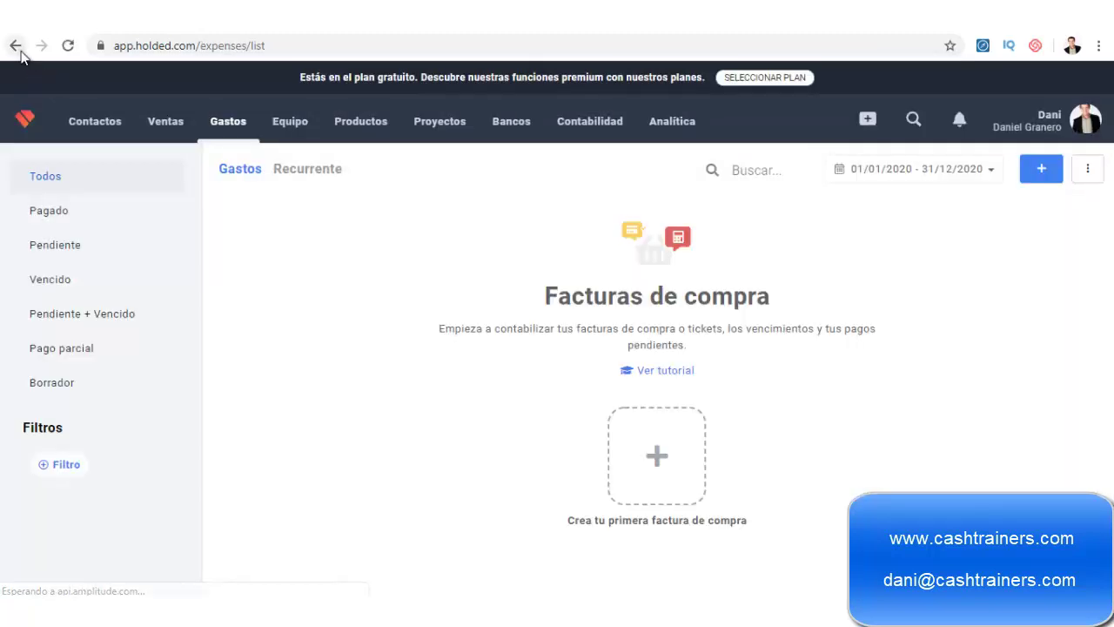
click(16, 45)
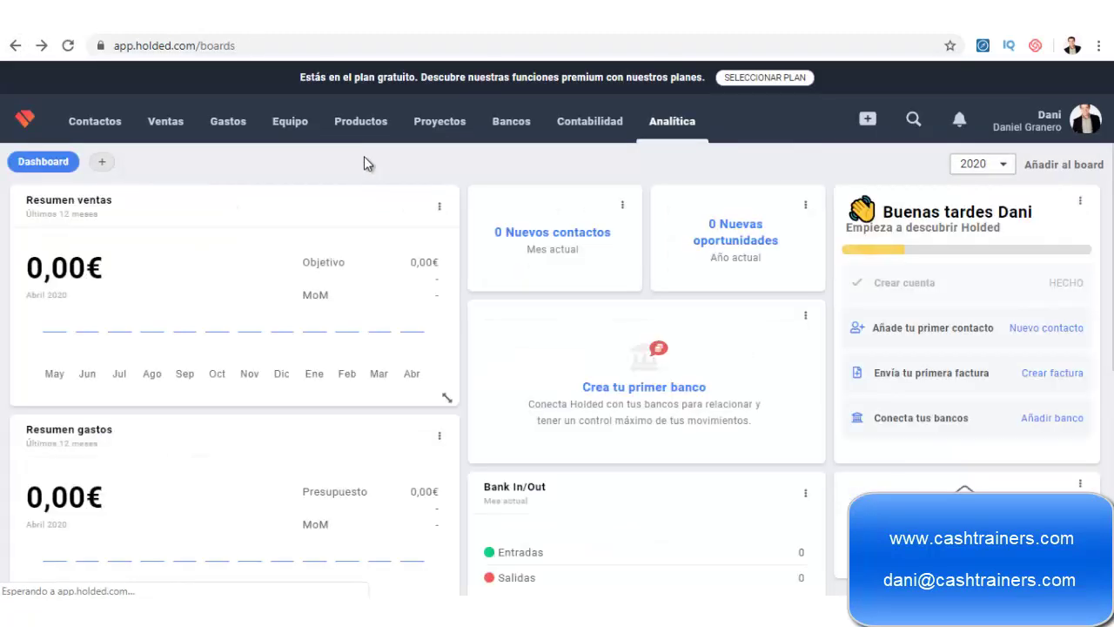
Step: Look over the options of the Productos and Bancos modules and reload the dashboard
mouse_move(363, 137)
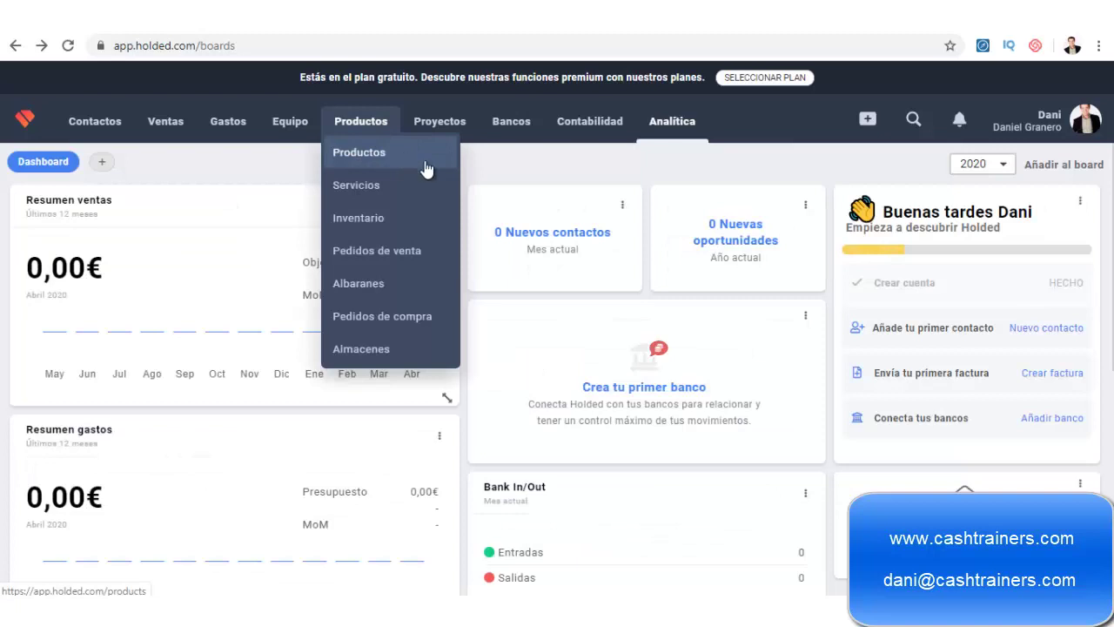
mouse_move(439, 126)
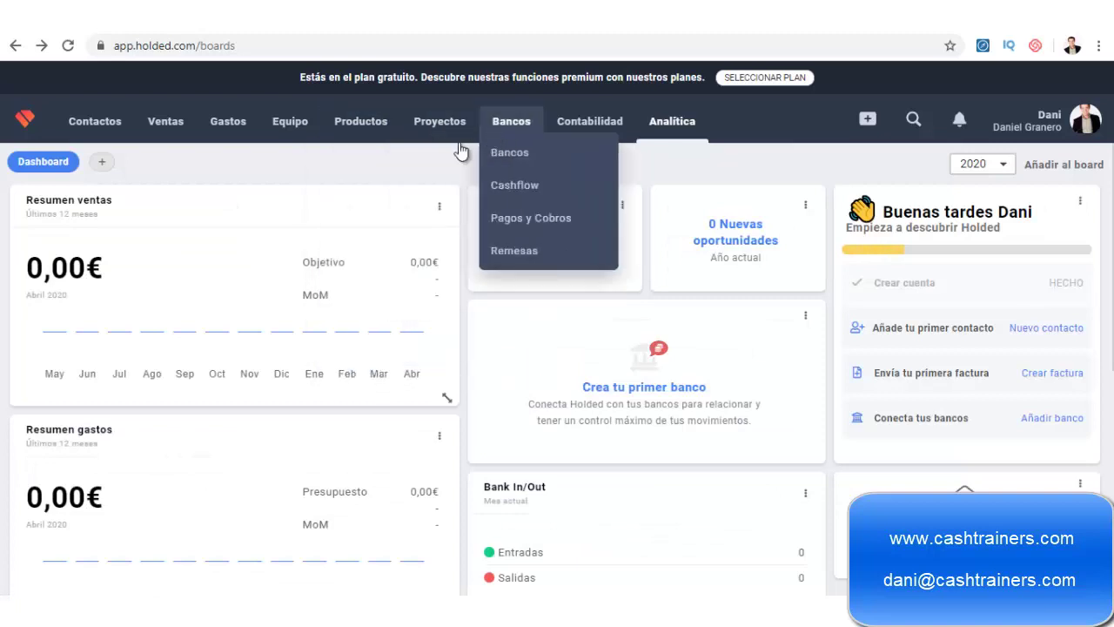
mouse_move(324, 151)
mouse_move(574, 126)
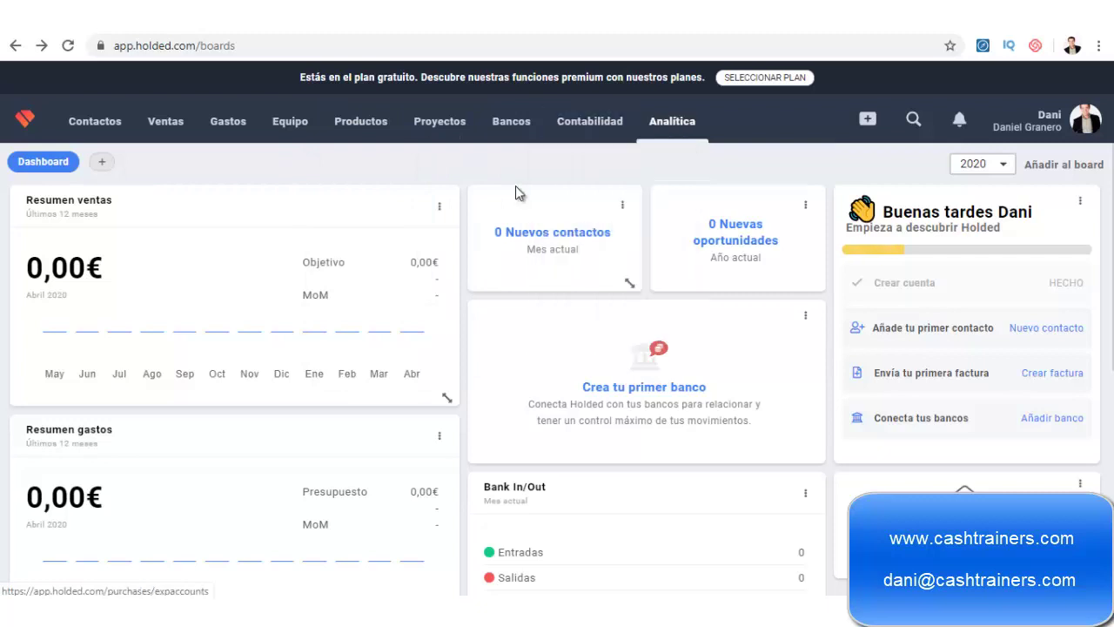
mouse_move(530, 138)
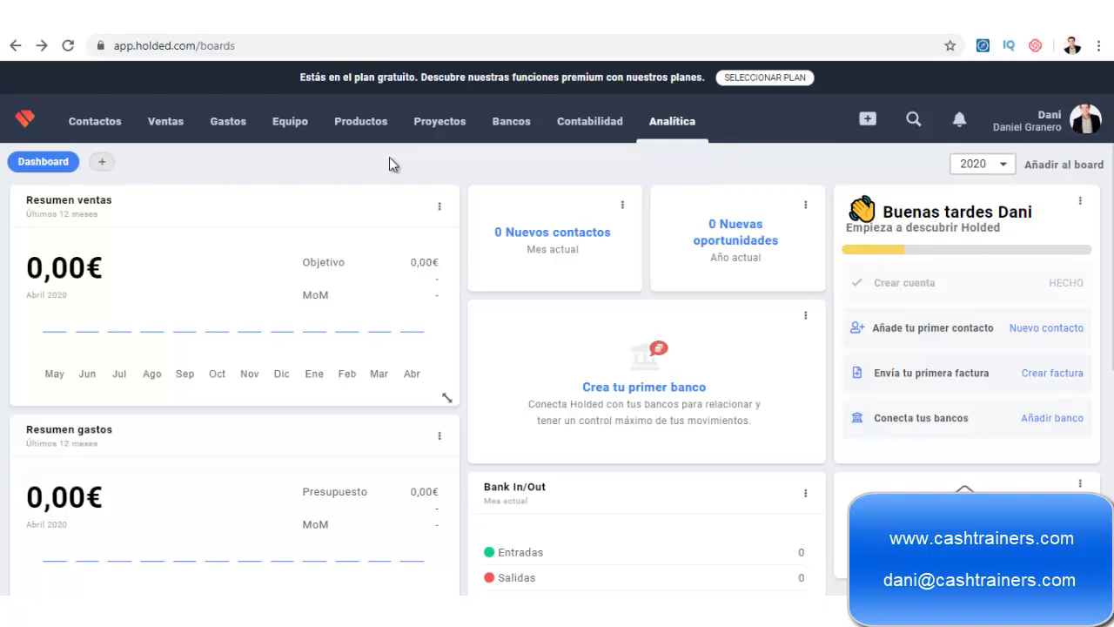
click(24, 118)
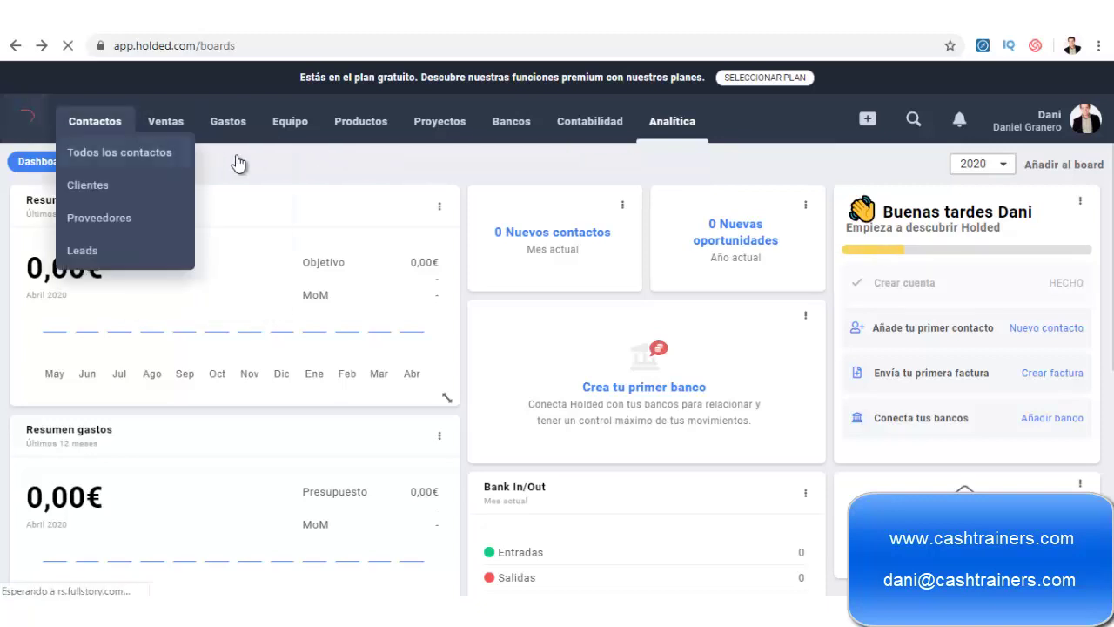